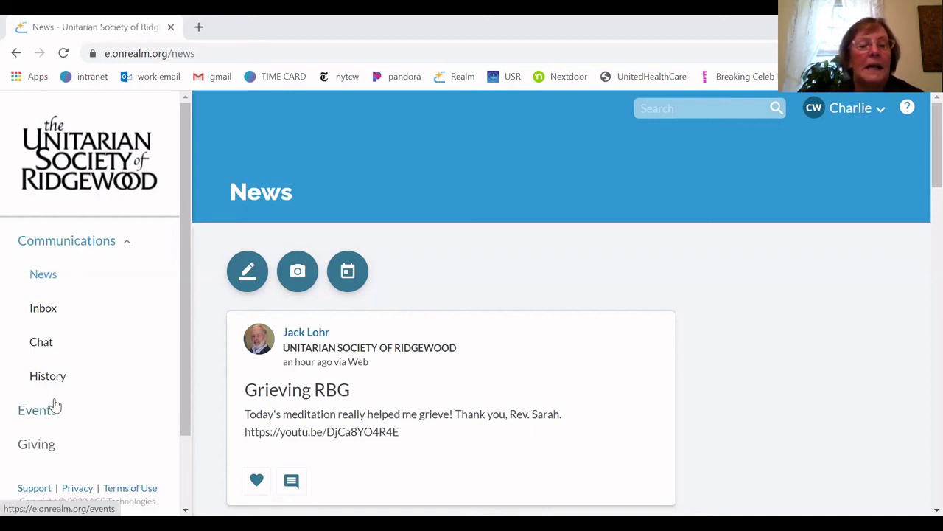
Collapse and re-expand the Communications section in the sidebar
left_click(127, 246)
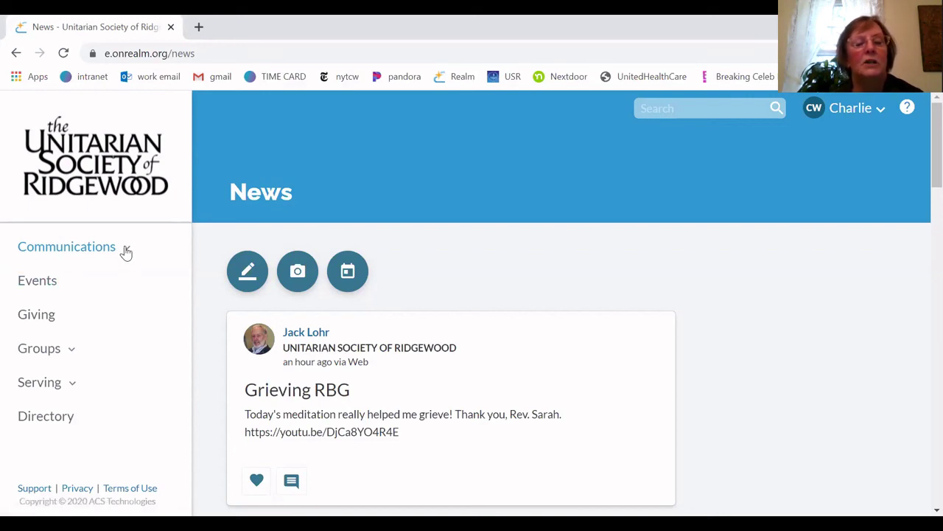
left_click(126, 251)
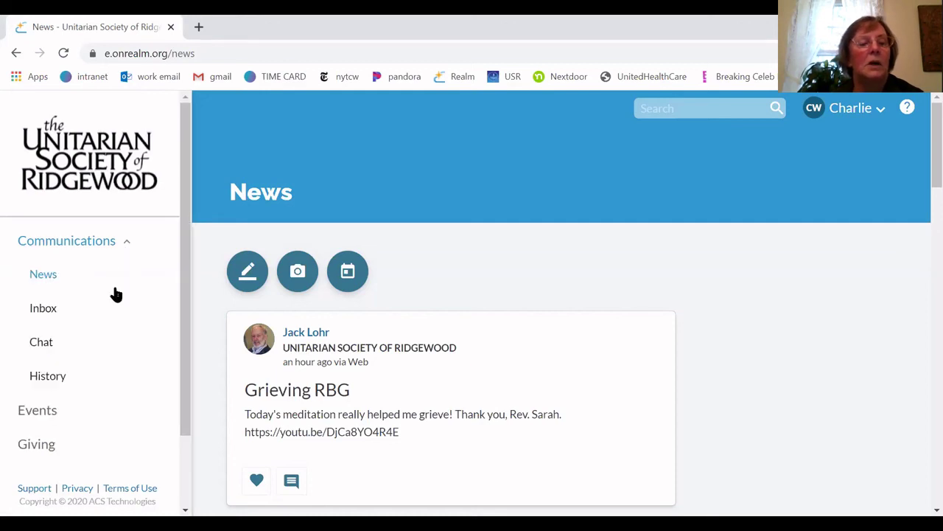
scroll(116, 295, "down", 2)
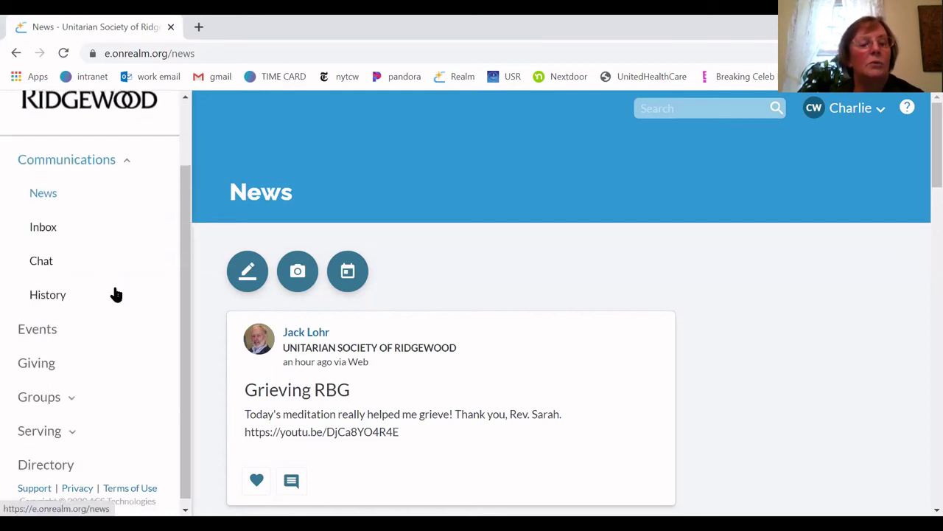
scroll(116, 295, "up", 2)
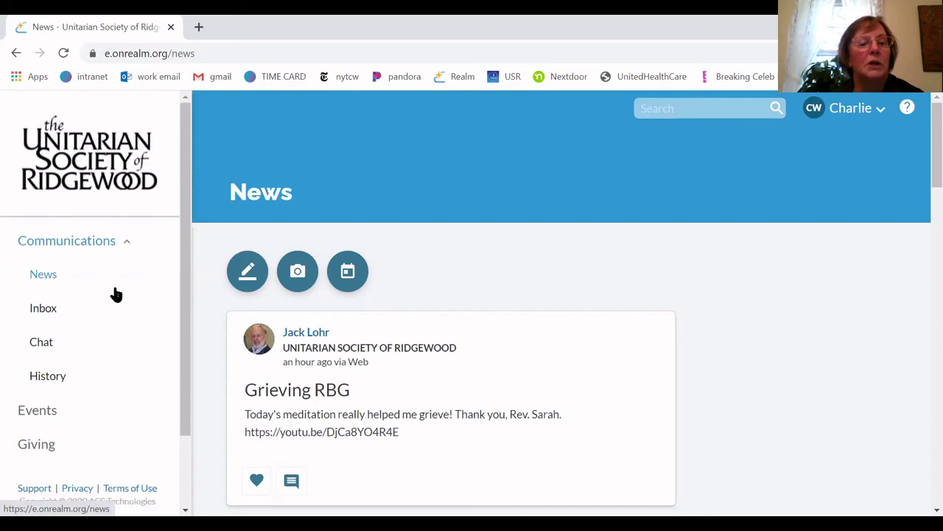
scroll(116, 295, "down", 2)
scroll(115, 295, "up", 2)
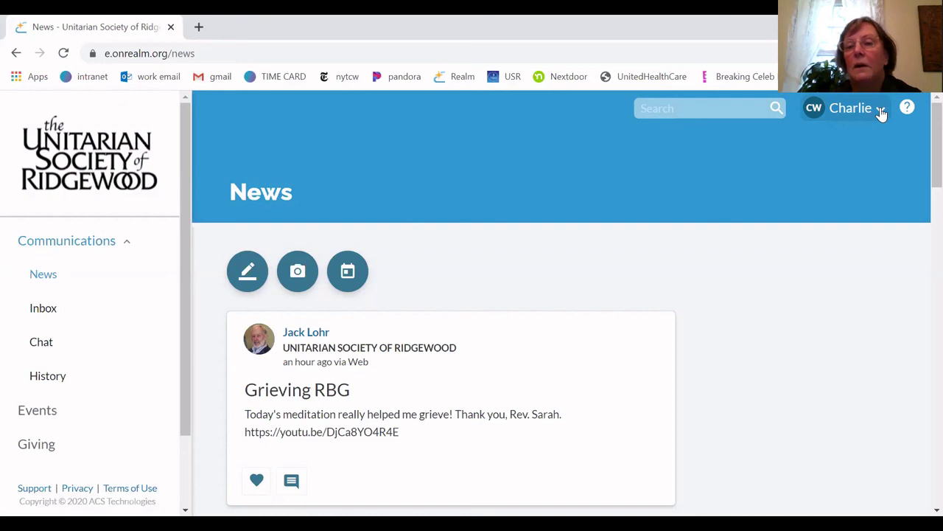
Open the account menu from the name dropdown at the top right
left_click(881, 110)
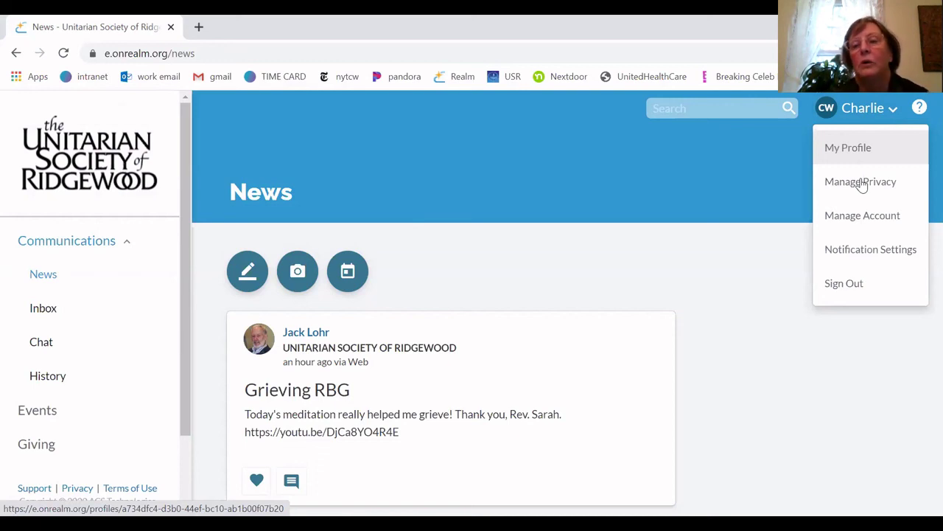
left_click(892, 110)
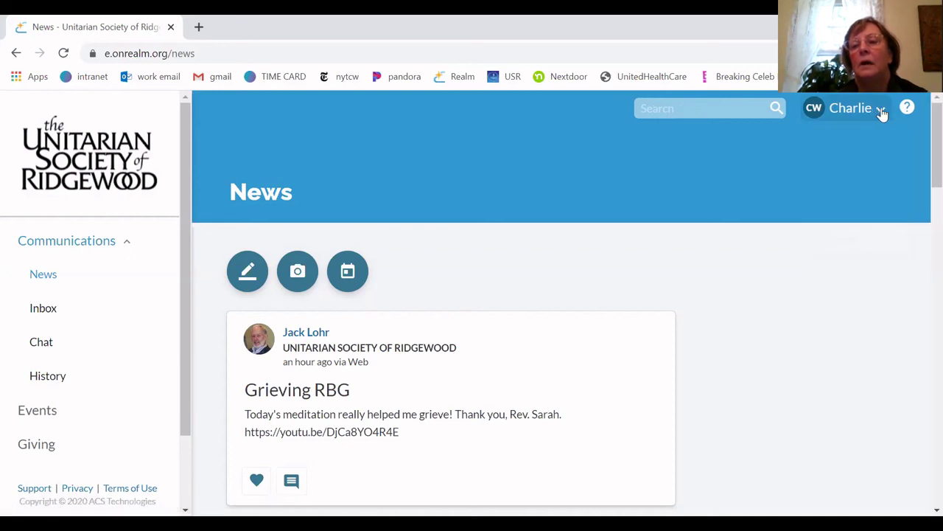
left_click(882, 111)
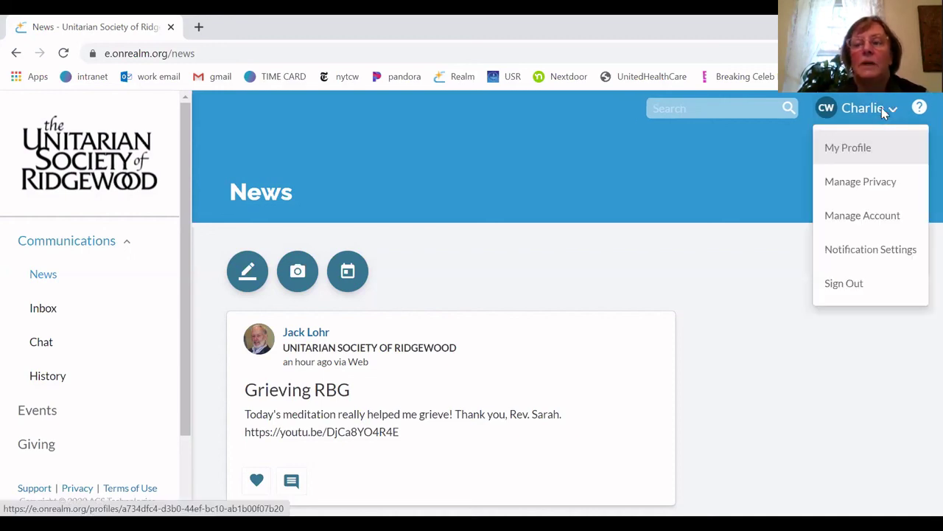
Go to My Profile to view your contact details and family list
left_click(849, 148)
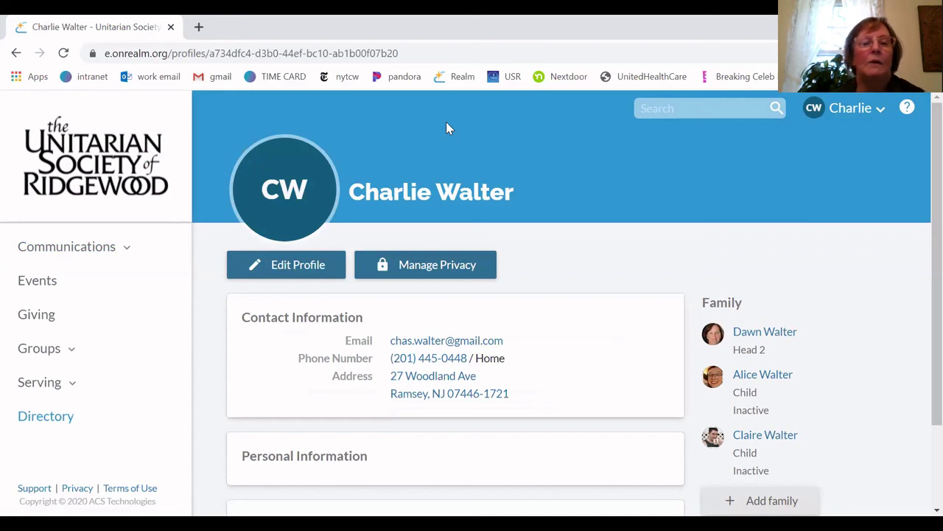
mouse_move(293, 181)
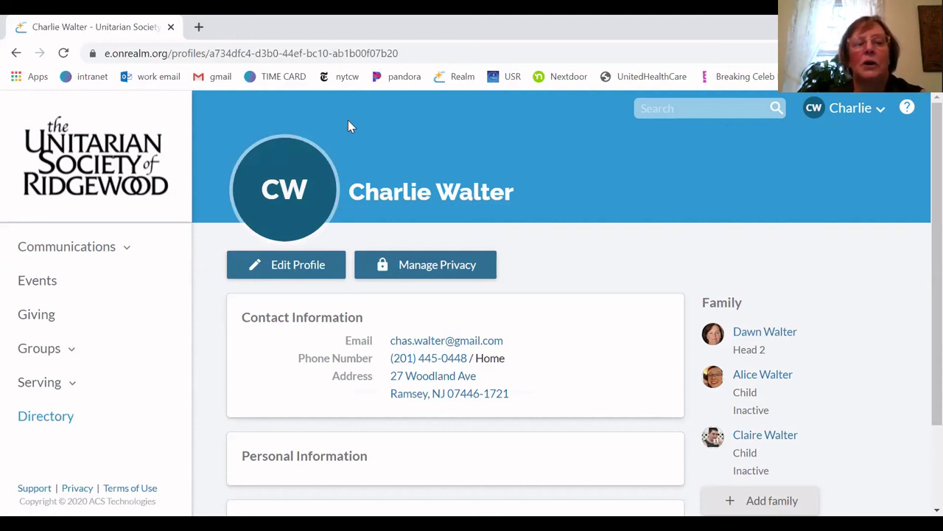
mouse_move(292, 189)
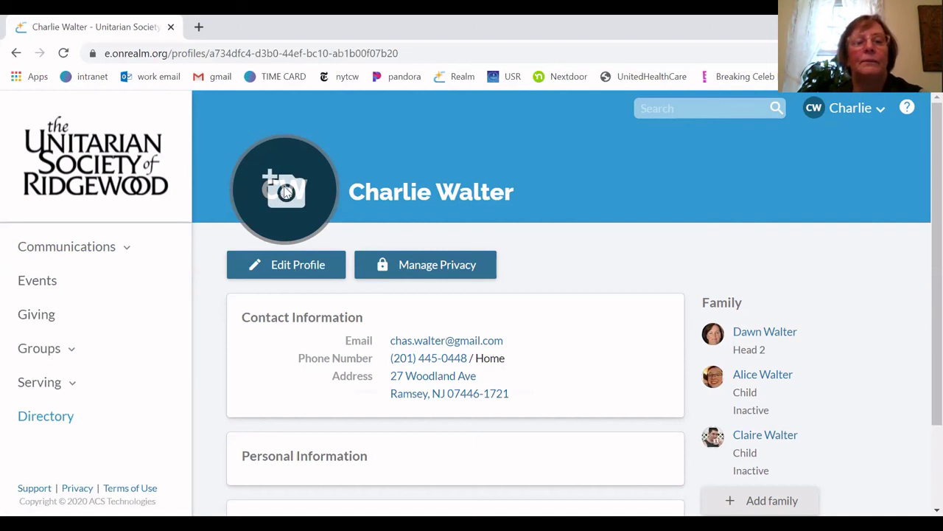
Choose the aandc image from Pictures as the new profile photo and load it for cropping
left_click(285, 190)
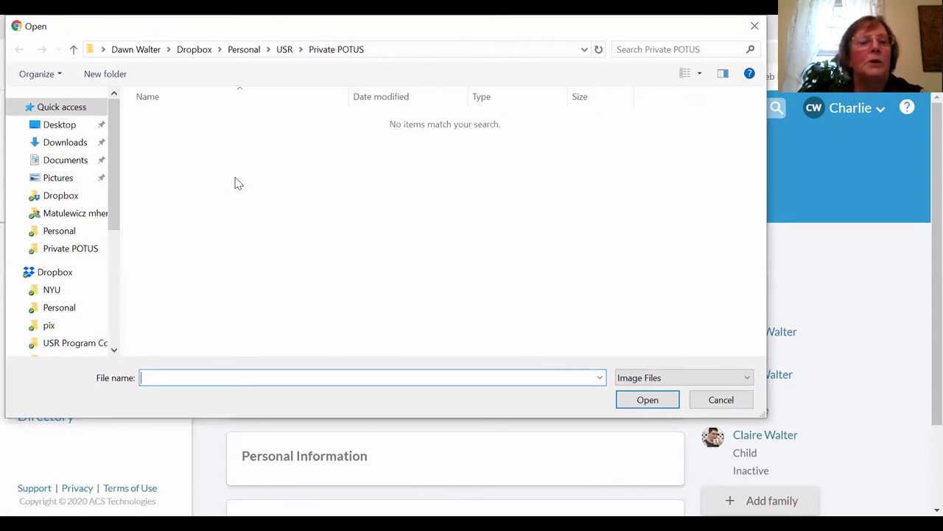
left_click(67, 180)
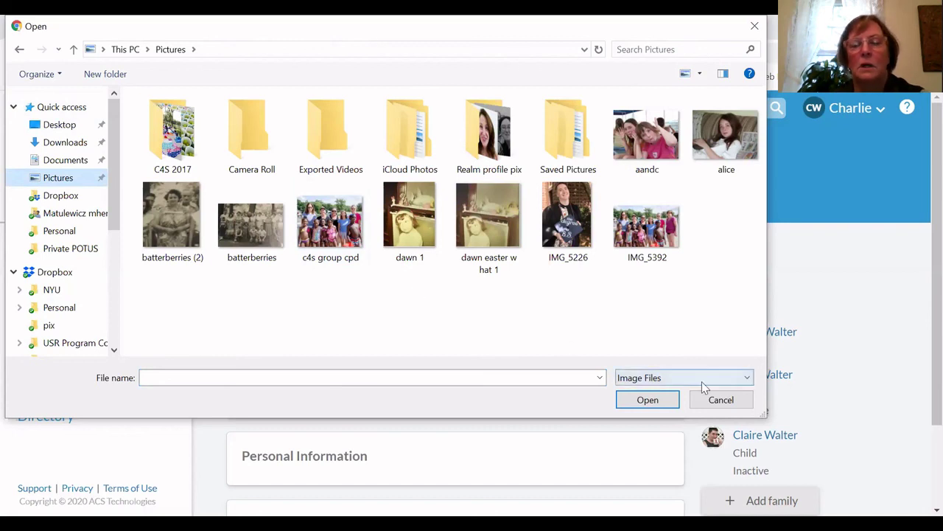
left_click(68, 198)
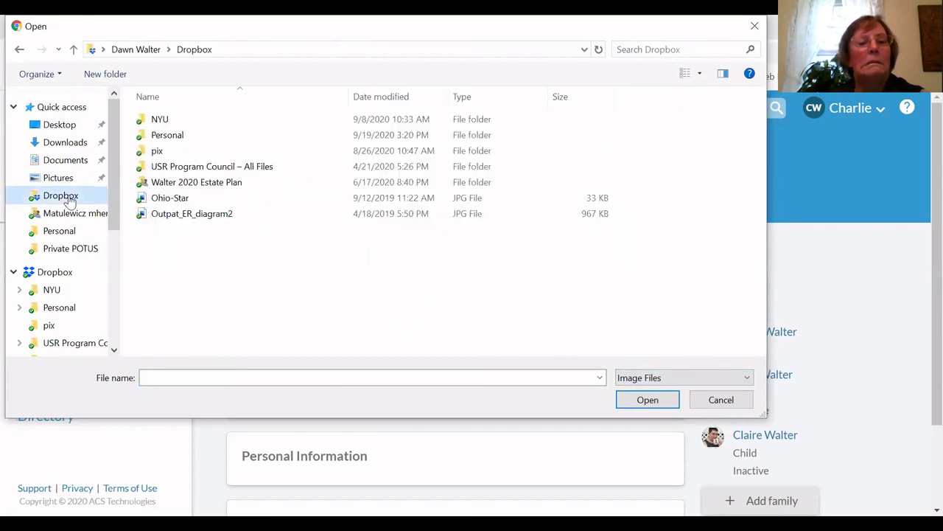
left_click(59, 179)
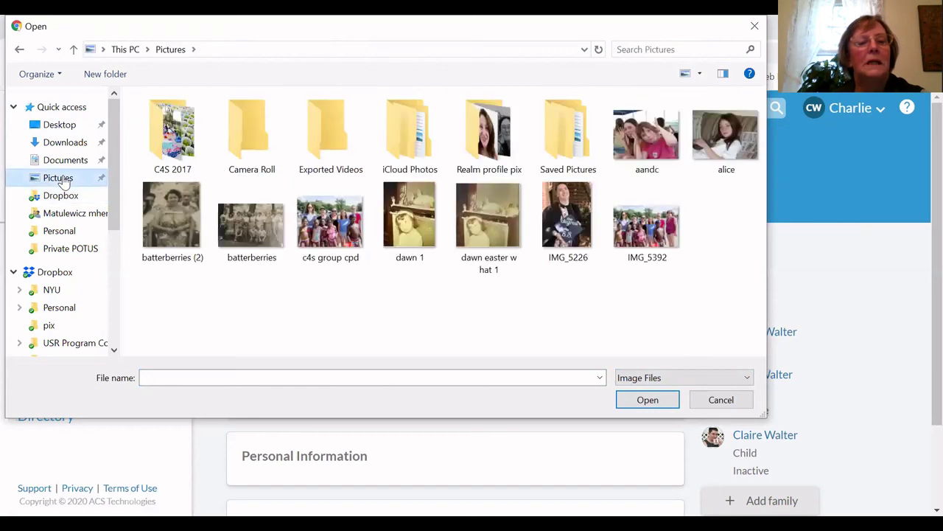
left_click(647, 134)
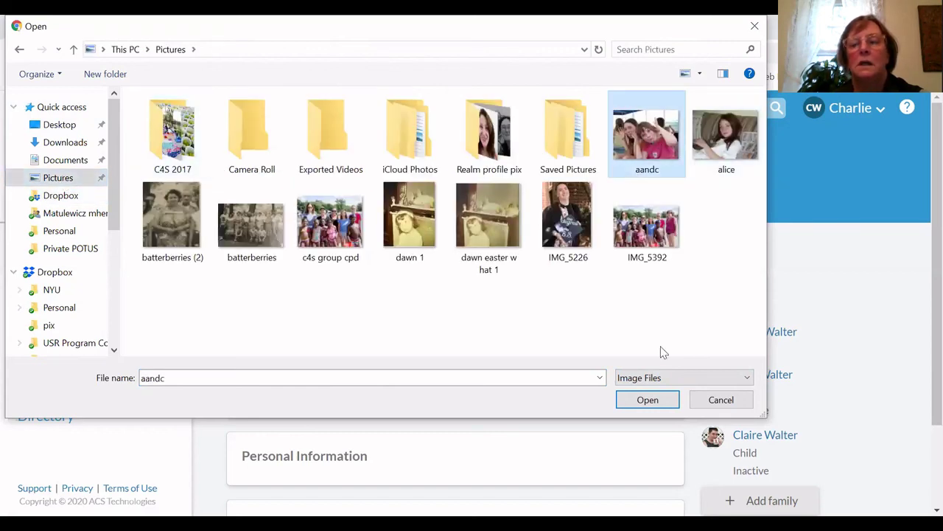
left_click(749, 379)
left_click(749, 382)
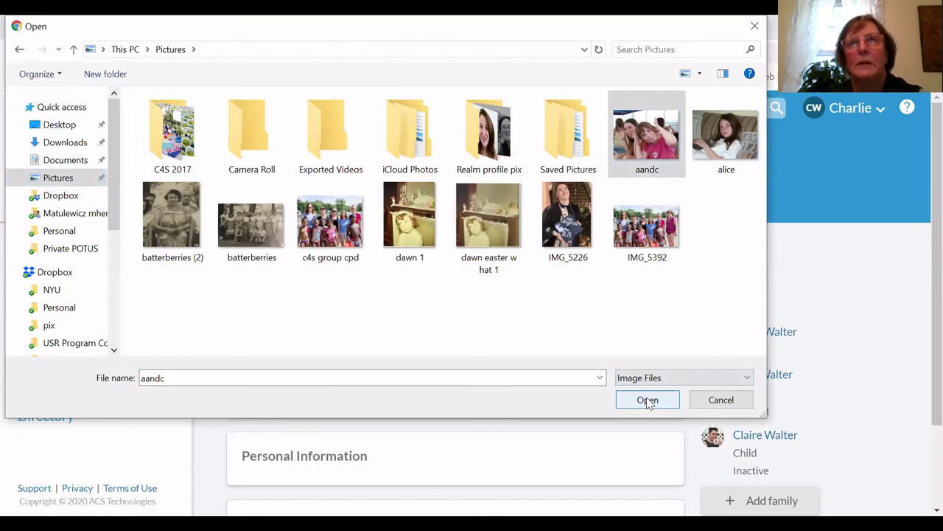
left_click(645, 142)
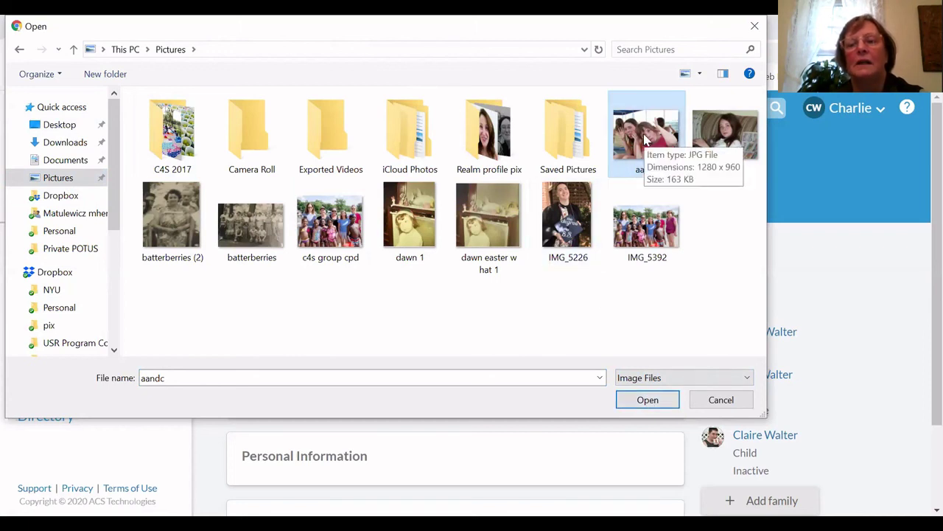
left_click(646, 403)
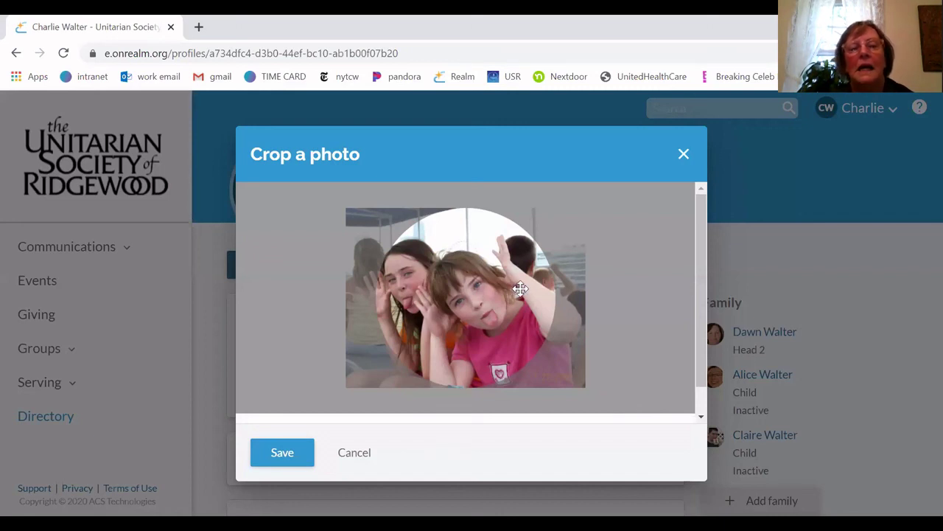
Cancel the crop, restart the photo upload and reselect aandc from the Pictures folder
left_click(686, 152)
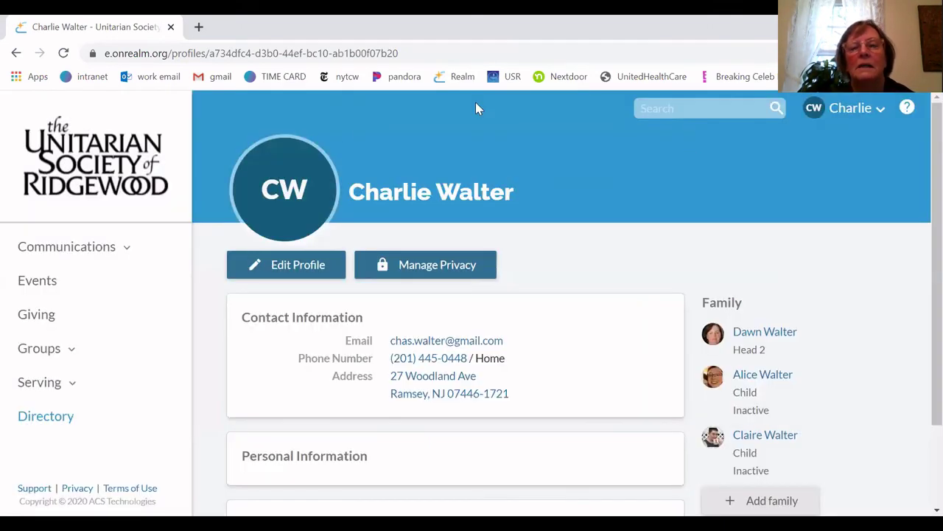
left_click(290, 194)
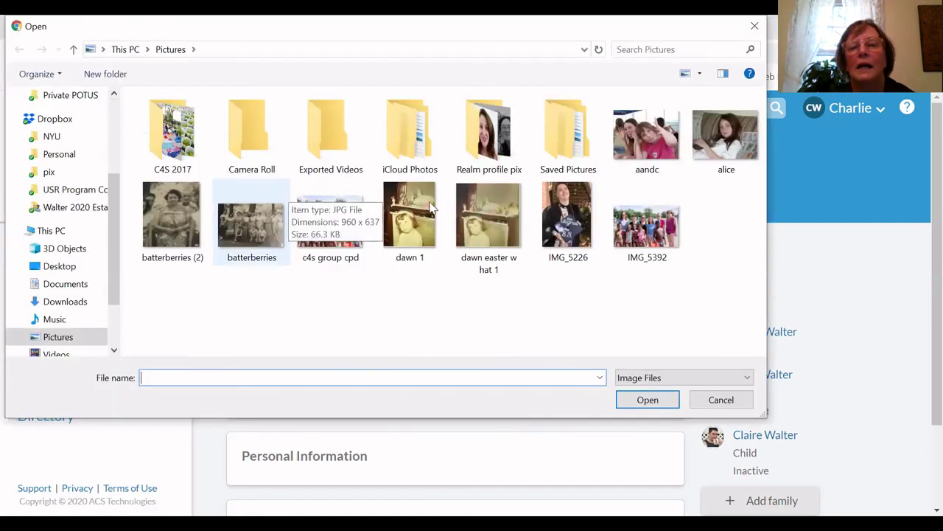
left_click(50, 136)
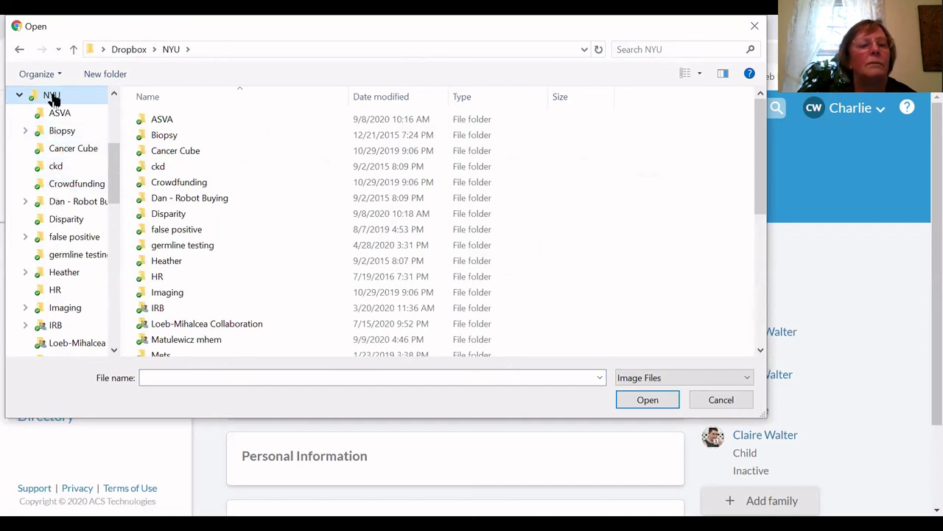
scroll(54, 110, "up", 2)
scroll(53, 116, "up", 1)
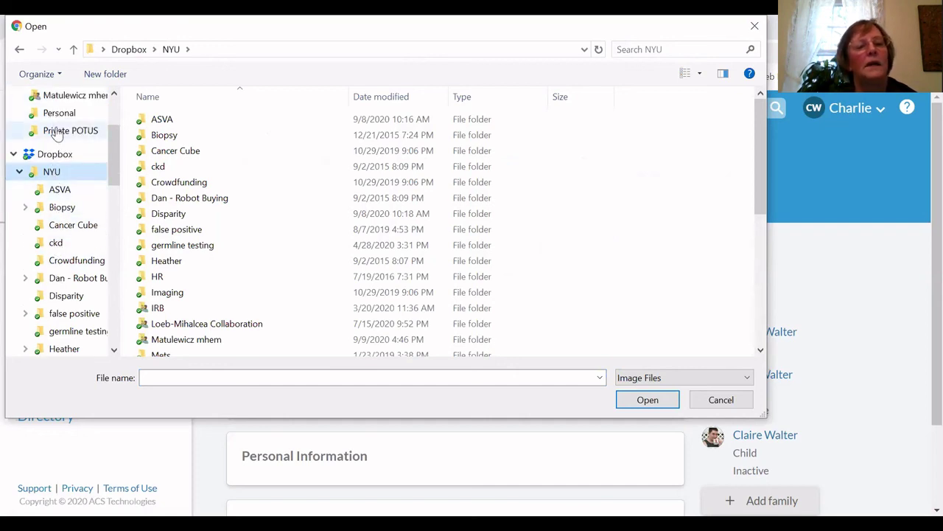
scroll(57, 132, "up", 3)
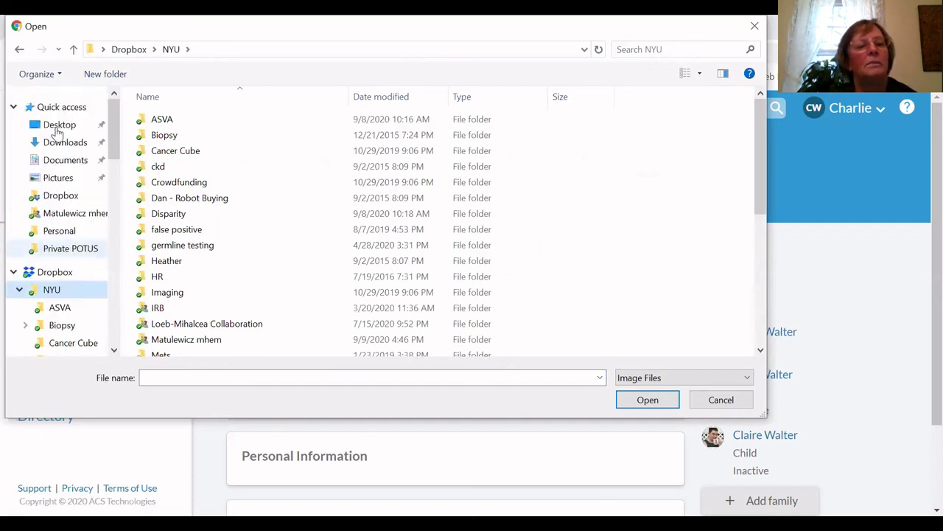
left_click(59, 180)
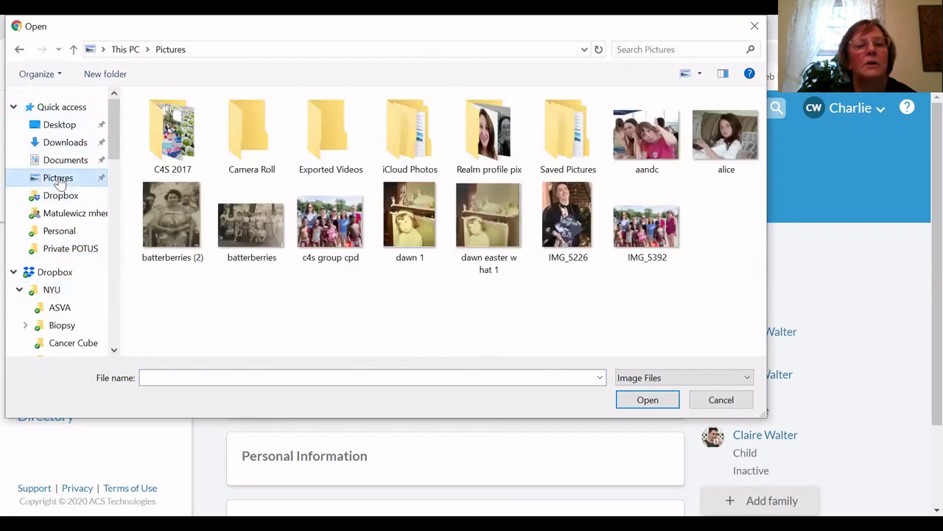
left_click(653, 140)
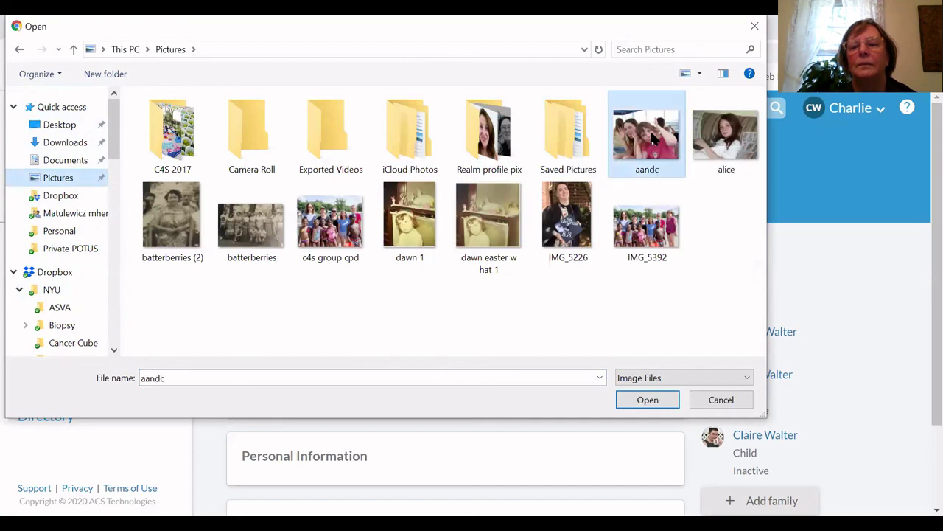
Load aandc into the crop dialog, reposition and enlarge it, then save it as the profile picture
left_click(658, 402)
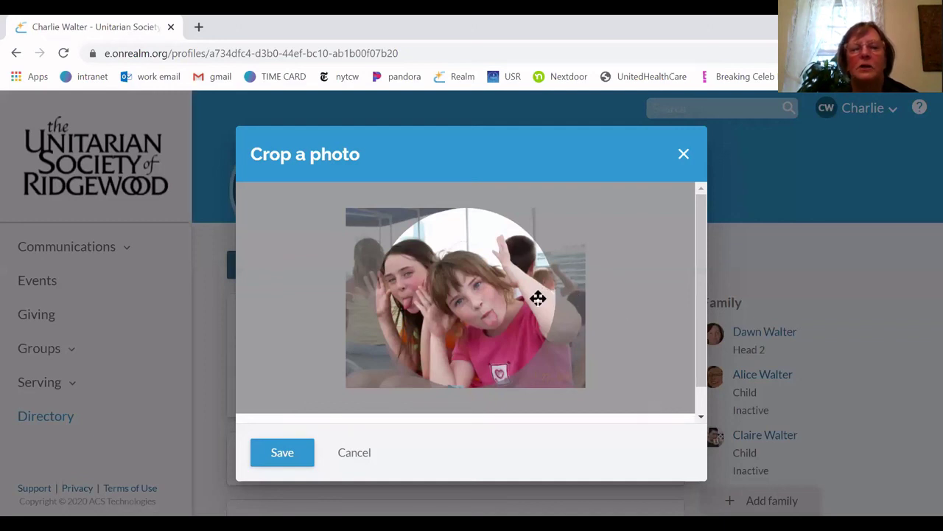
left_click_drag(538, 298, 568, 293)
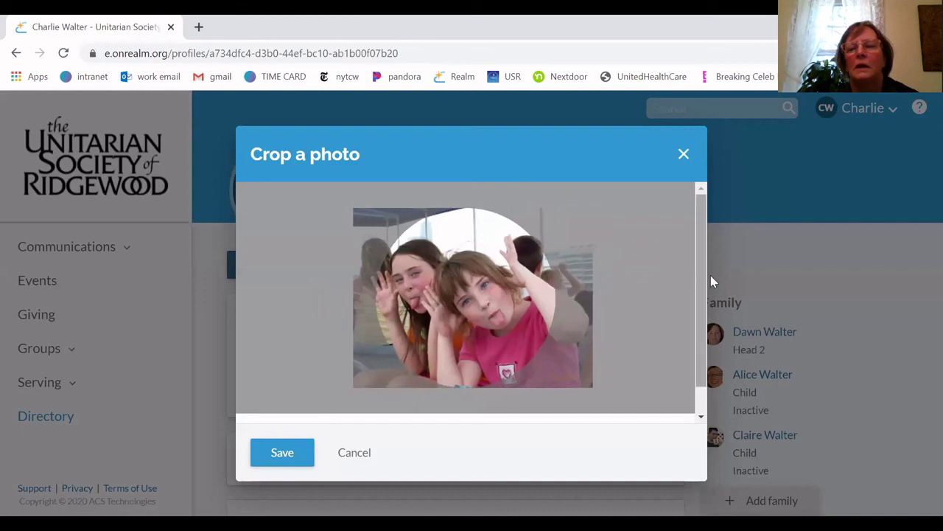
left_click_drag(704, 290, 706, 341)
left_click_drag(698, 300, 694, 322)
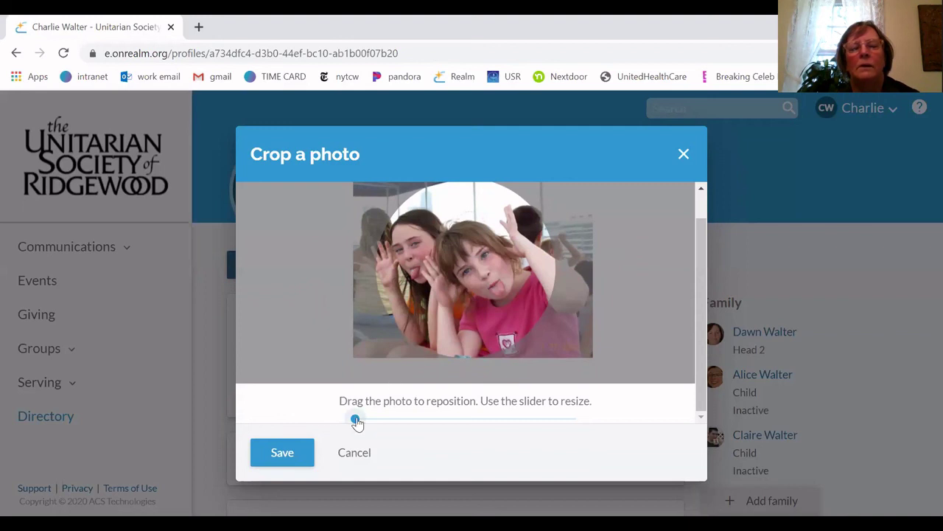
left_click_drag(381, 419, 321, 418)
right_click(321, 419)
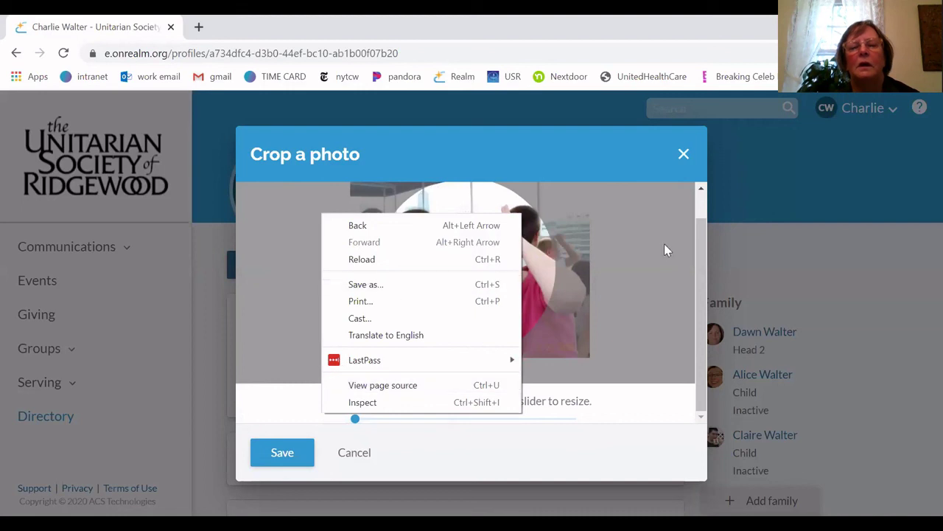
left_click(505, 252)
left_click_drag(506, 253, 512, 271)
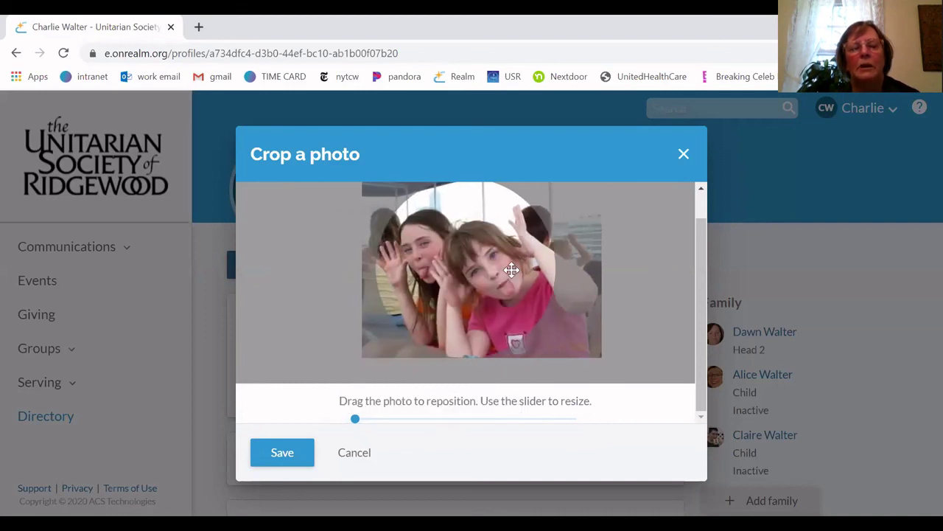
left_click(278, 453)
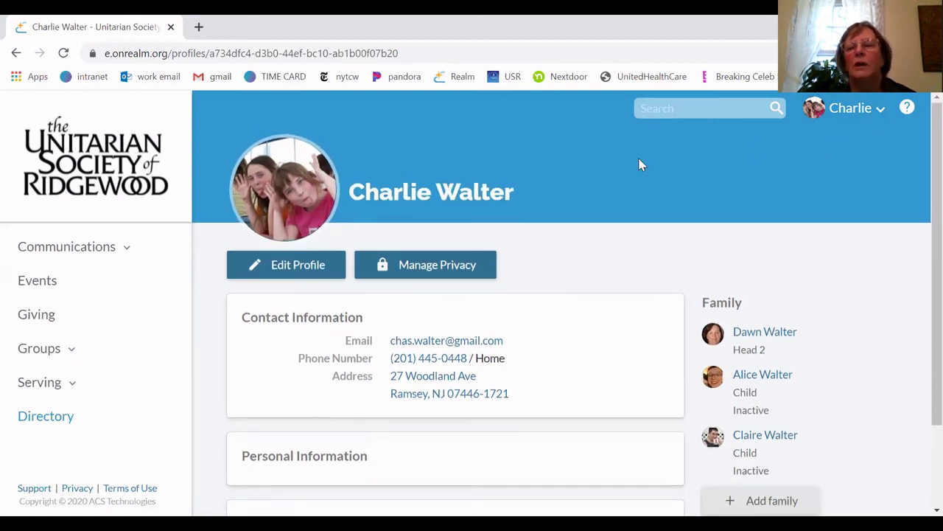
left_click(859, 108)
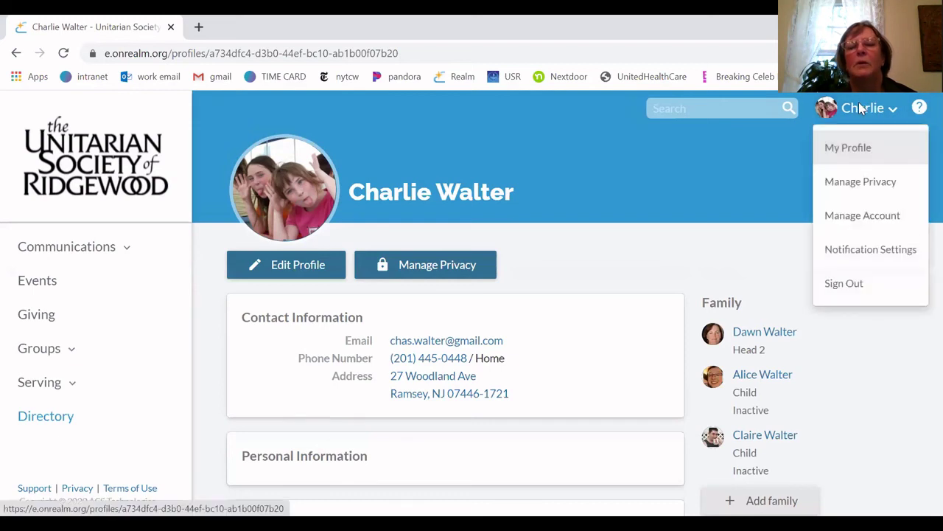
left_click(859, 109)
mouse_move(282, 193)
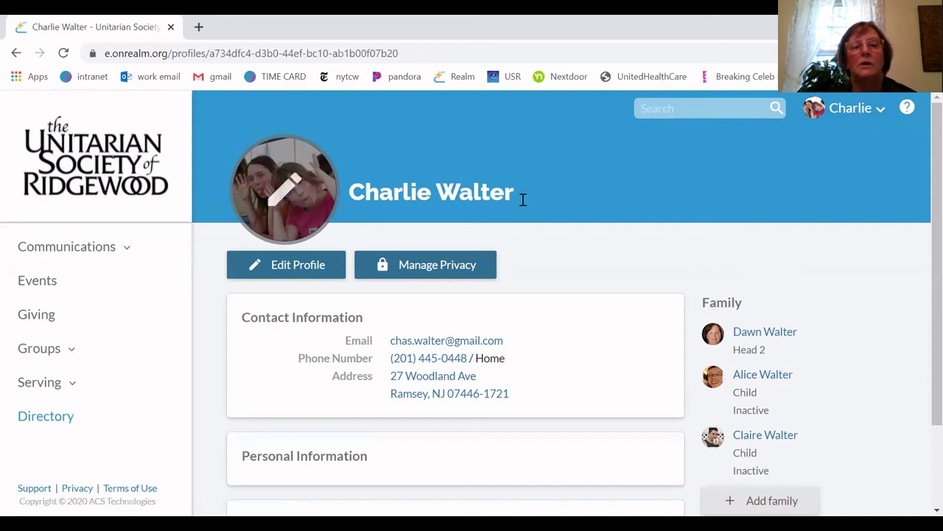
scroll(735, 204, "down", 1)
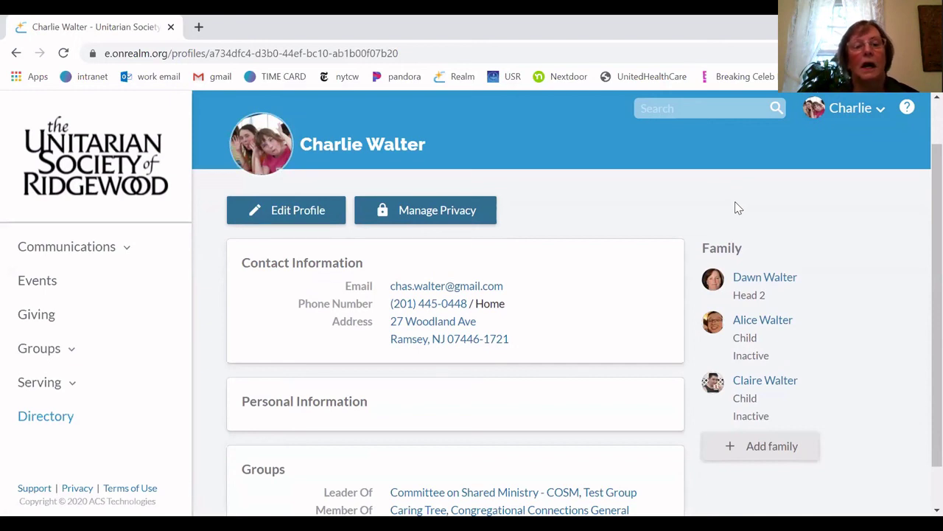
scroll(735, 203, "up", 1)
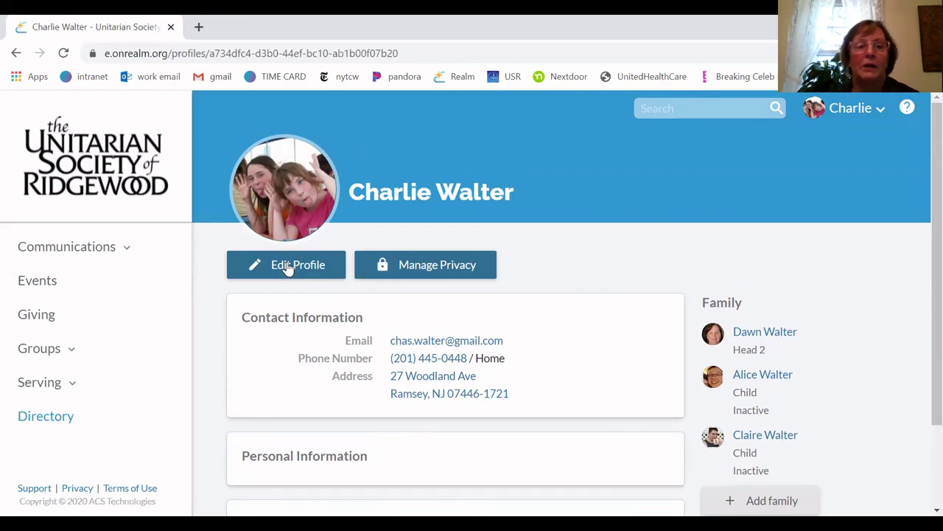
Open Edit Profile and review the name, home address and phone fields under Contact Information
left_click(288, 266)
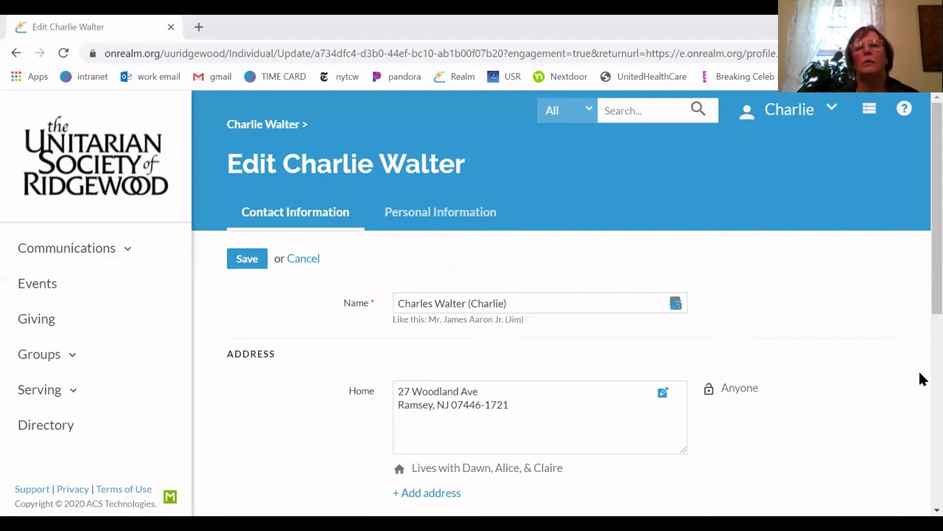
left_click(797, 111)
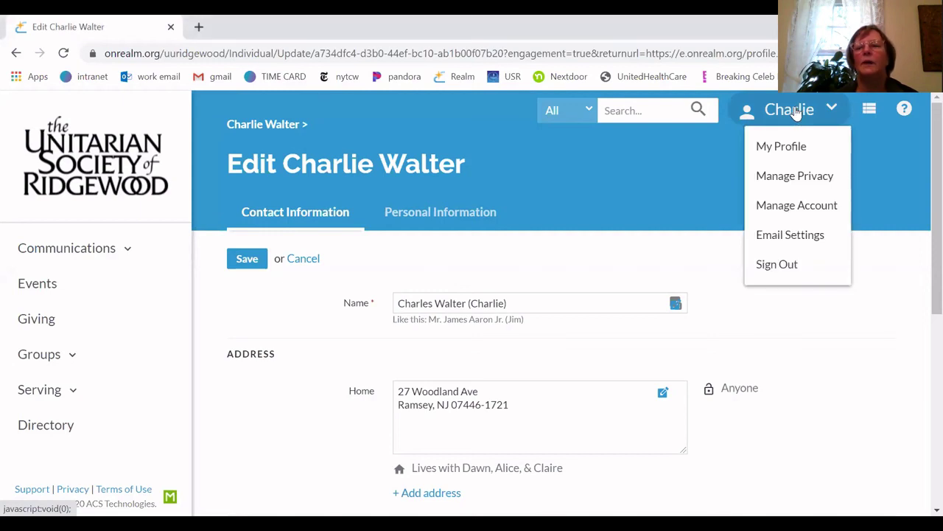
left_click(780, 148)
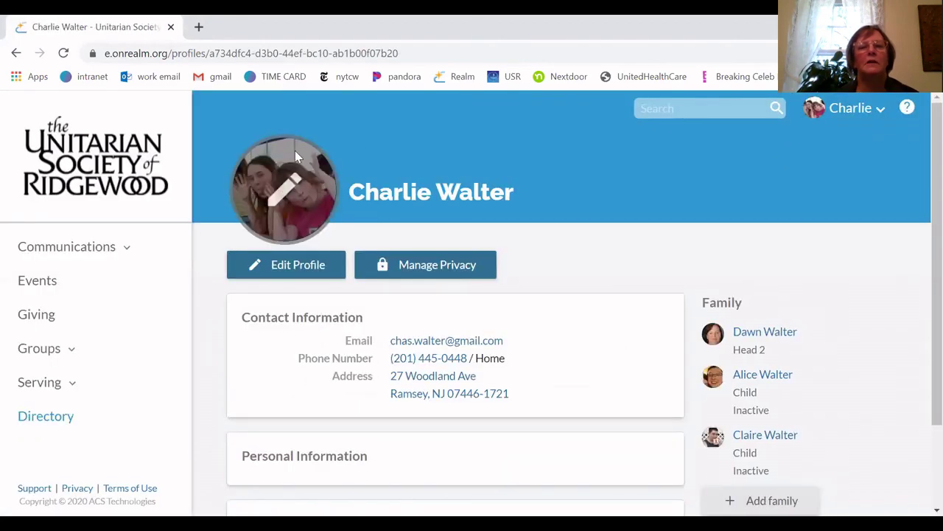
left_click(304, 273)
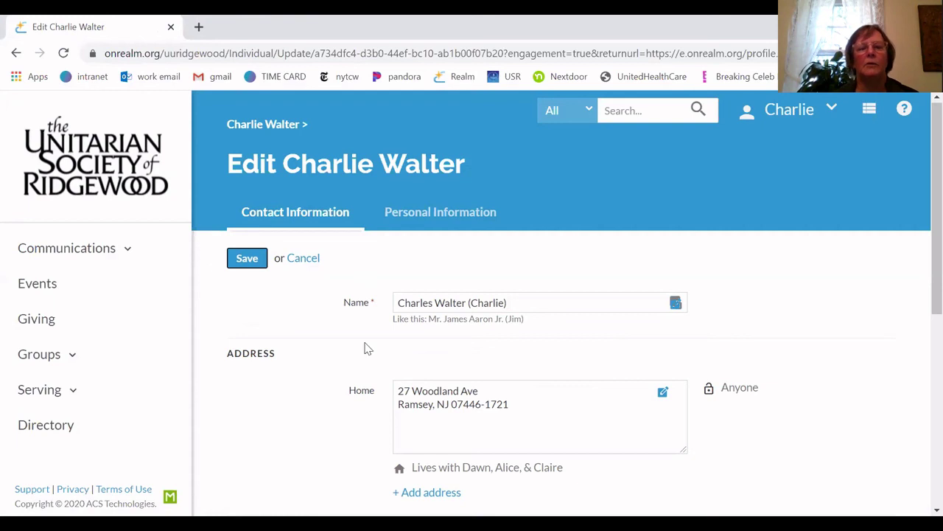
scroll(308, 412, "down", 3)
scroll(308, 413, "down", 4)
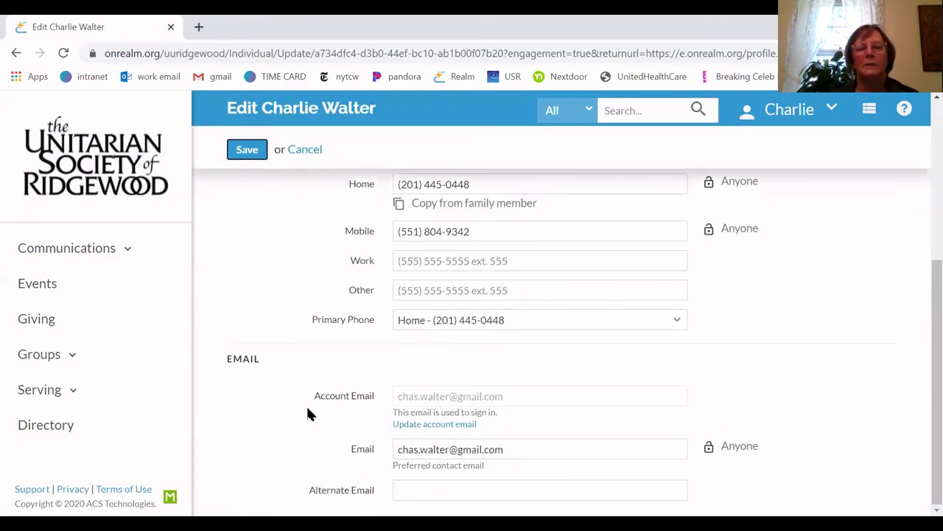
scroll(309, 411, "up", 7)
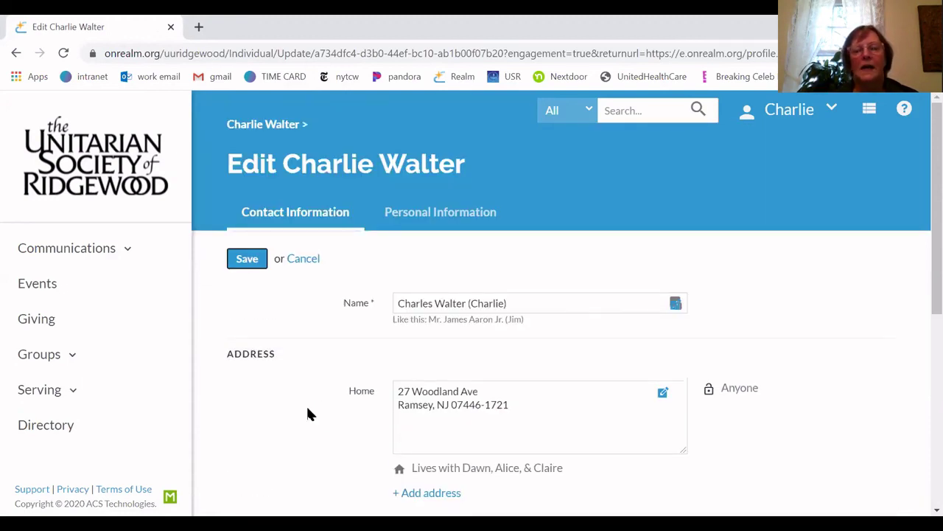
scroll(308, 414, "down", 5)
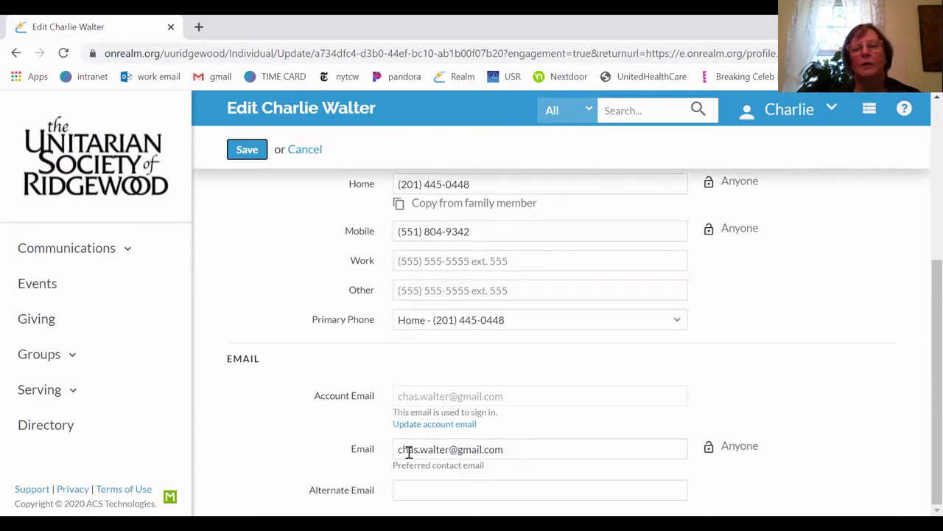
scroll(259, 428, "up", 5)
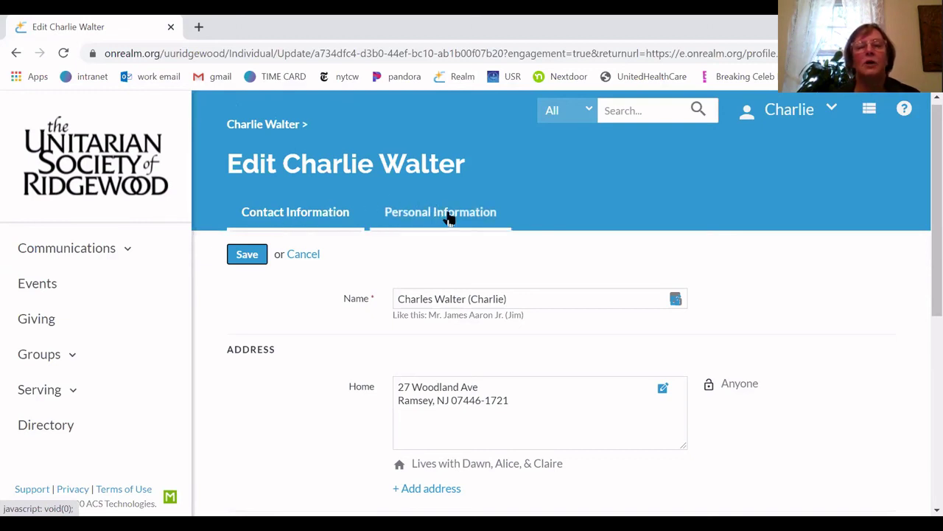
Switch to the Personal Information section, where Marital Status shows Married
left_click(449, 218)
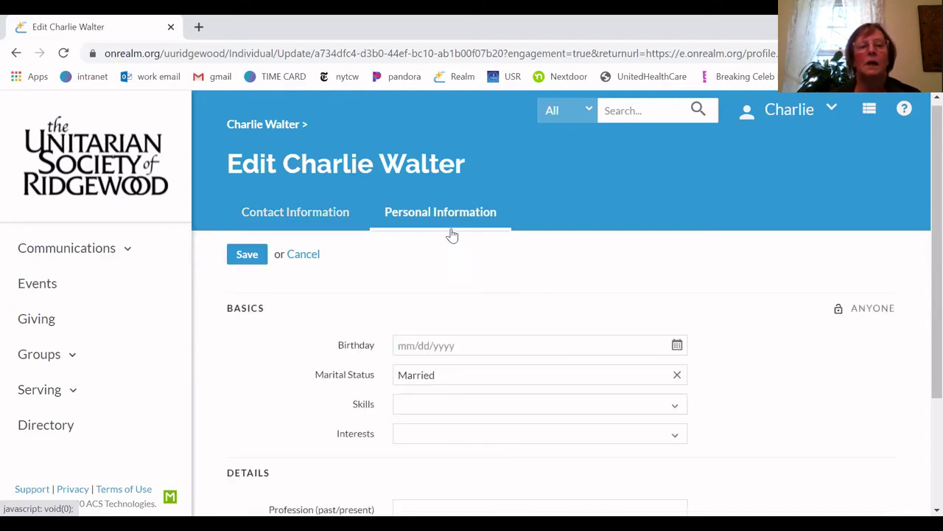
scroll(454, 264, "down", 2)
scroll(455, 266, "up", 2)
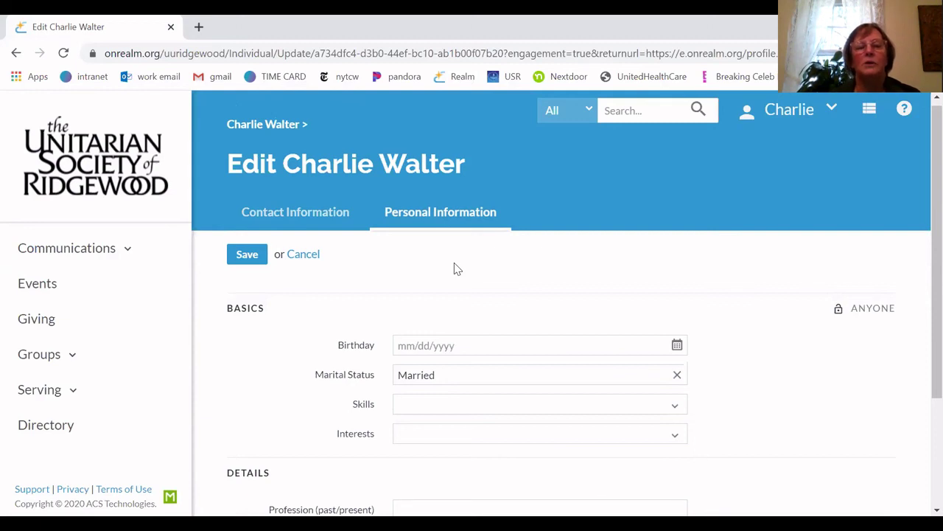
scroll(457, 269, "down", 1)
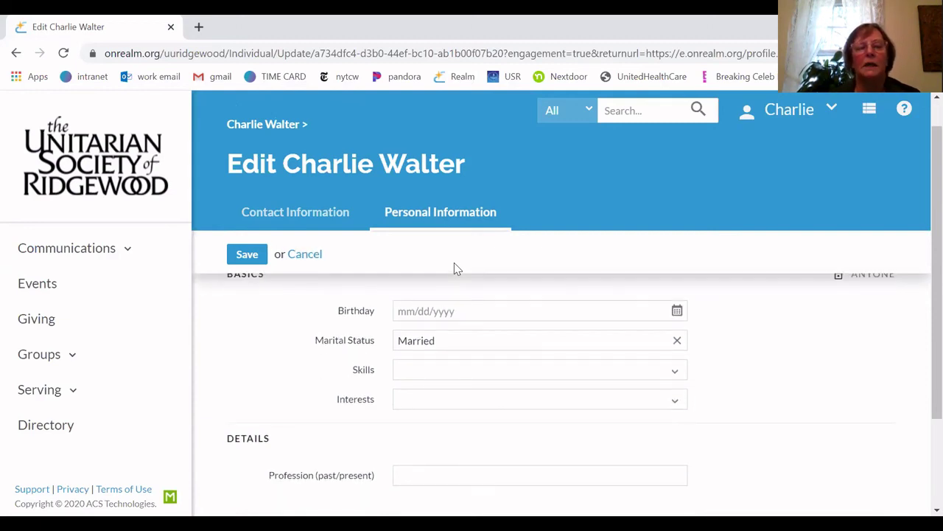
scroll(454, 268, "down", 1)
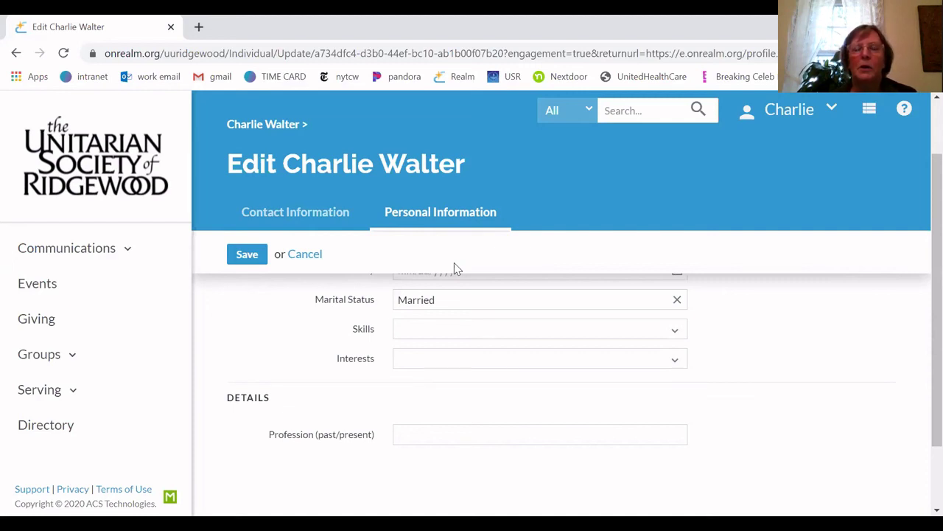
scroll(454, 263, "up", 1)
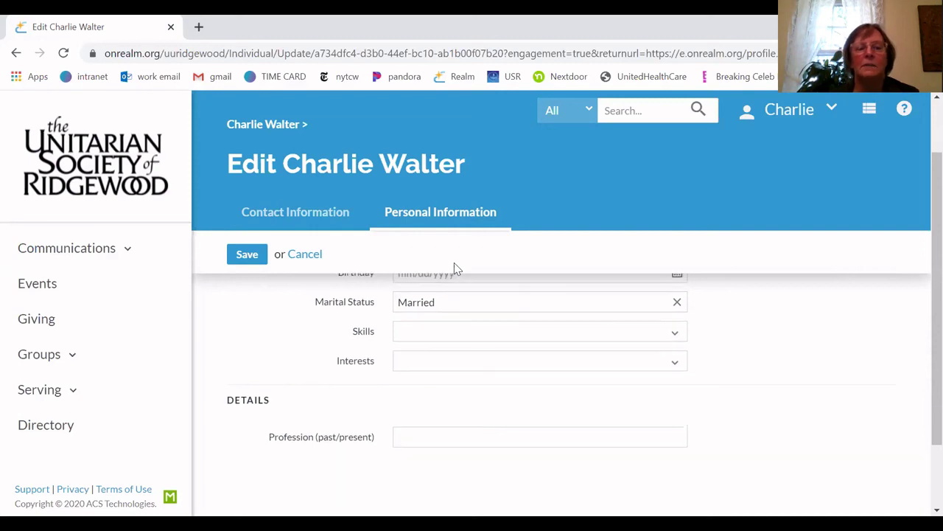
scroll(454, 262, "down", 1)
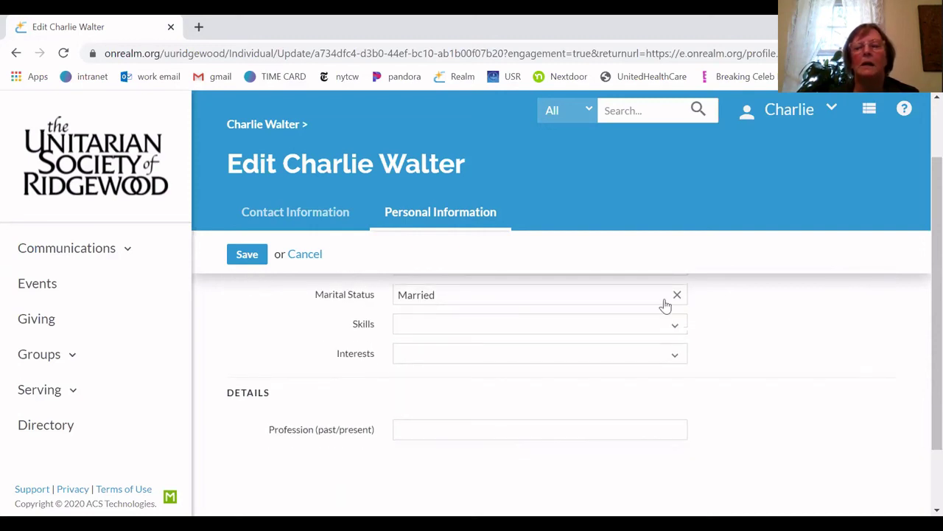
Browse the Skills and Interests lists without choosing anything, then select the Profession field
left_click(671, 331)
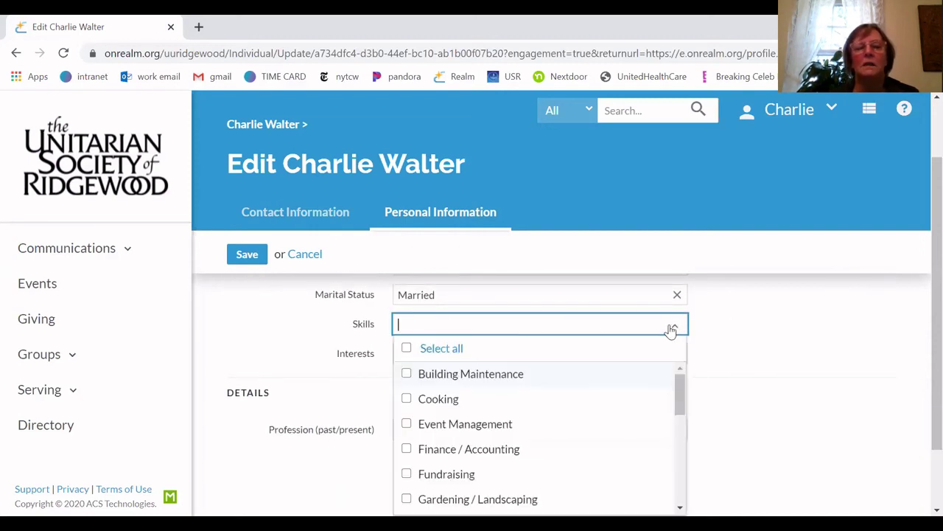
scroll(562, 419, "down", 5)
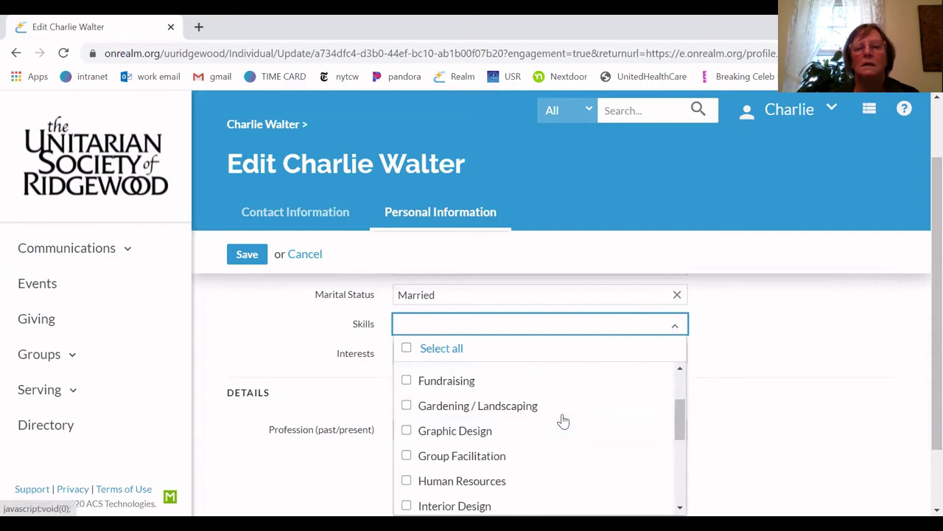
scroll(560, 419, "down", 3)
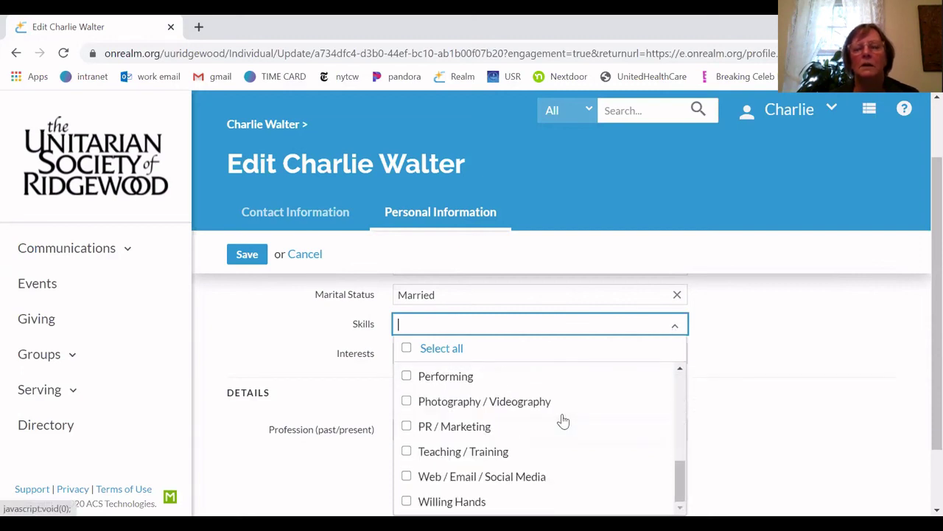
left_click(266, 341)
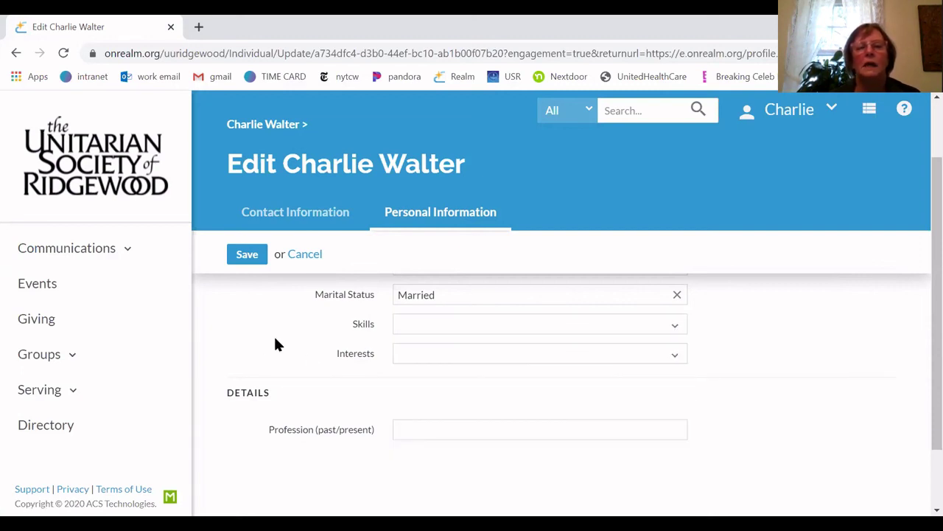
left_click(675, 358)
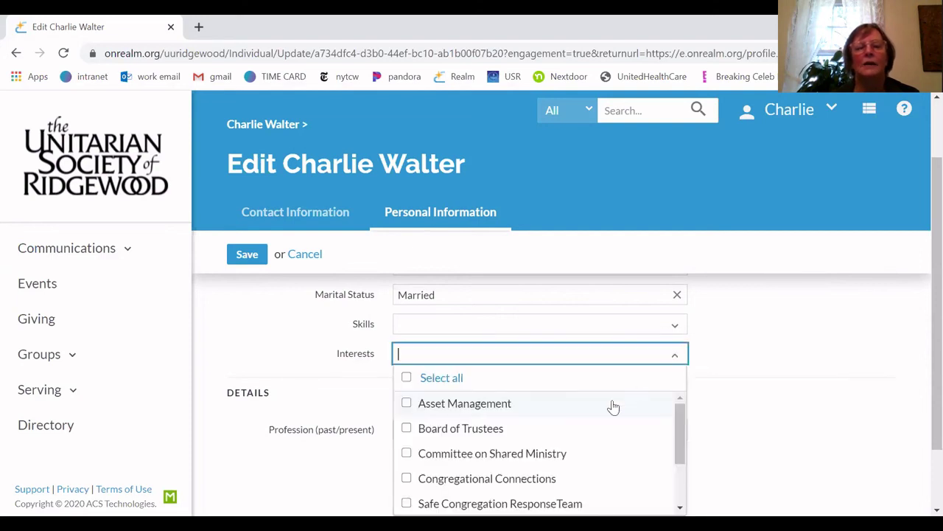
scroll(614, 407, "down", 2)
scroll(613, 407, "down", 1)
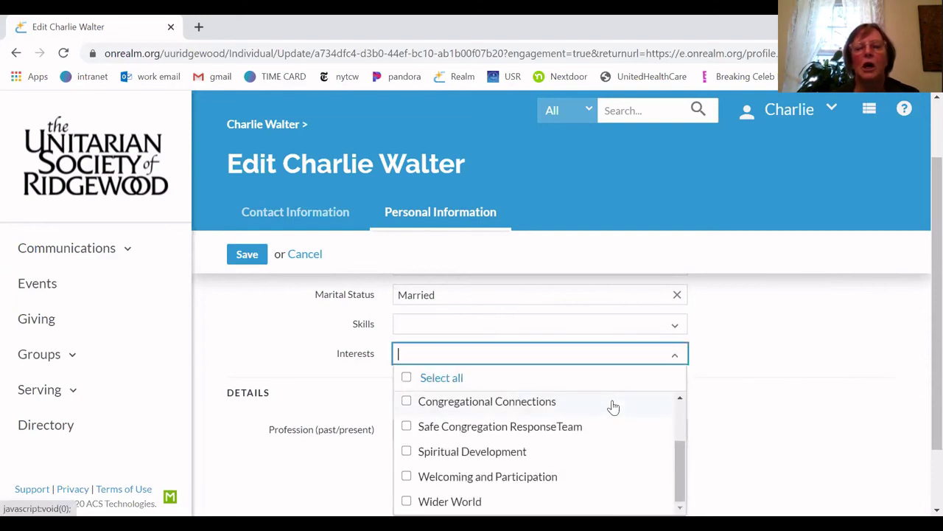
scroll(613, 407, "up", 3)
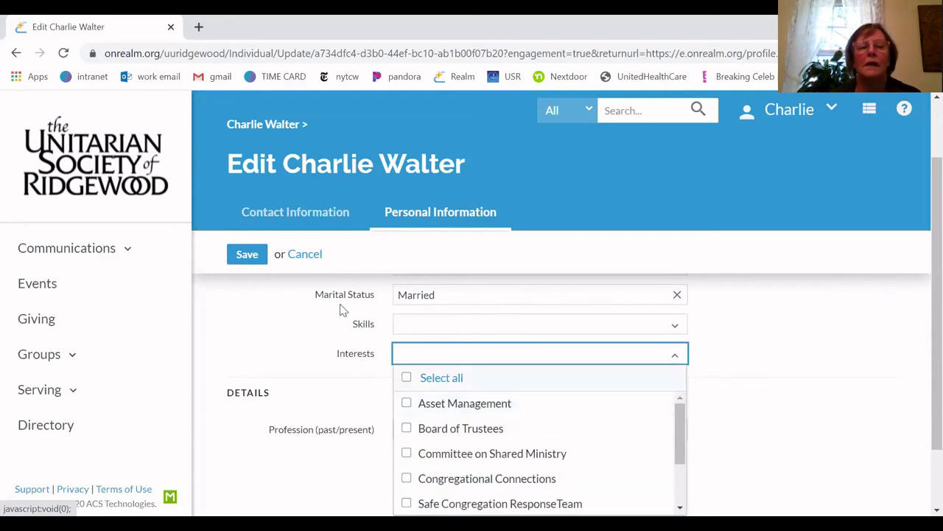
left_click(260, 327)
scroll(260, 327, "down", 1)
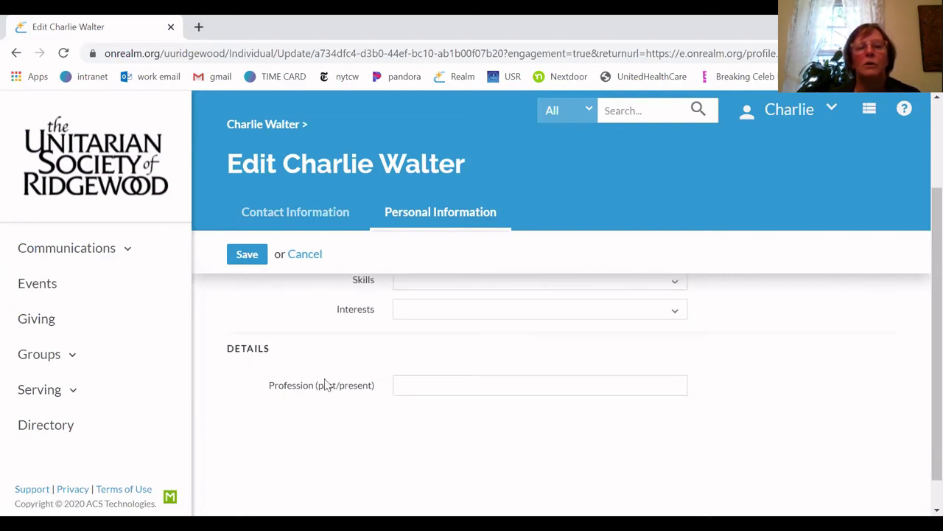
left_click(421, 382)
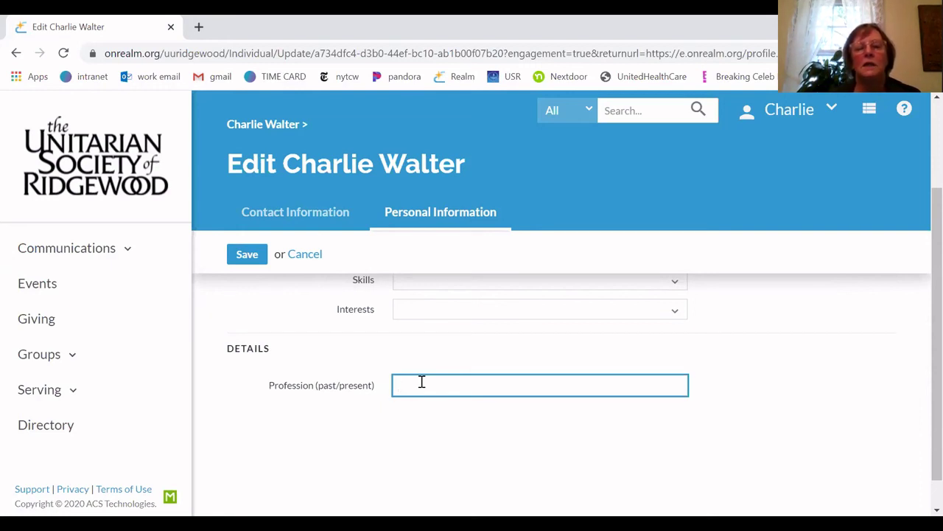
Enter 'IT professional' in the Profession (past/present) field
scroll(421, 382, "up", 1)
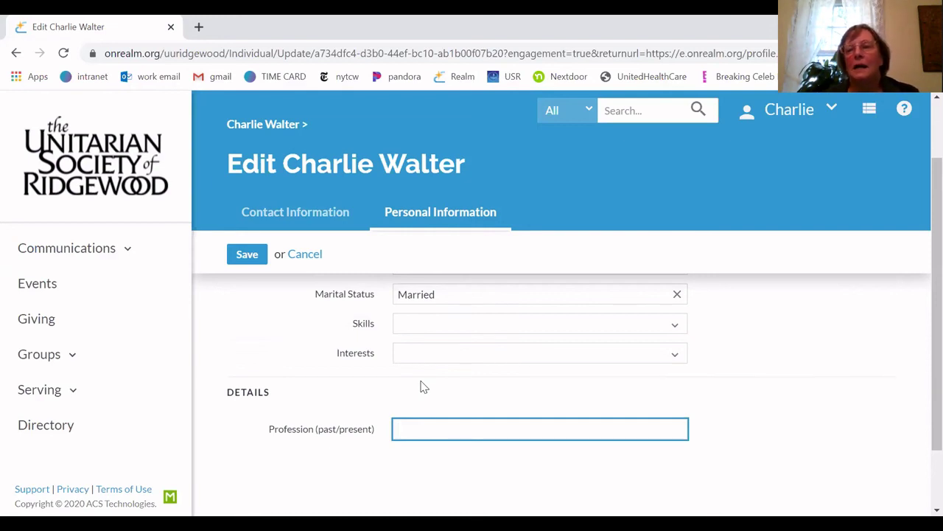
scroll(423, 386, "down", 1)
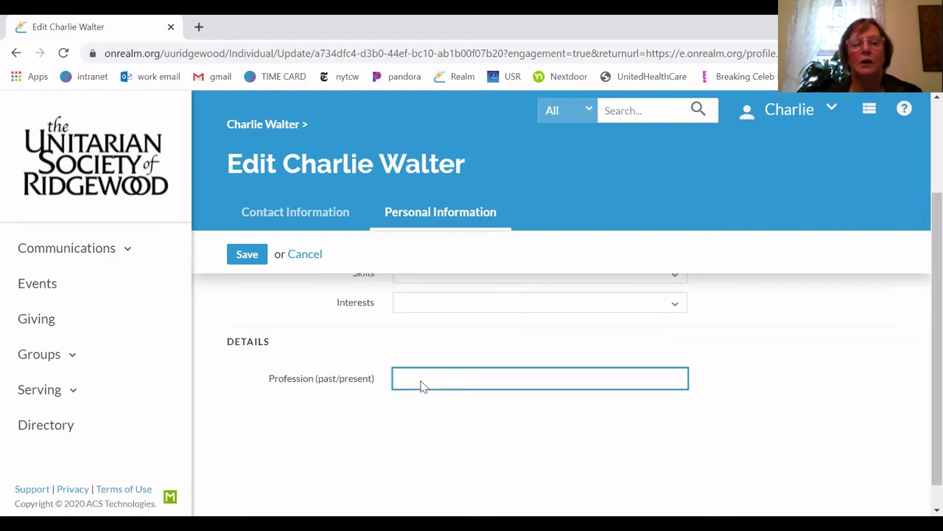
scroll(421, 386, "up", 2)
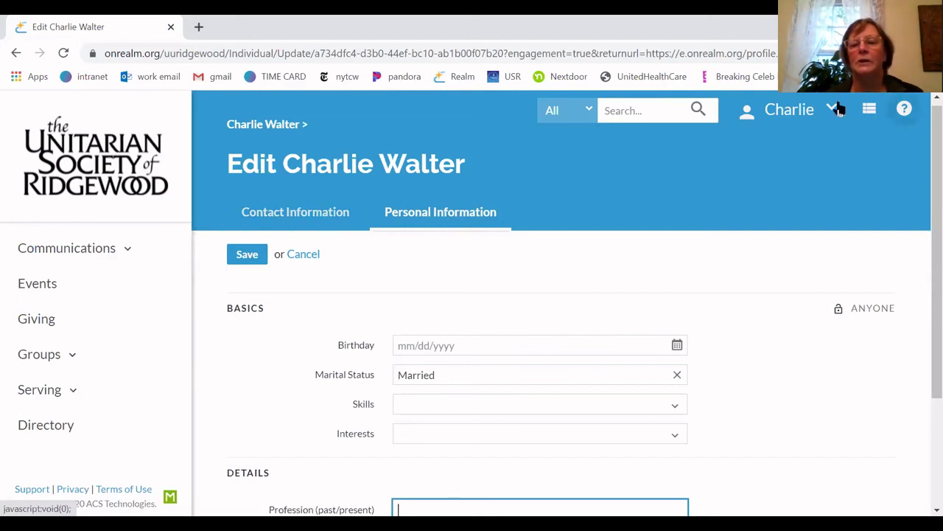
scroll(630, 333, "down", 2)
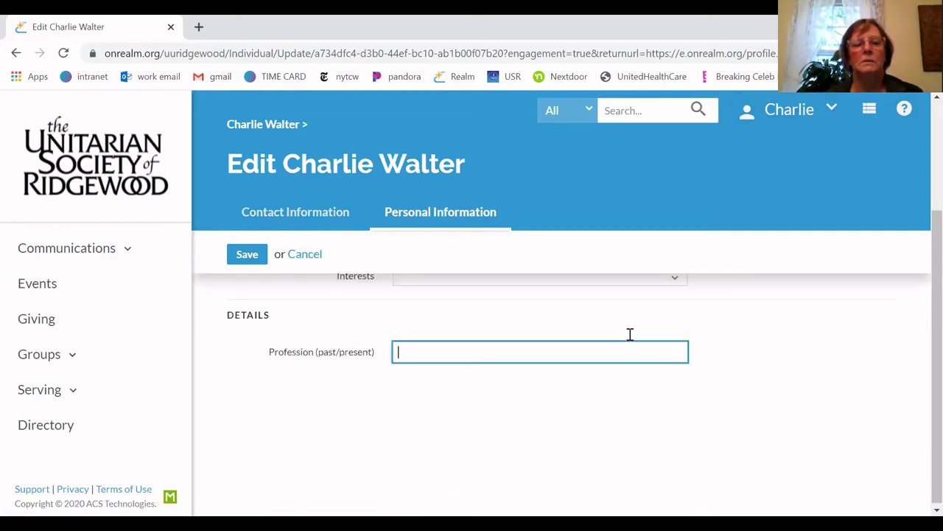
scroll(630, 334, "up", 1)
scroll(630, 336, "down", 1)
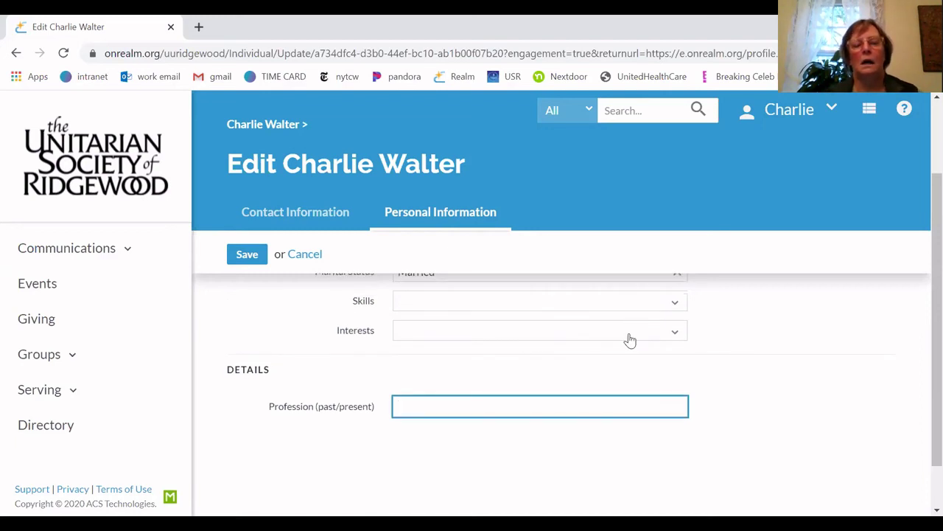
type("IT")
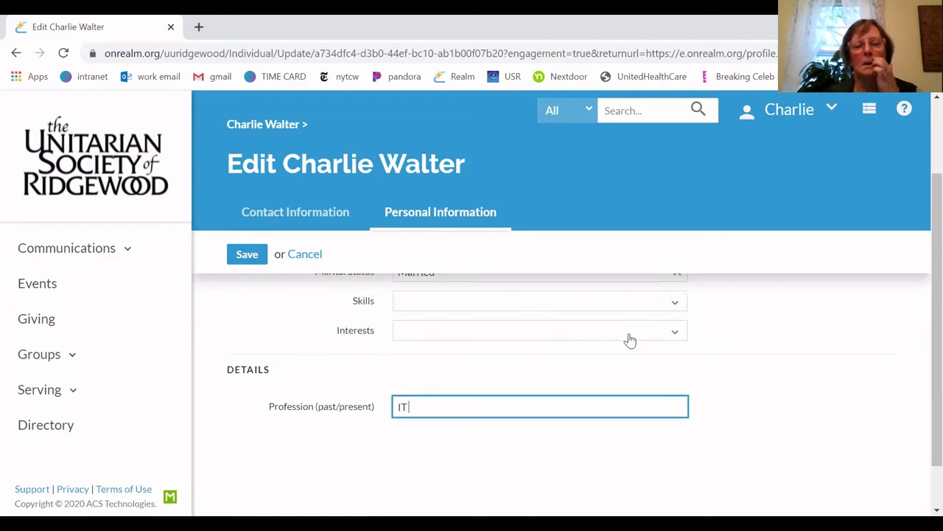
type(" pro")
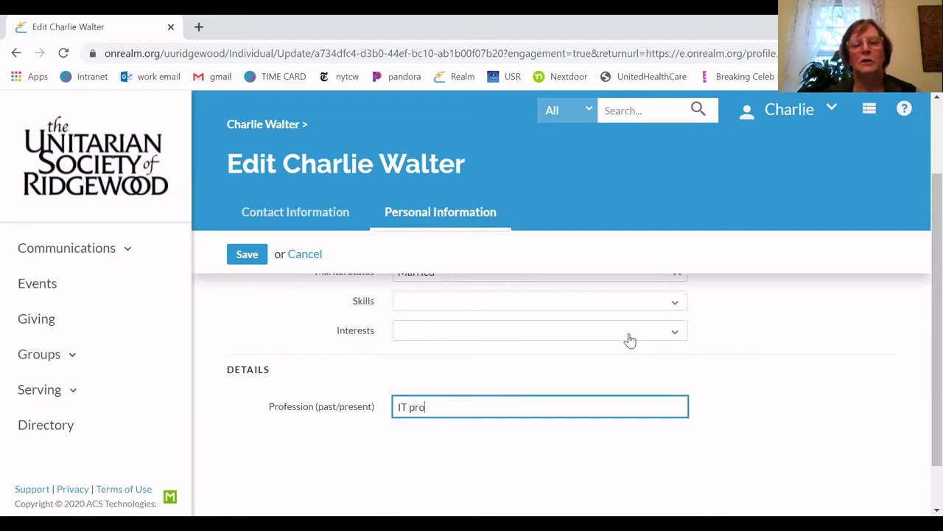
type("fessional")
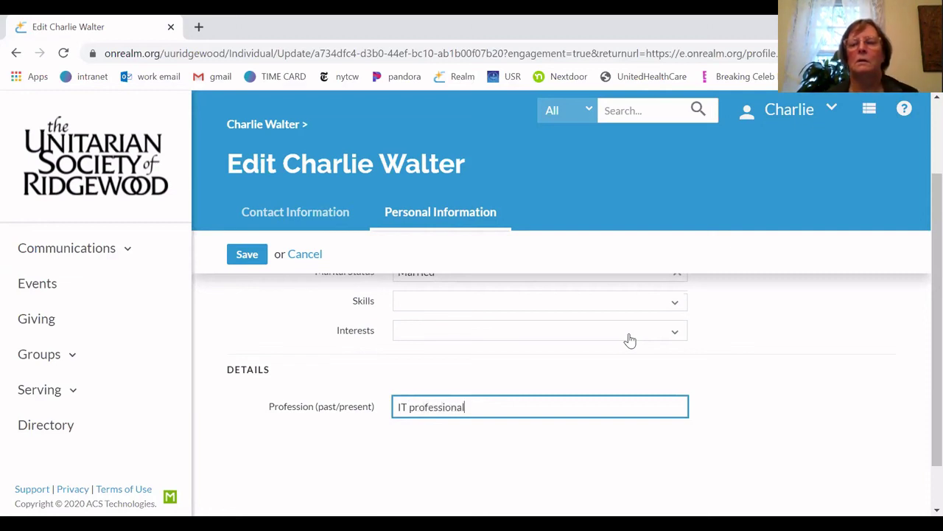
scroll(632, 436, "down", 1)
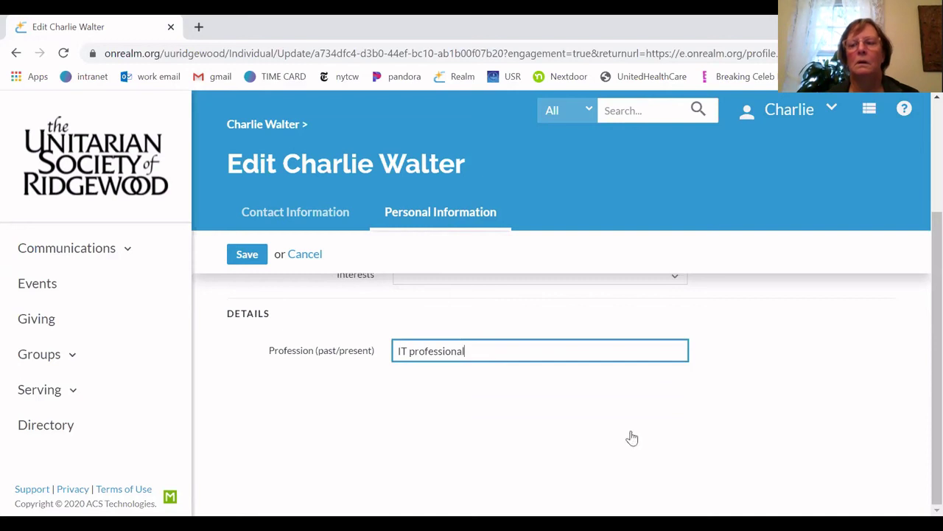
scroll(632, 436, "up", 3)
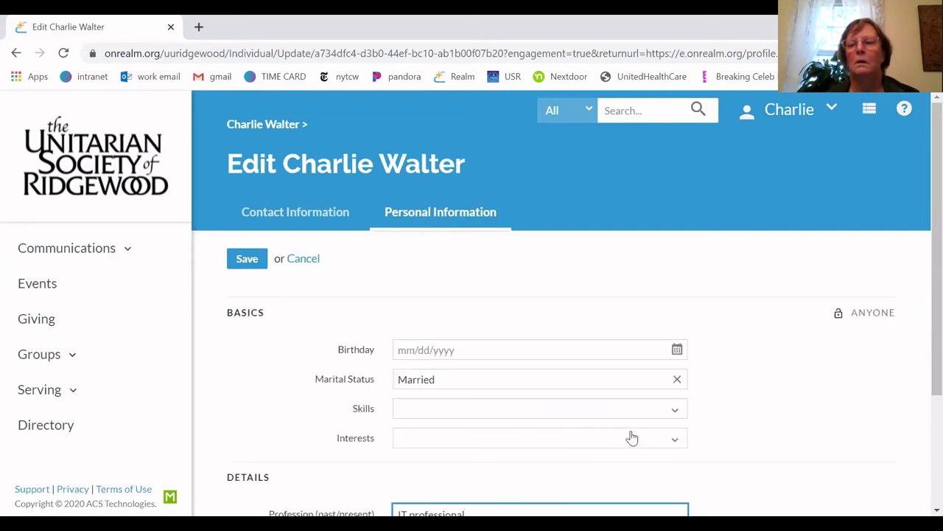
Save the profession change and return to your profile through the account menu
left_click(247, 263)
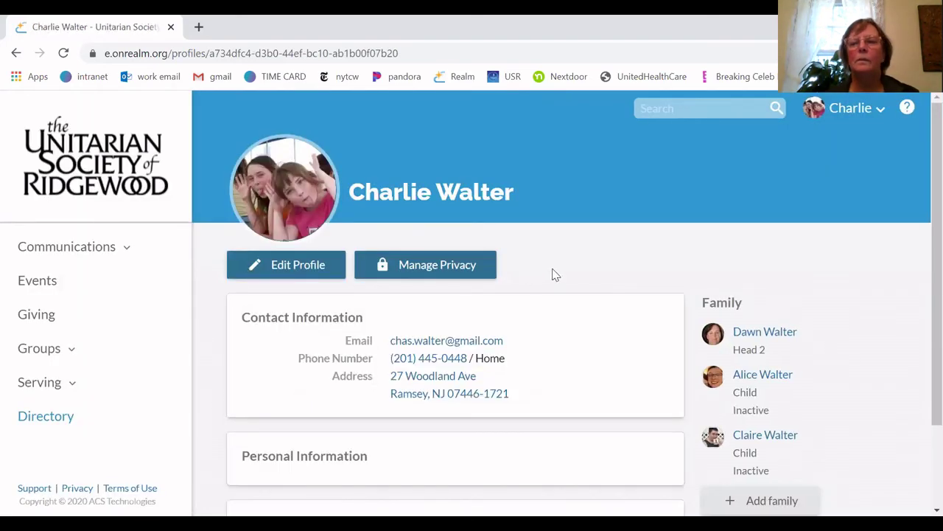
left_click(861, 110)
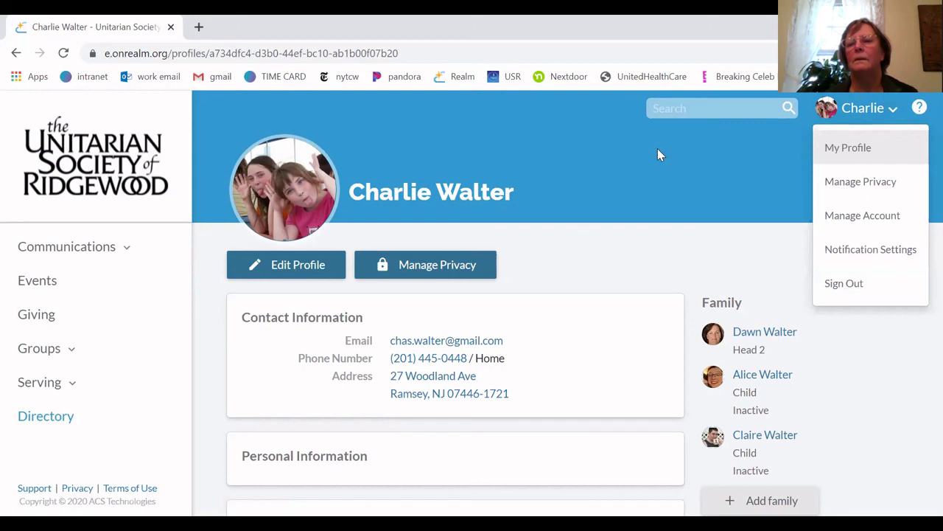
left_click(892, 140)
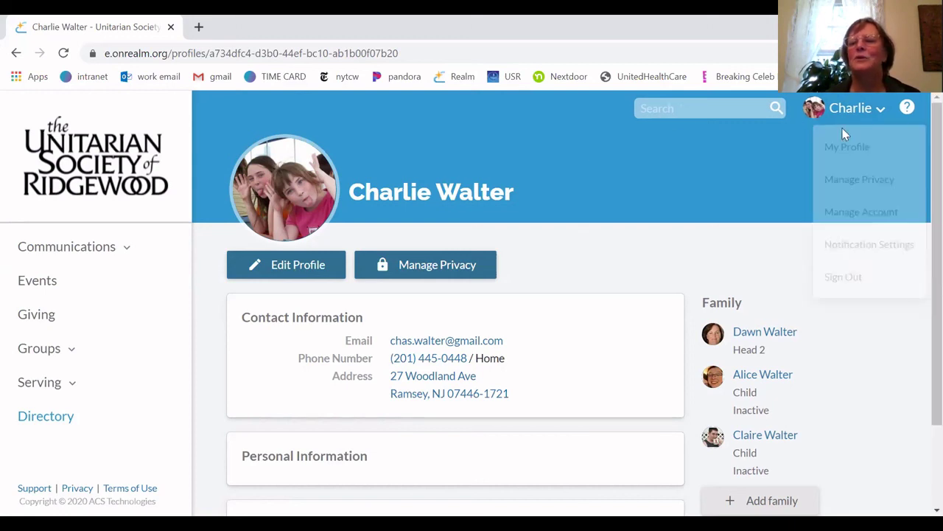
left_click(876, 109)
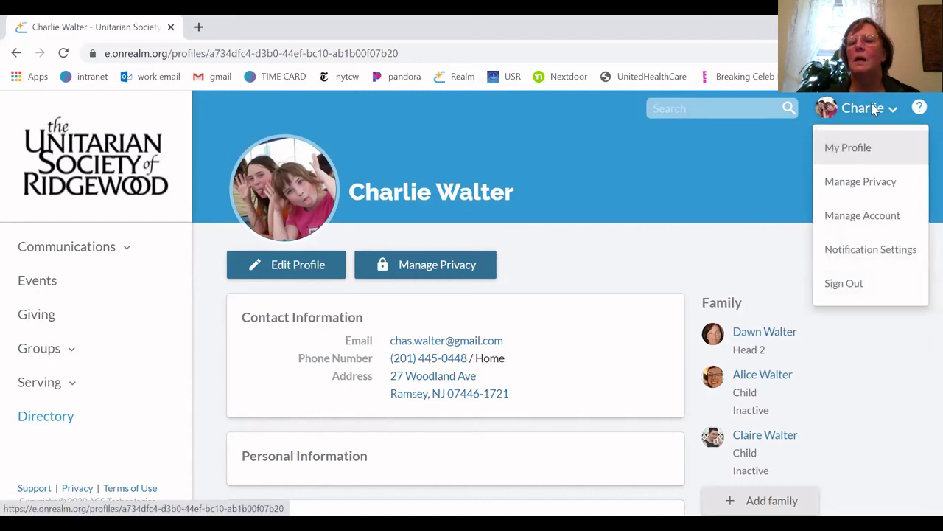
Open Manage Privacy and review the visibility options, leaving contact visibility at Anyone in the church
left_click(860, 182)
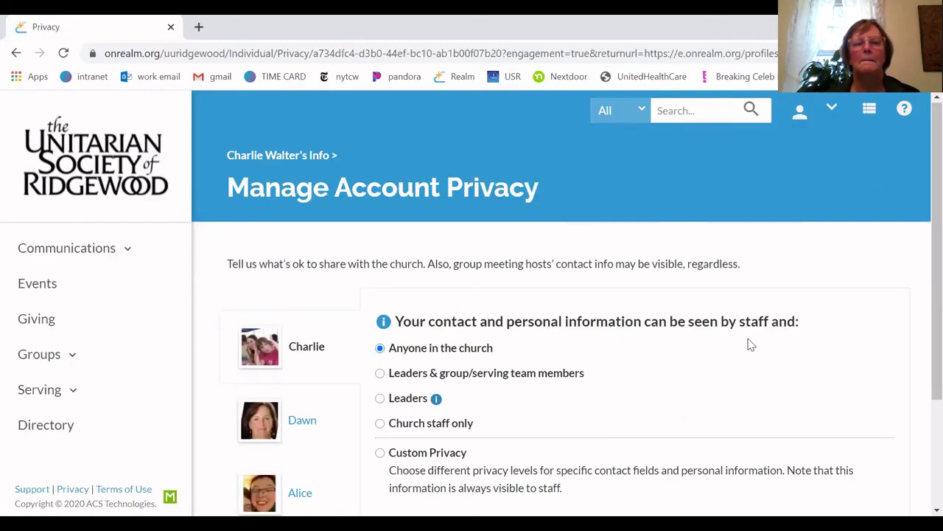
scroll(751, 344, "down", 1)
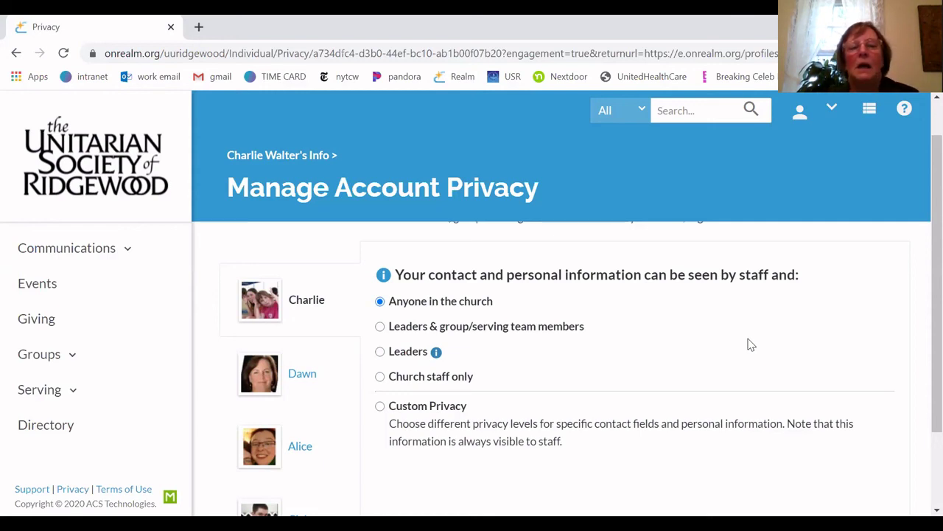
scroll(676, 333, "up", 1)
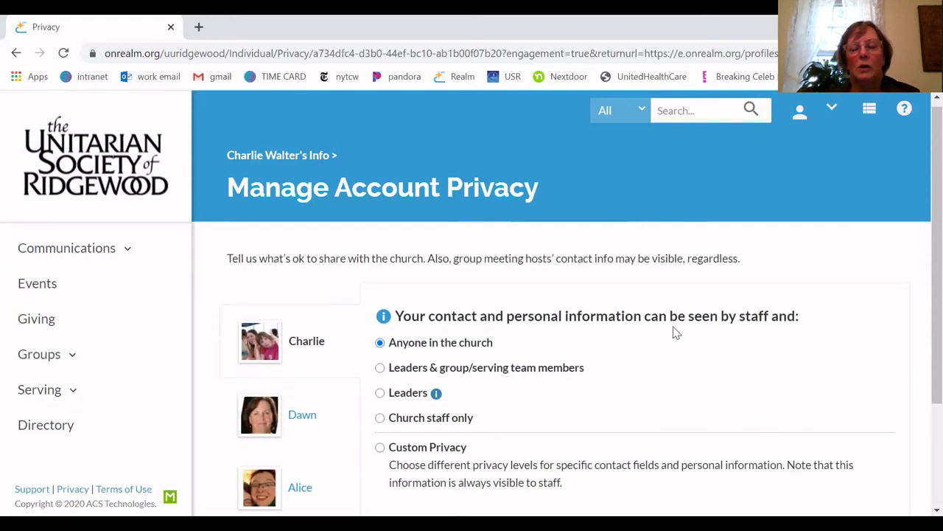
scroll(676, 333, "down", 1)
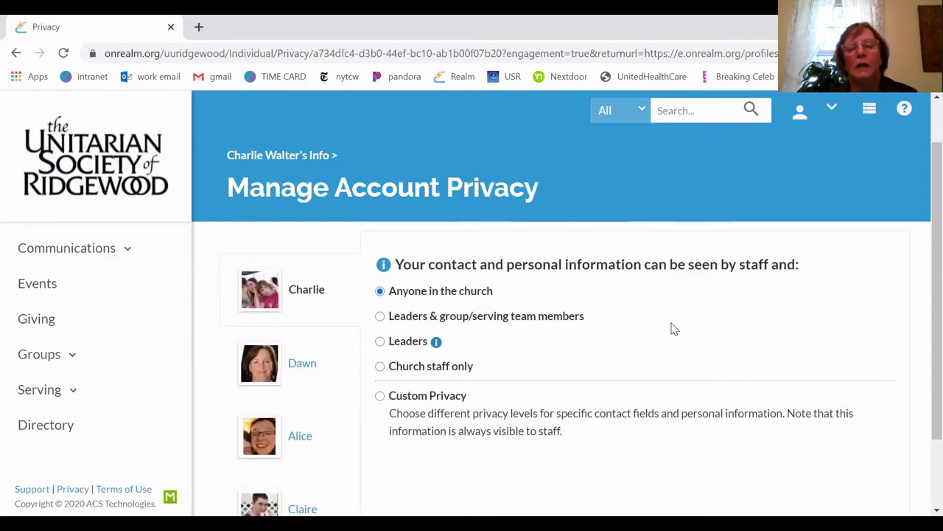
scroll(673, 328, "up", 1)
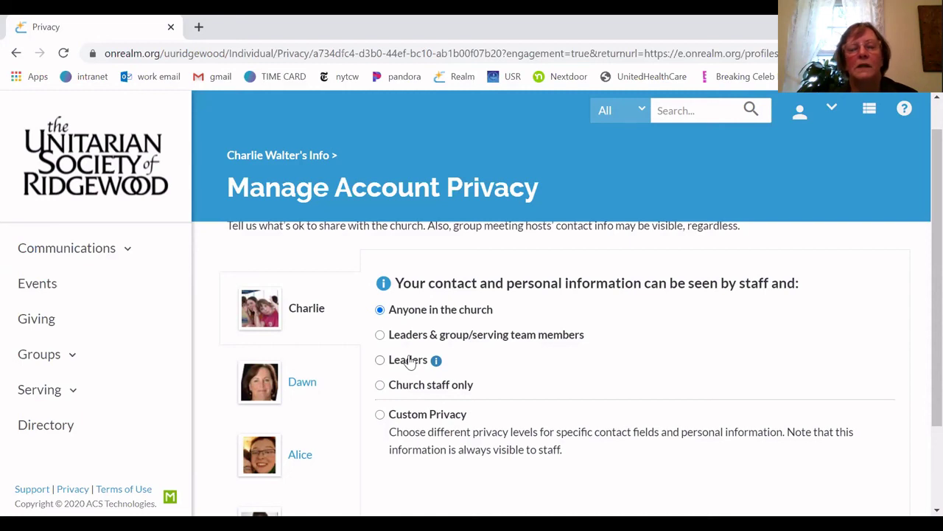
scroll(411, 361, "down", 1)
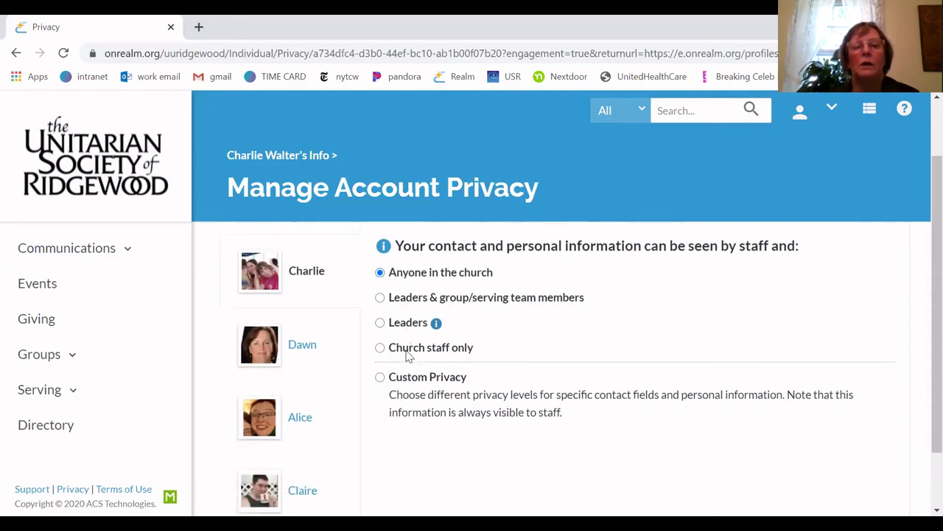
scroll(409, 357, "down", 1)
scroll(407, 357, "up", 1)
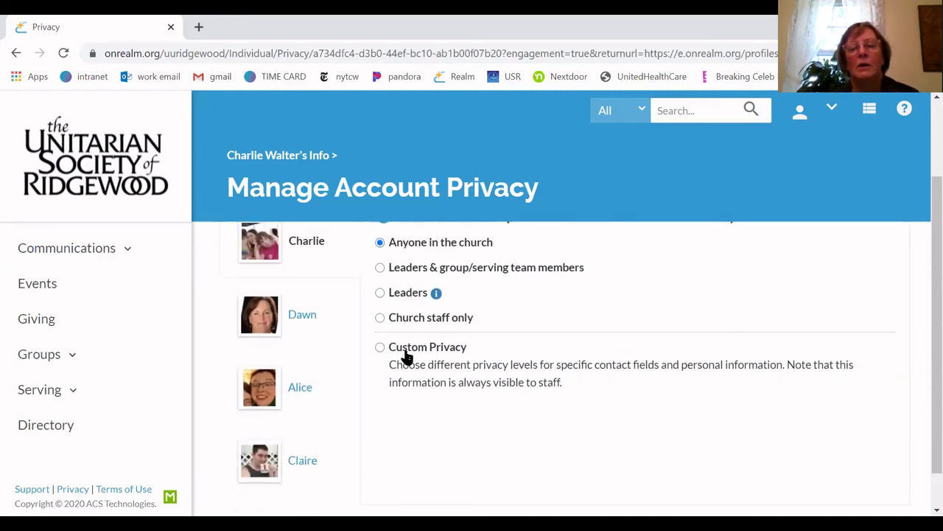
scroll(408, 356, "up", 1)
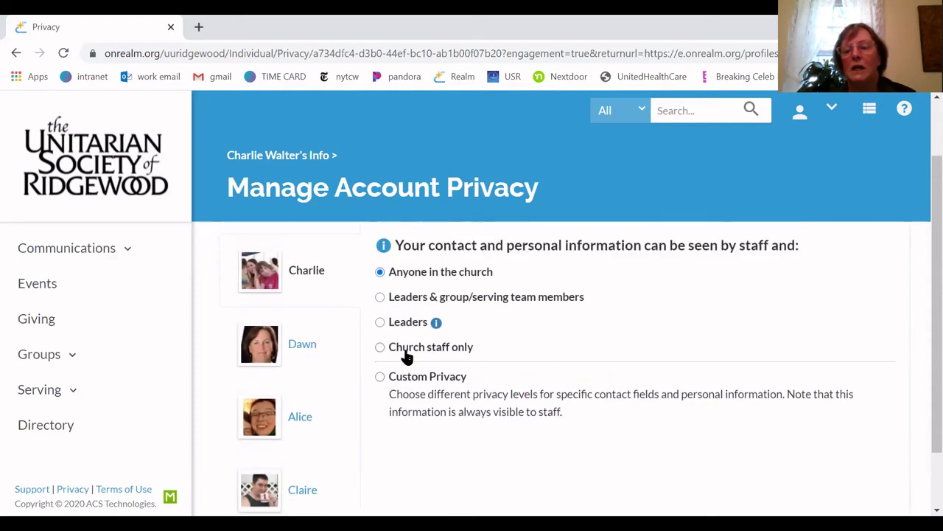
scroll(407, 357, "down", 1)
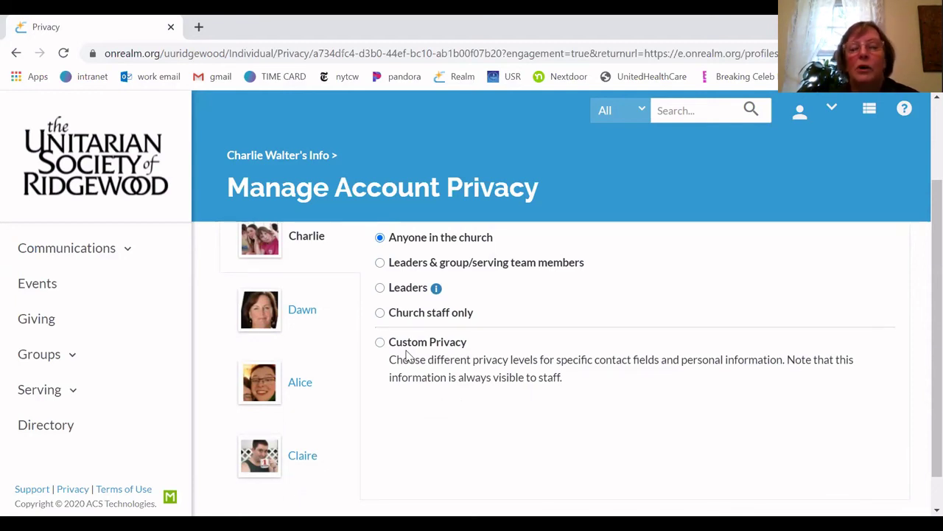
scroll(408, 356, "up", 2)
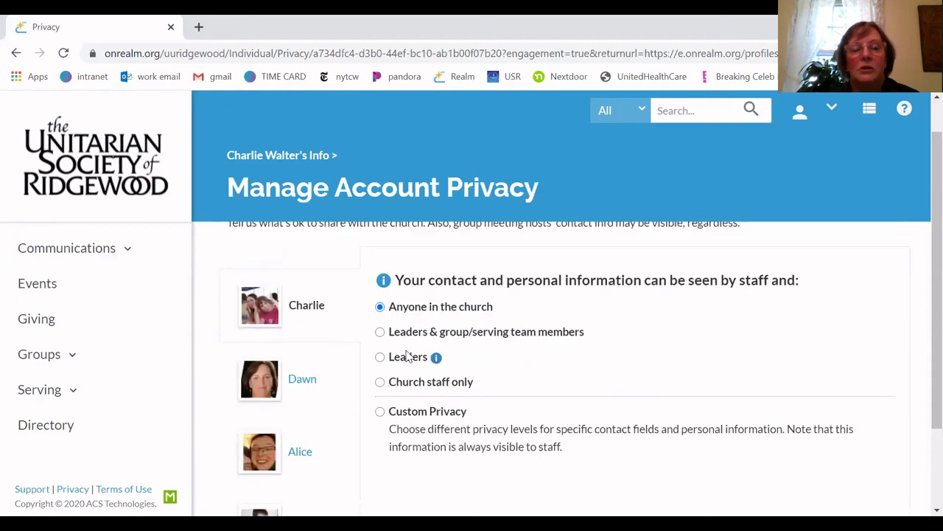
scroll(408, 356, "down", 2)
scroll(407, 356, "up", 2)
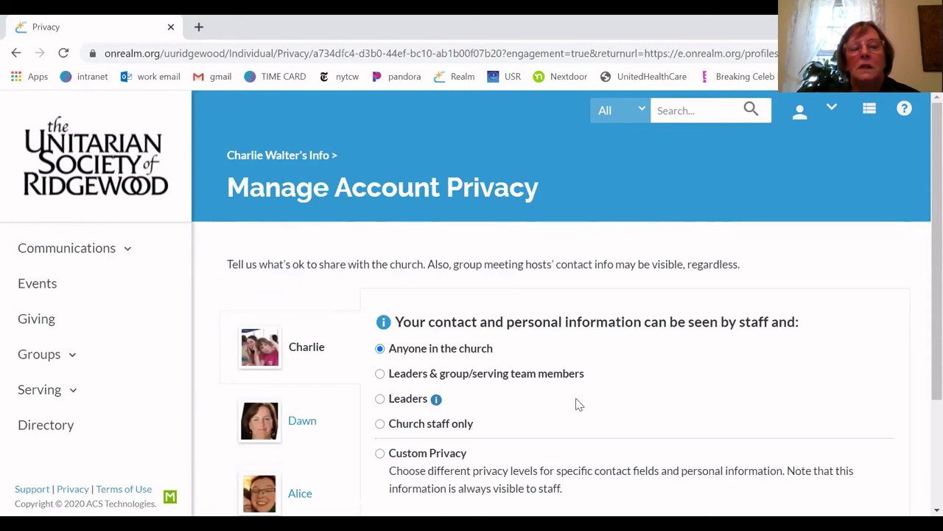
scroll(577, 404, "down", 2)
scroll(574, 402, "up", 2)
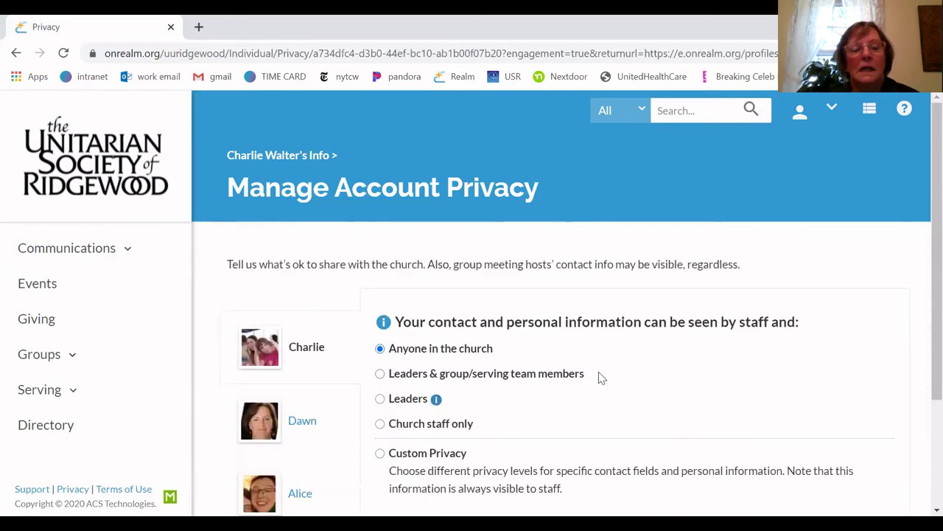
scroll(600, 379, "down", 2)
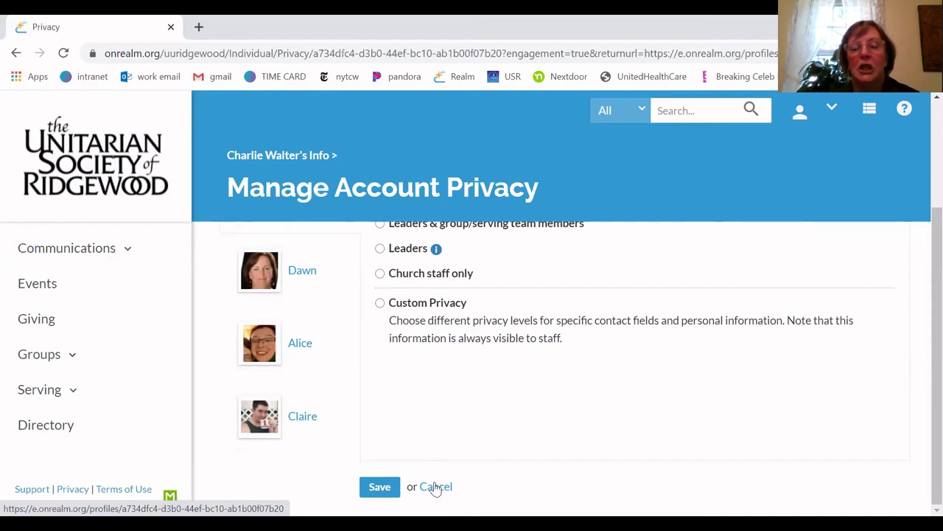
Leave privacy settings without saving and go to the Manage Account page
left_click(436, 487)
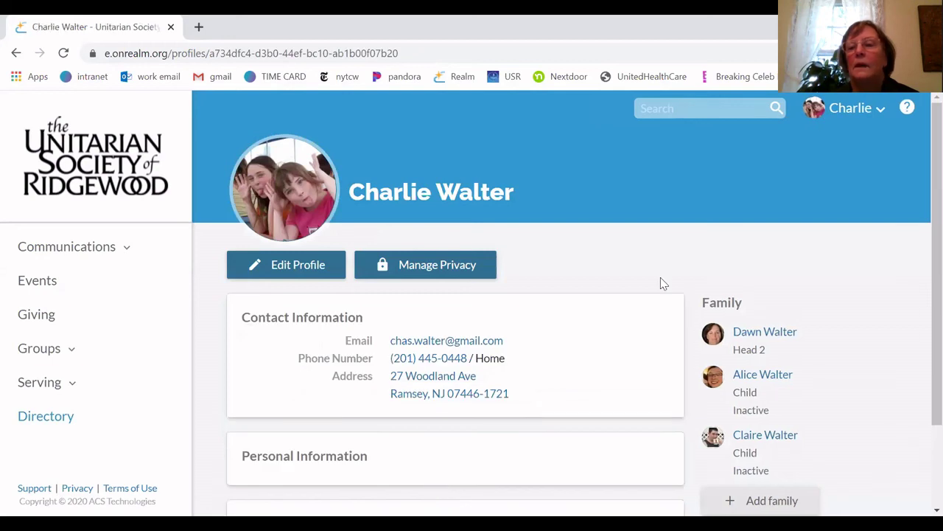
left_click(853, 109)
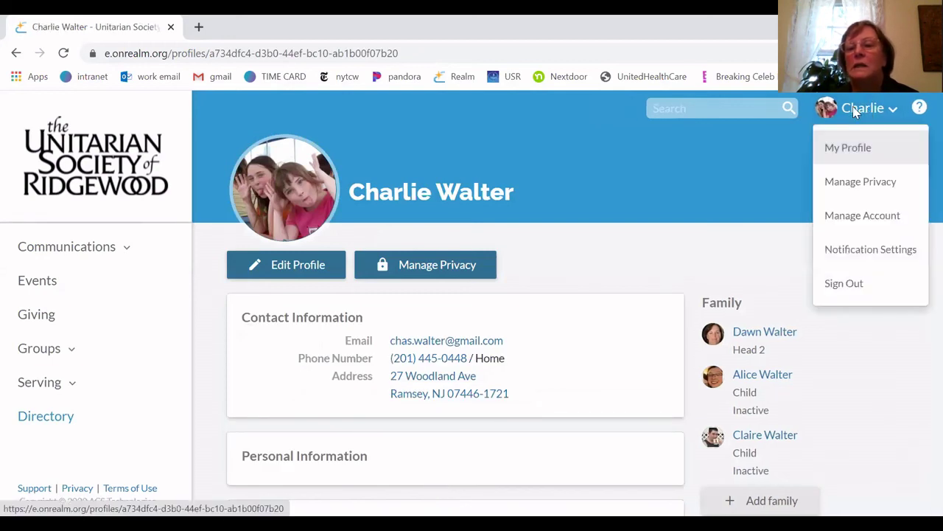
left_click(869, 220)
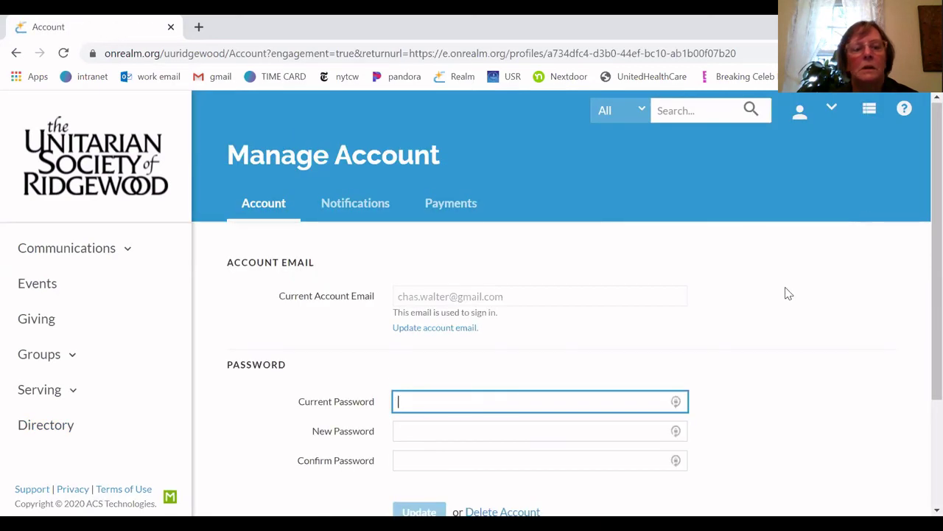
Review the sign-in email and password fields, then reopen the account options list
scroll(788, 294, "down", 1)
scroll(788, 293, "down", 3)
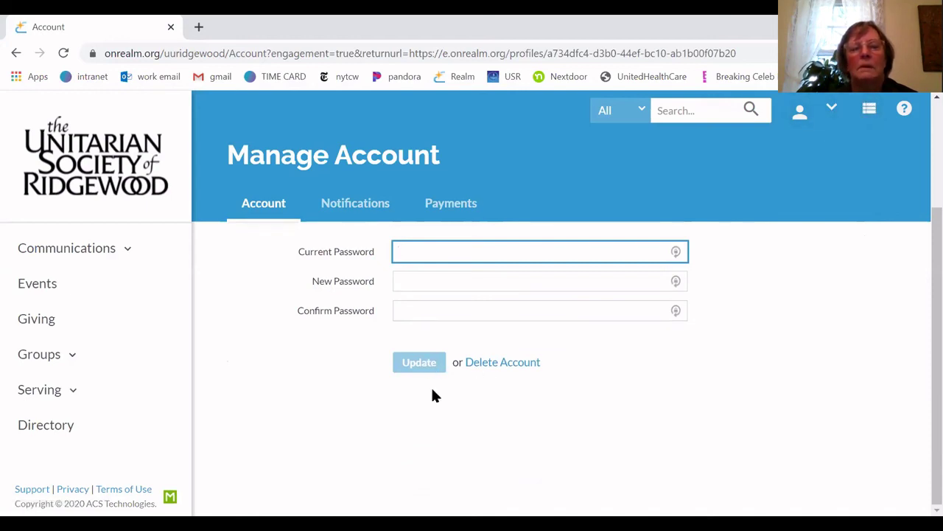
scroll(431, 387, "up", 3)
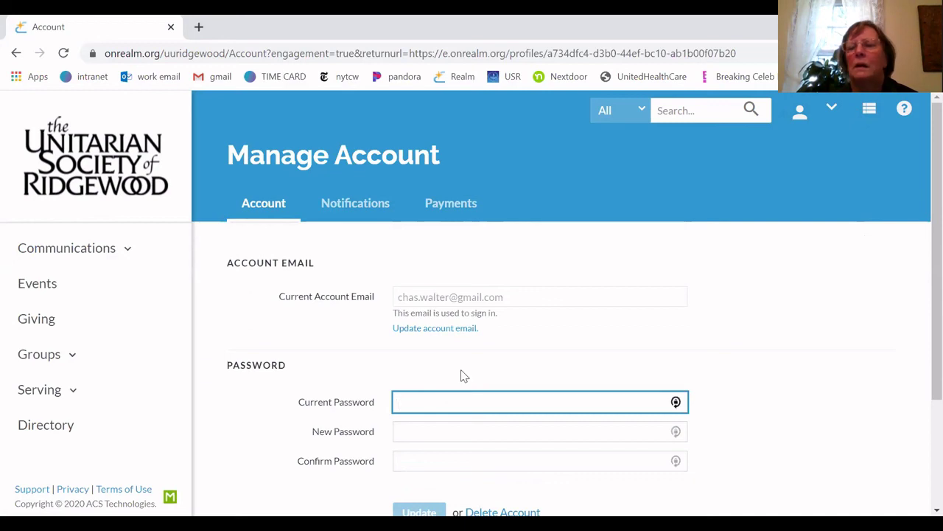
left_click(832, 110)
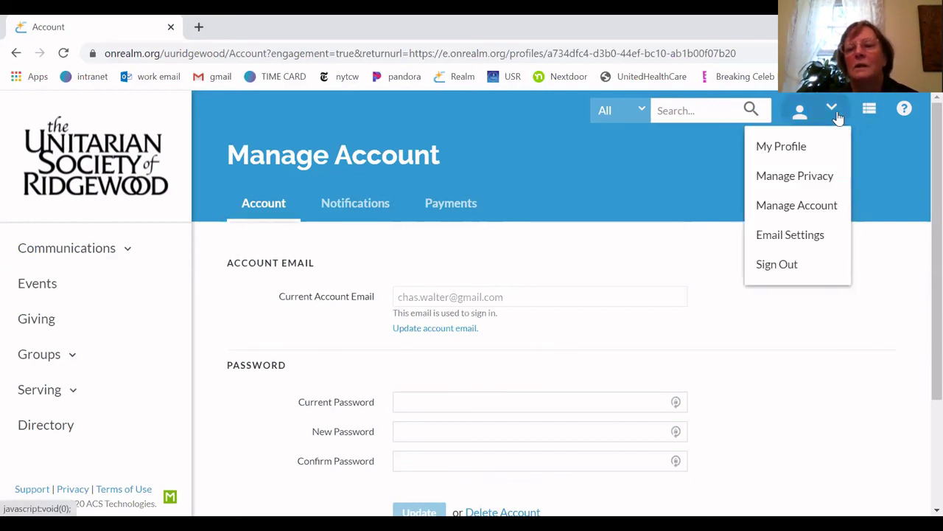
Go to Email Settings and review the Newsfeed Notifications, each group on New content only
left_click(799, 236)
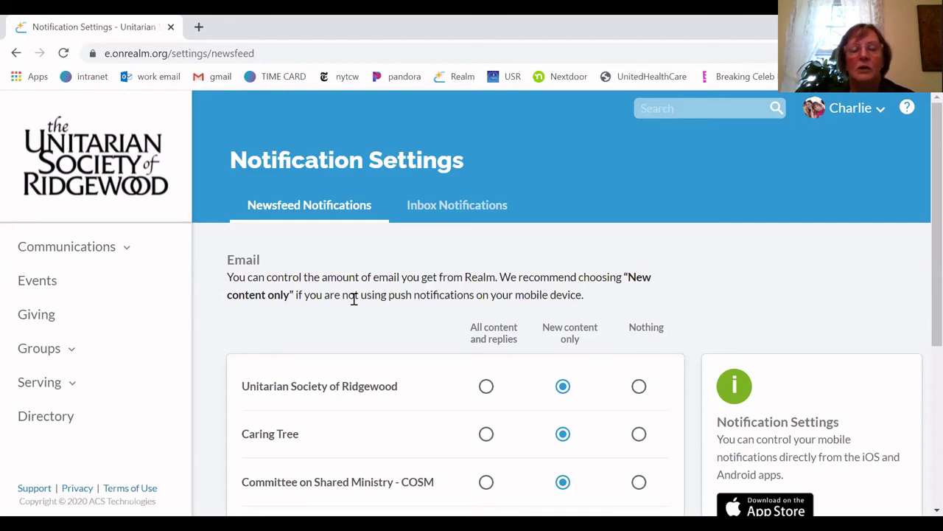
scroll(355, 302, "down", 1)
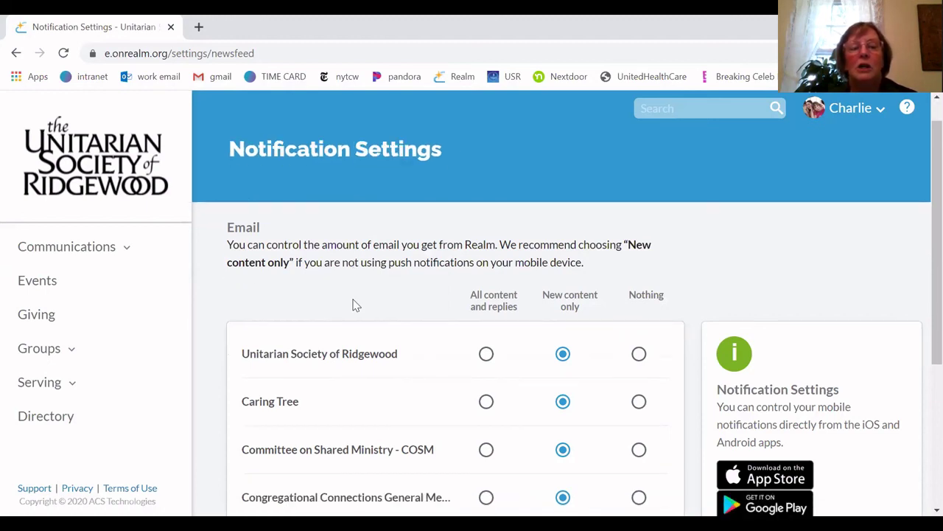
scroll(355, 305, "up", 1)
scroll(353, 305, "down", 1)
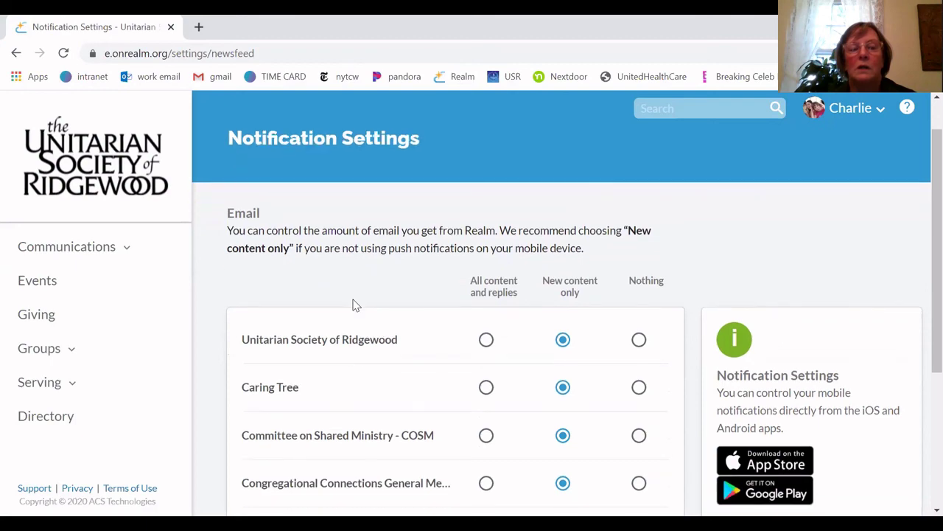
scroll(352, 304, "down", 3)
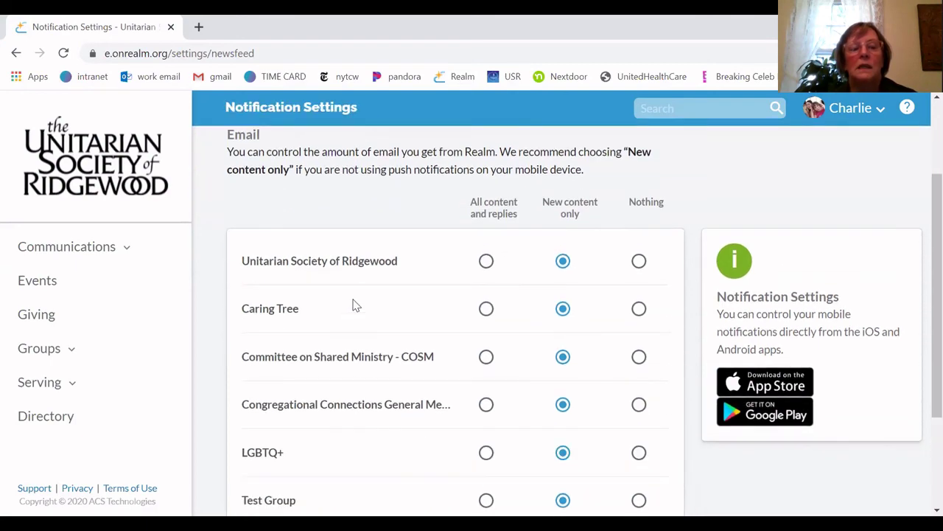
scroll(355, 305, "up", 4)
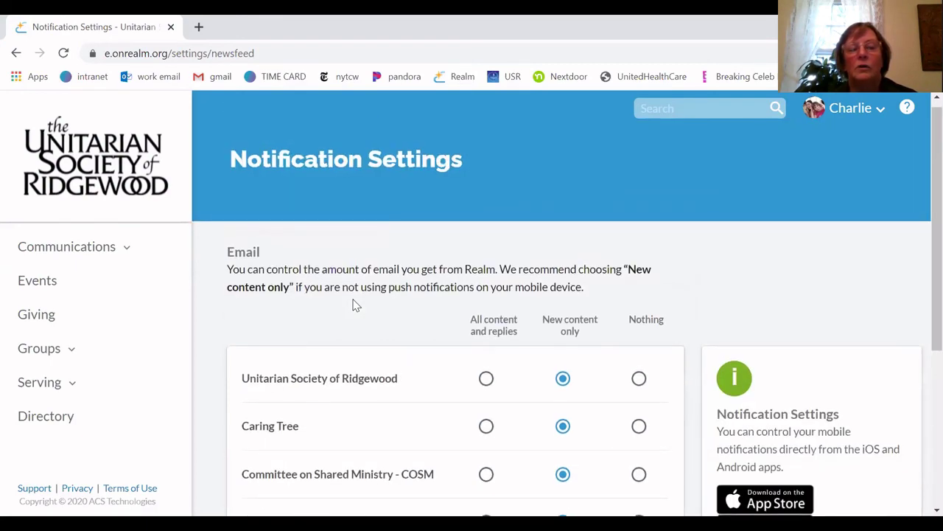
scroll(353, 304, "down", 1)
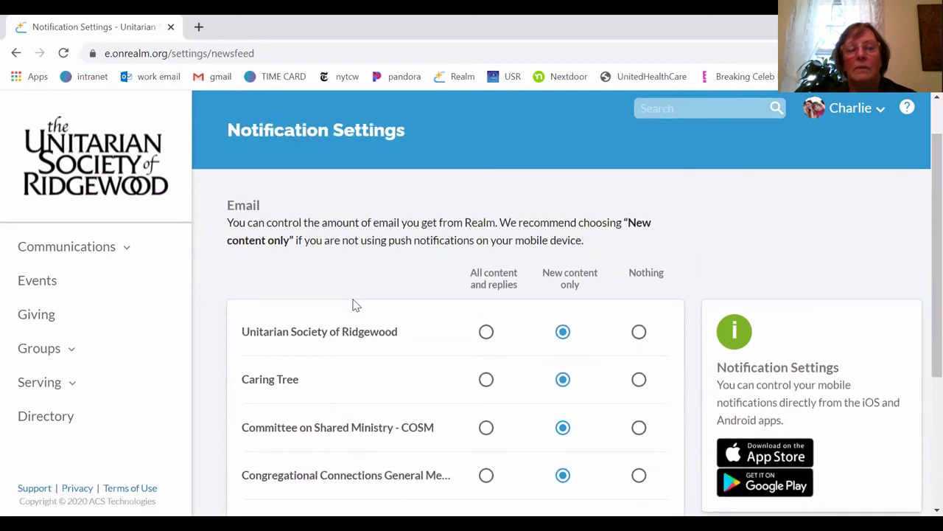
scroll(352, 302, "up", 1)
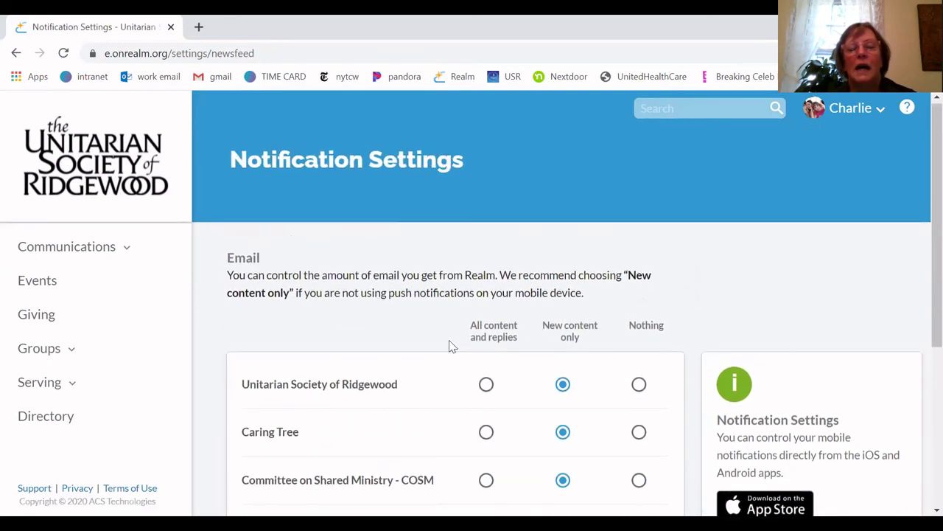
scroll(451, 345, "down", 1)
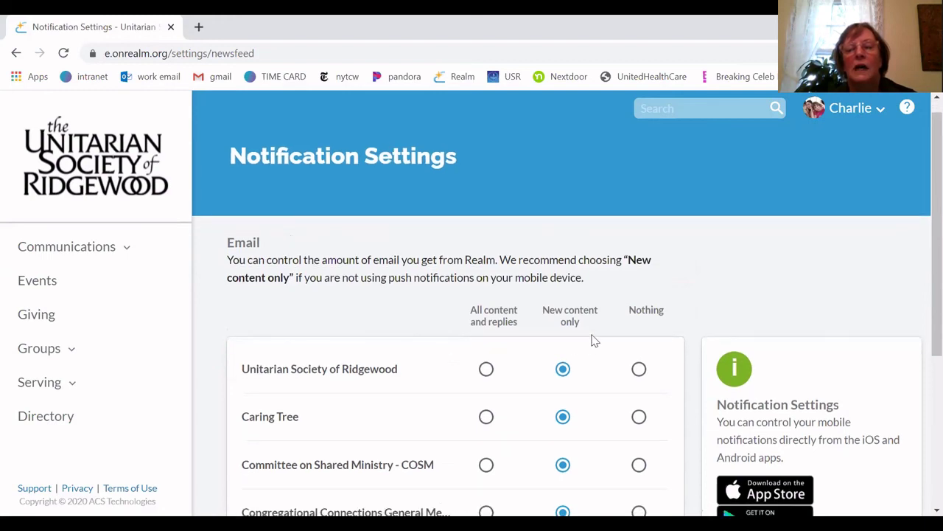
scroll(595, 340, "up", 1)
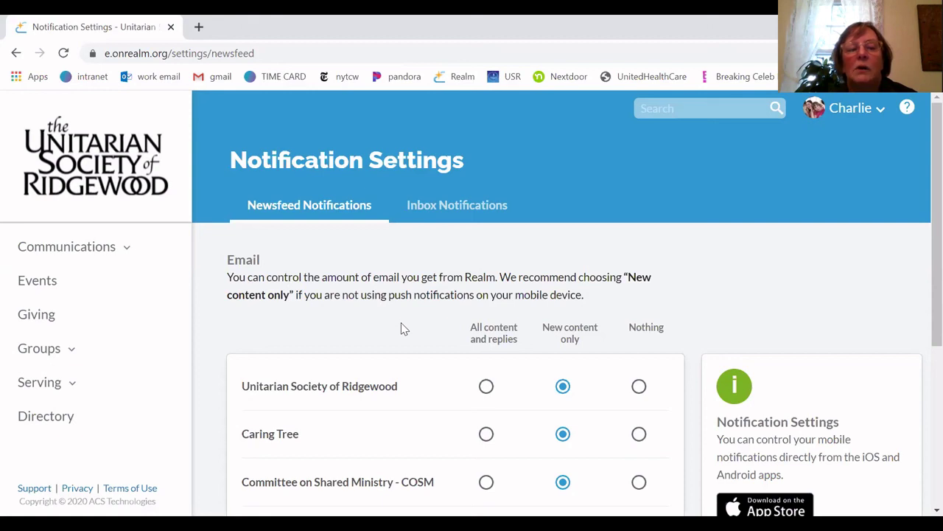
scroll(402, 328, "down", 1)
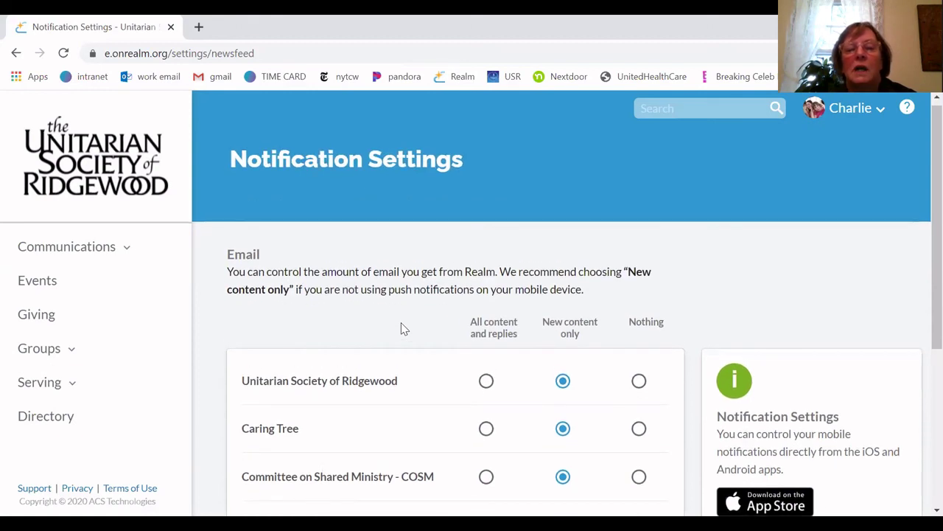
scroll(402, 328, "down", 1)
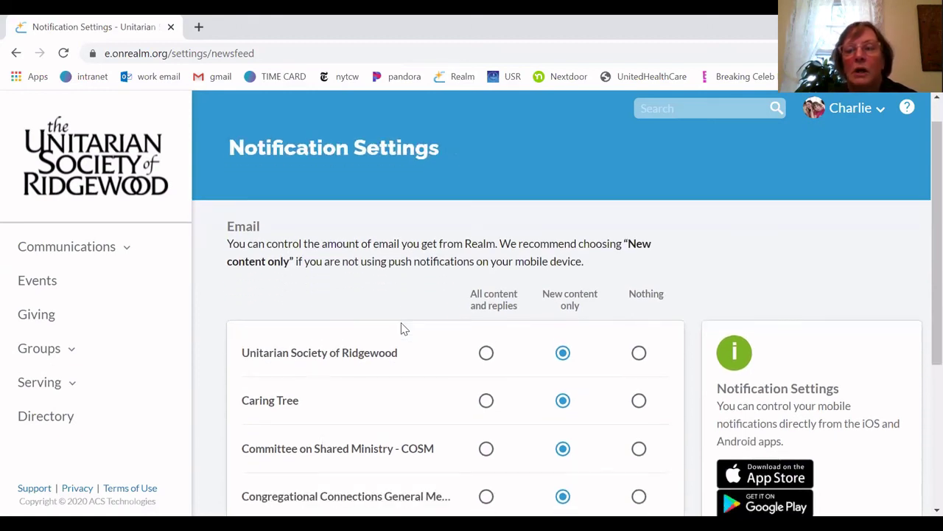
scroll(402, 328, "down", 3)
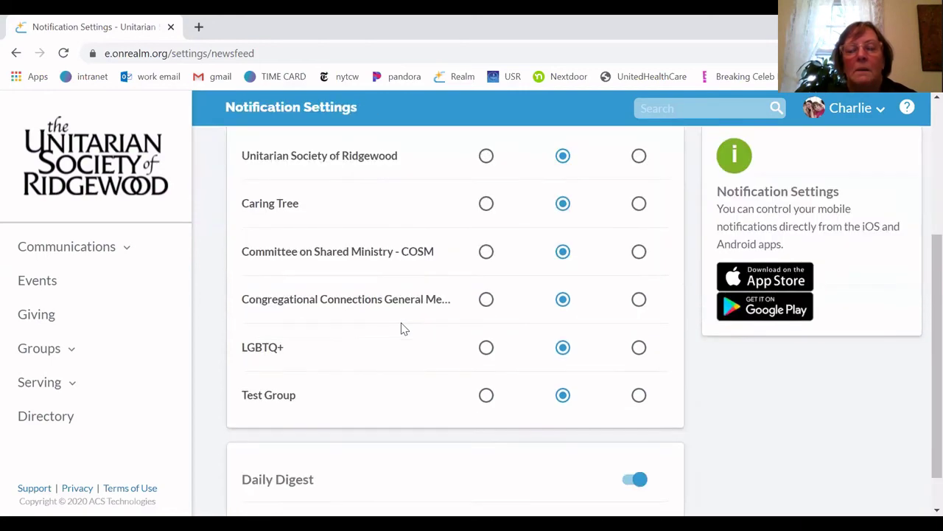
scroll(401, 328, "up", 4)
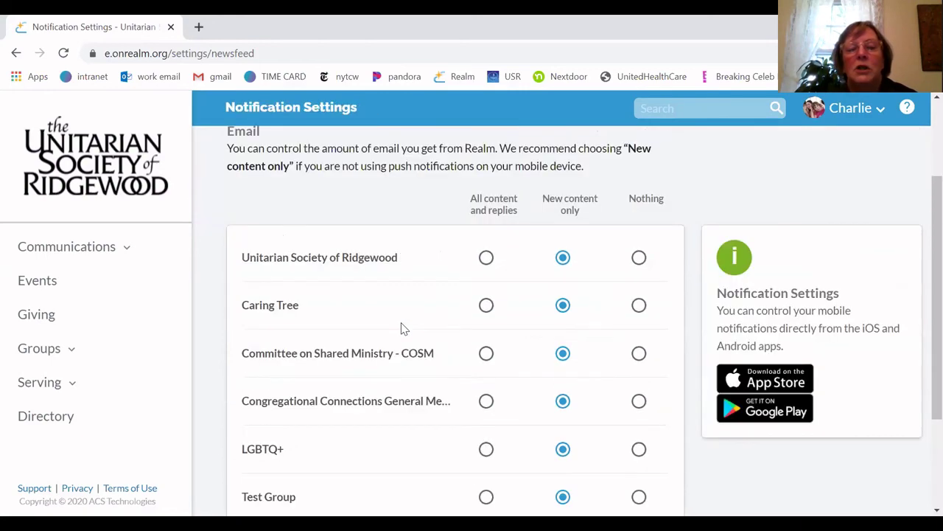
scroll(402, 328, "down", 1)
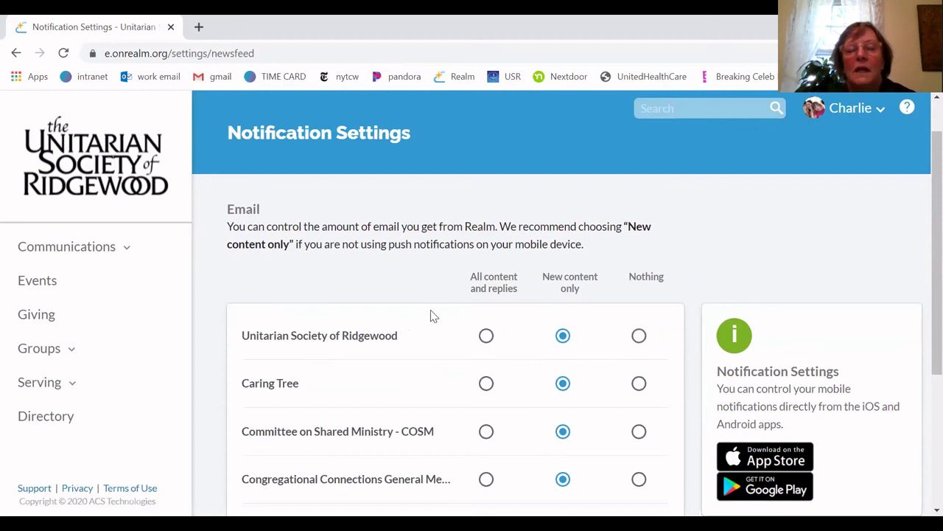
scroll(434, 315, "down", 3)
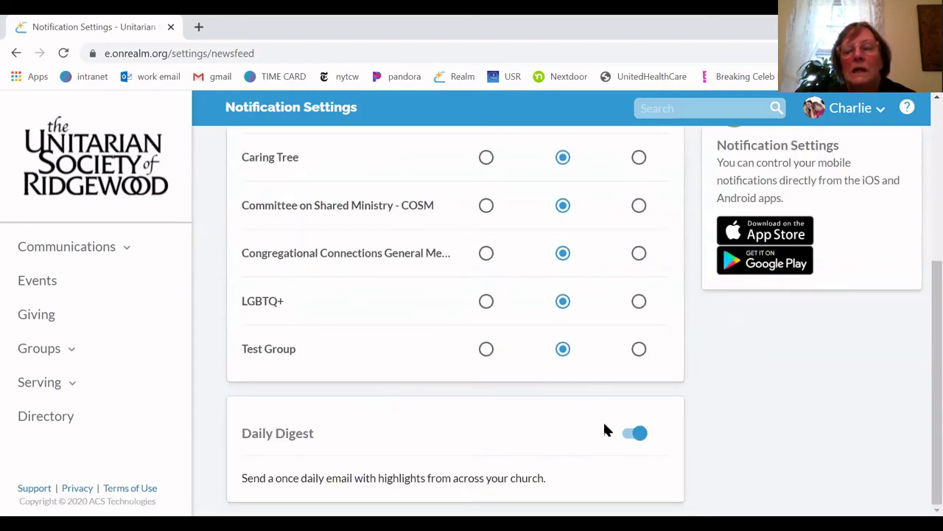
left_click(627, 436)
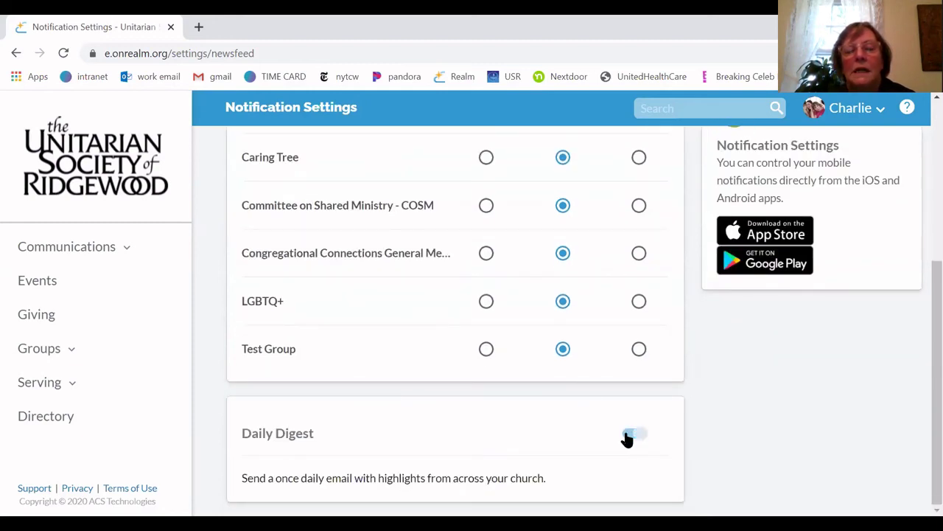
left_click(629, 437)
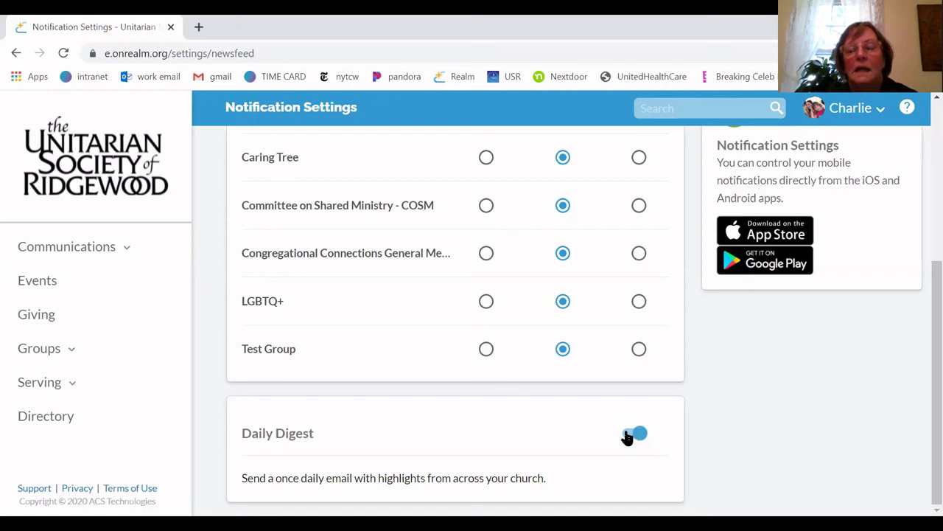
left_click(628, 435)
left_click(638, 434)
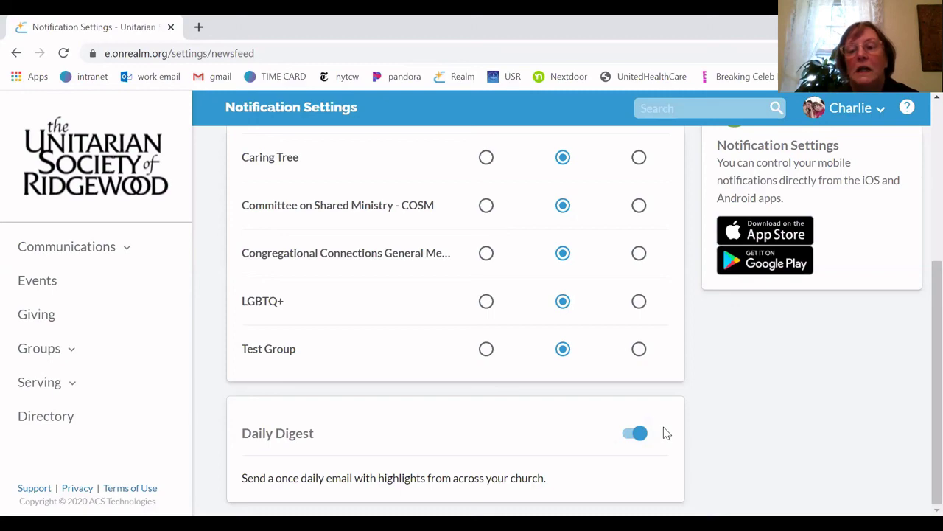
scroll(666, 430, "up", 5)
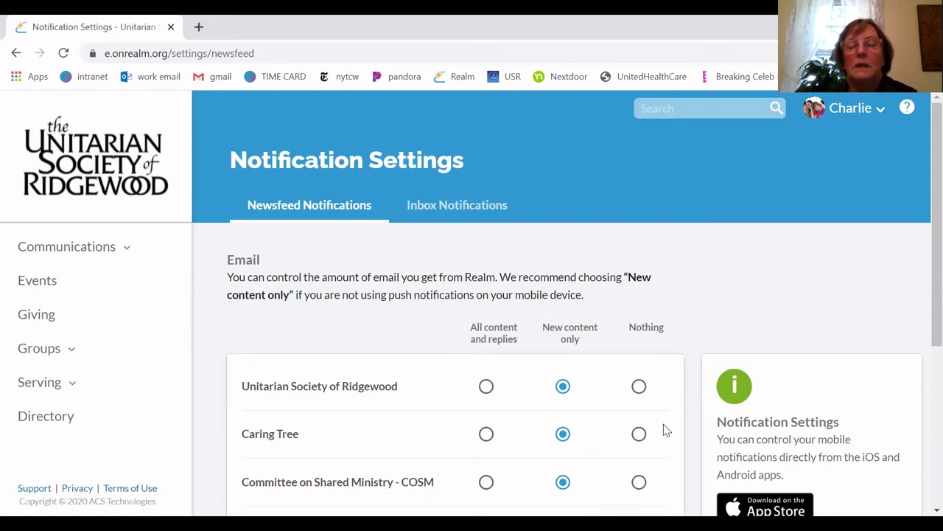
scroll(666, 430, "down", 4)
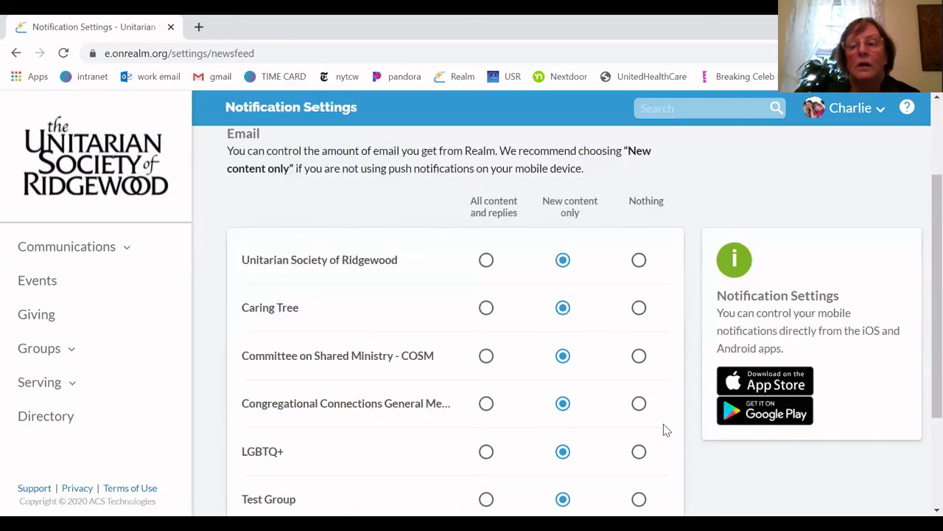
scroll(667, 431, "up", 5)
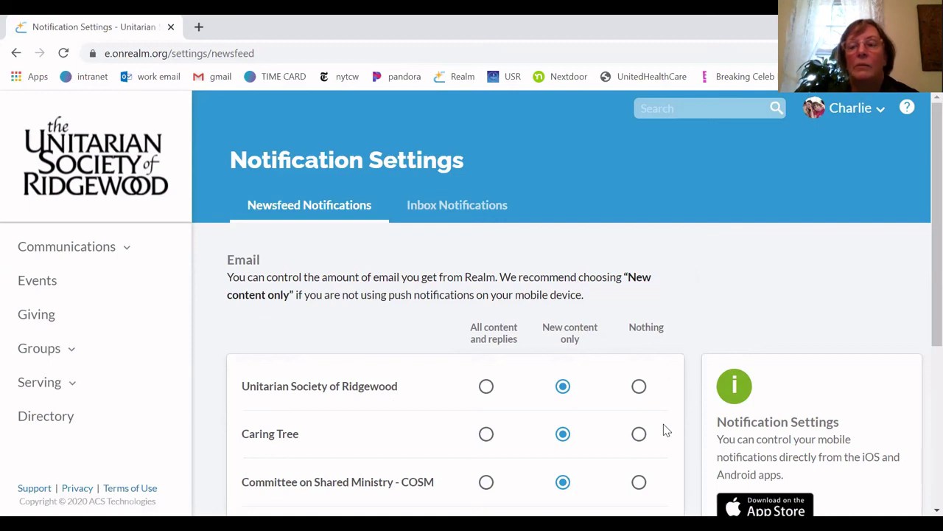
scroll(666, 431, "down", 1)
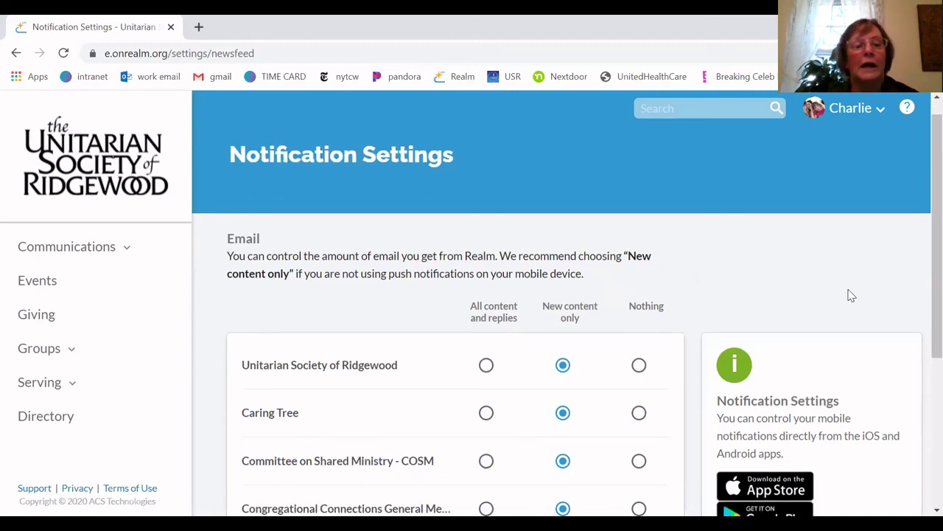
scroll(851, 296, "down", 1)
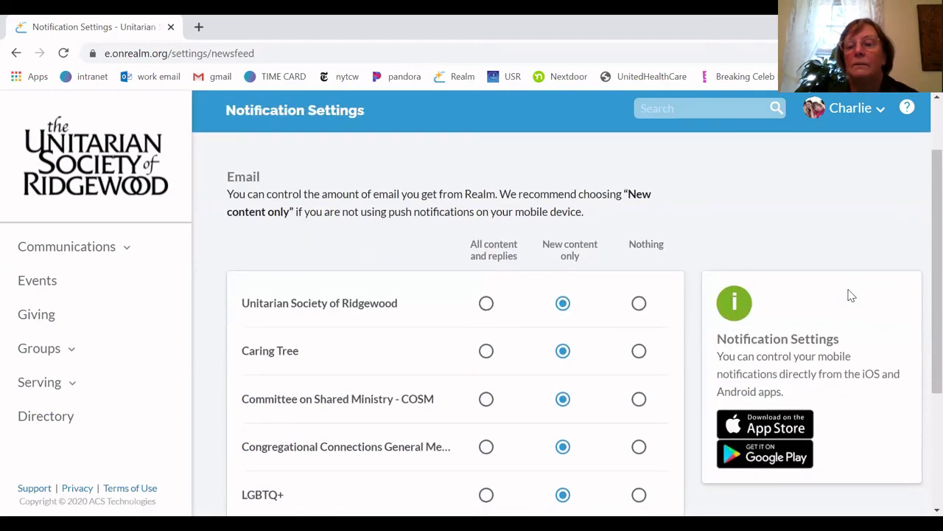
scroll(852, 295, "up", 2)
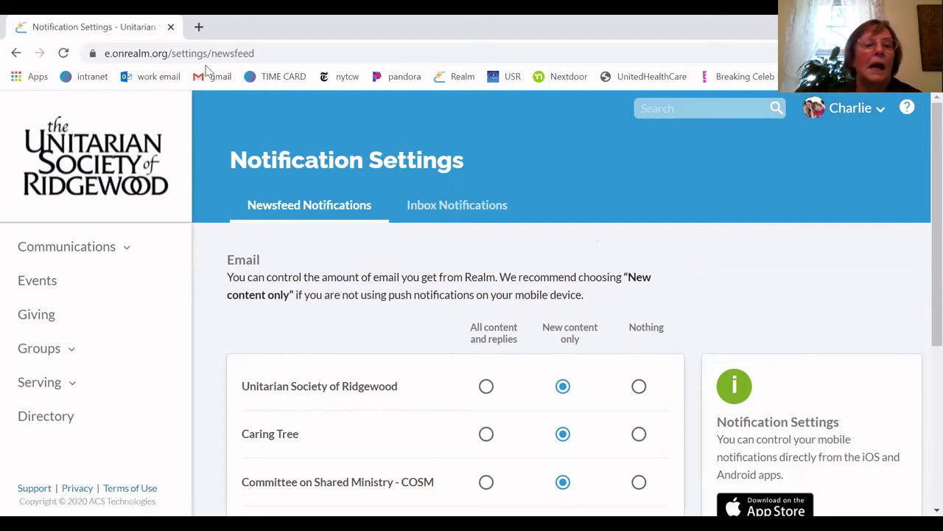
left_click(81, 158)
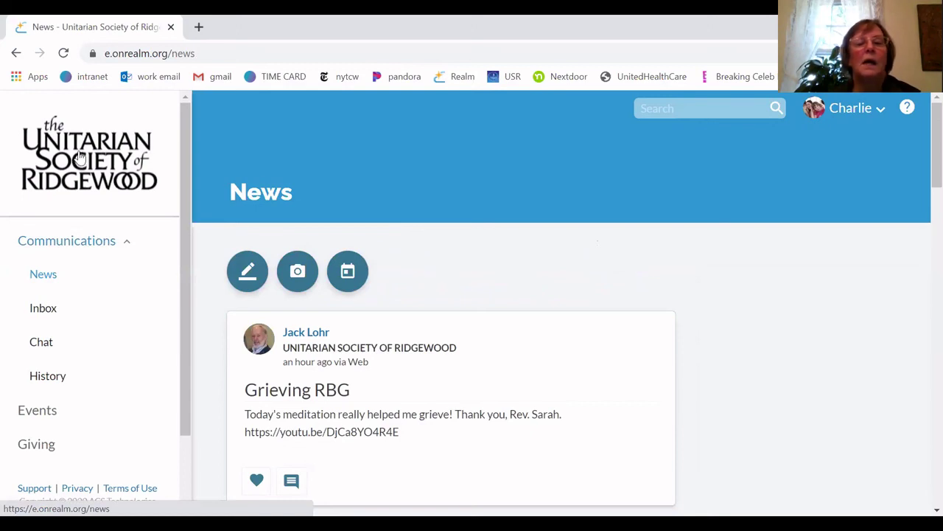
scroll(81, 159, "down", 1)
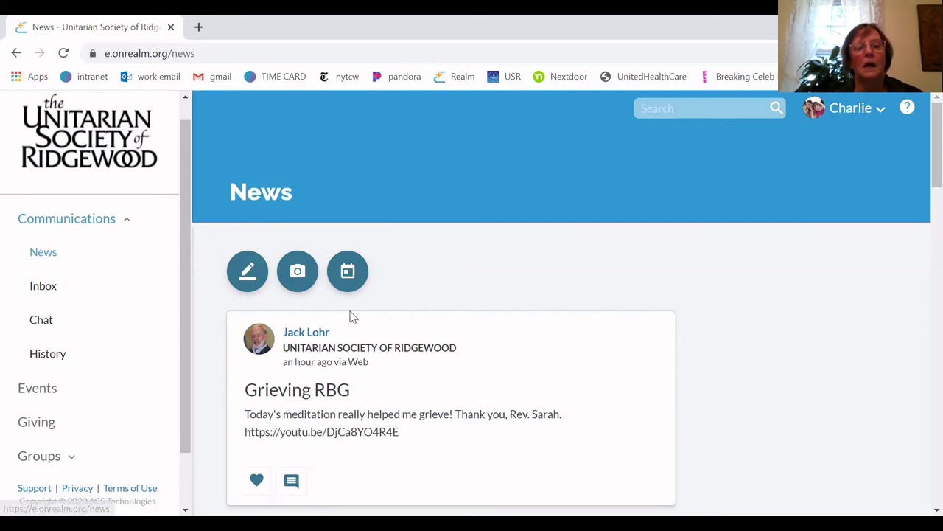
scroll(352, 316, "down", 5)
scroll(351, 315, "down", 3)
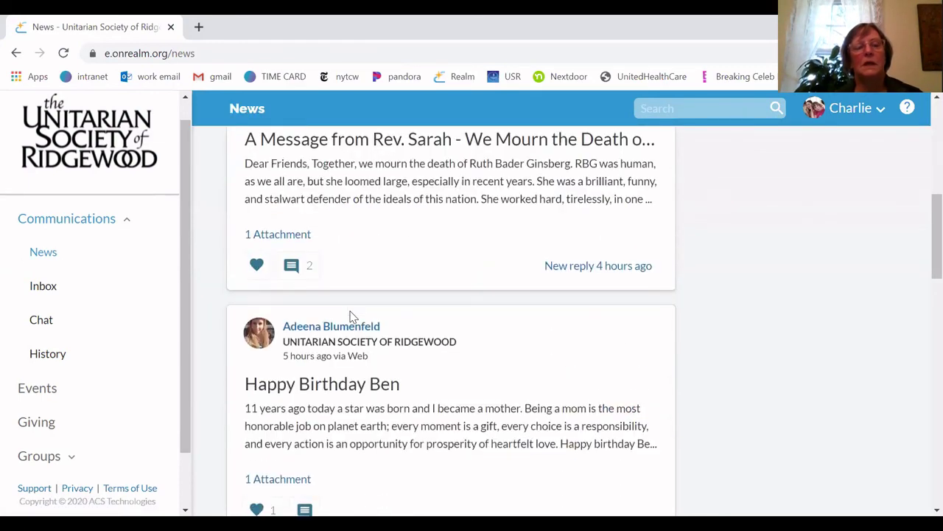
scroll(352, 317, "down", 1)
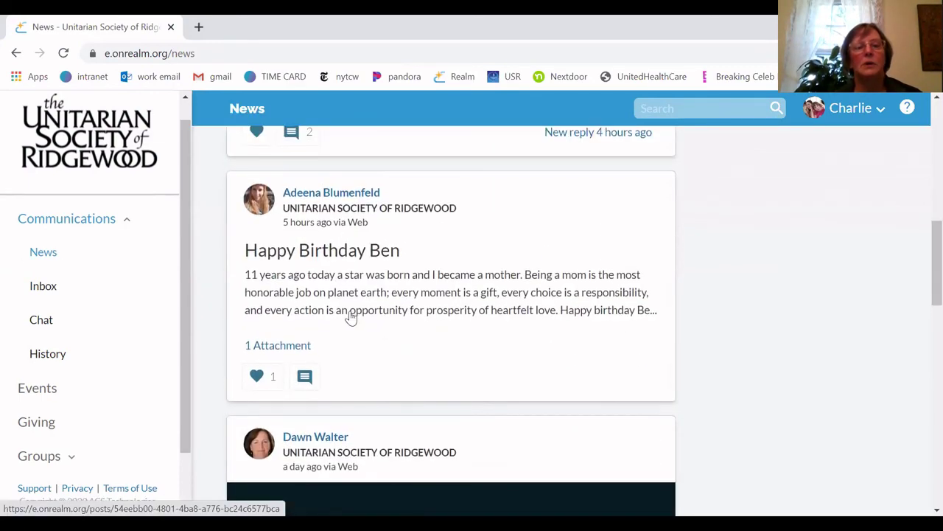
scroll(351, 317, "down", 4)
scroll(351, 317, "down", 12)
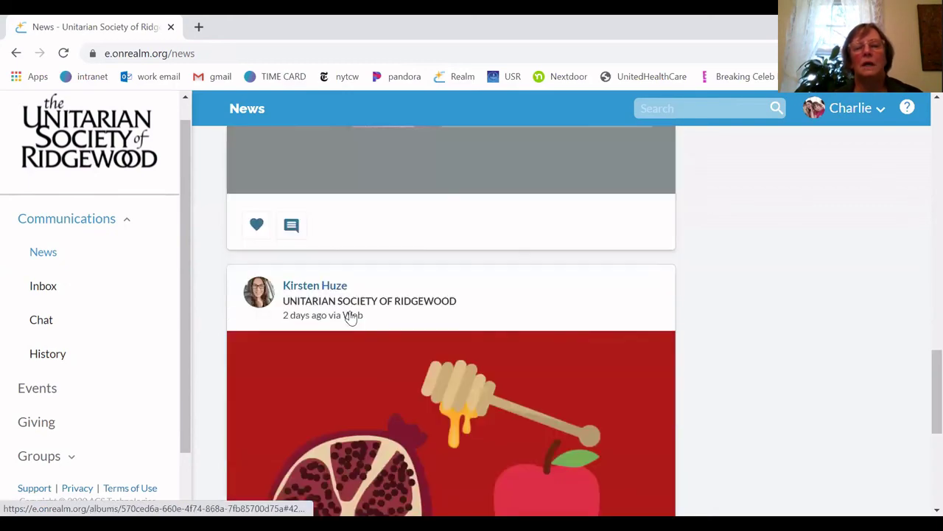
scroll(351, 317, "down", 3)
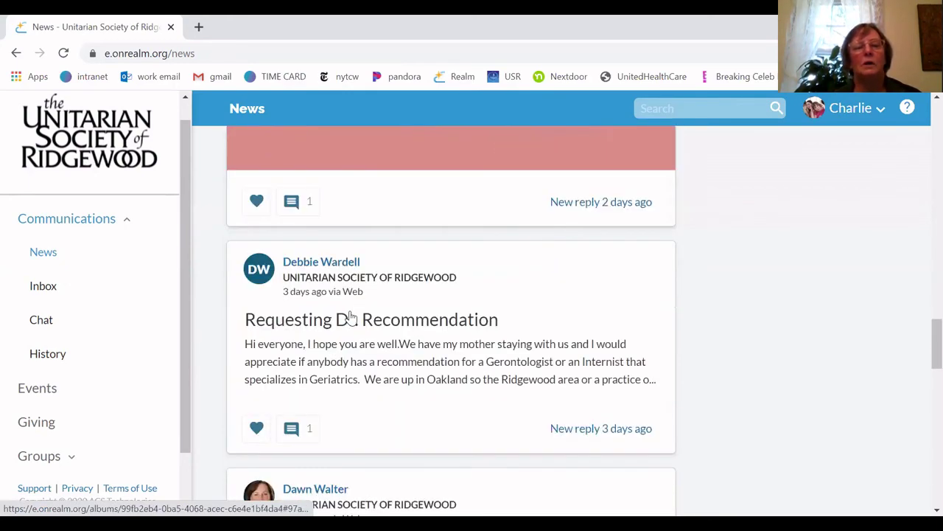
scroll(352, 317, "up", 7)
scroll(351, 317, "up", 15)
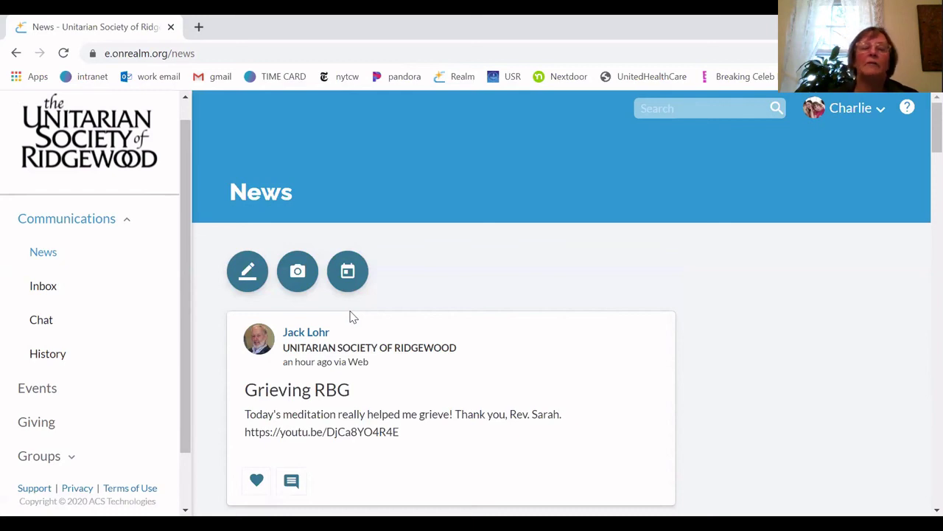
left_click(248, 271)
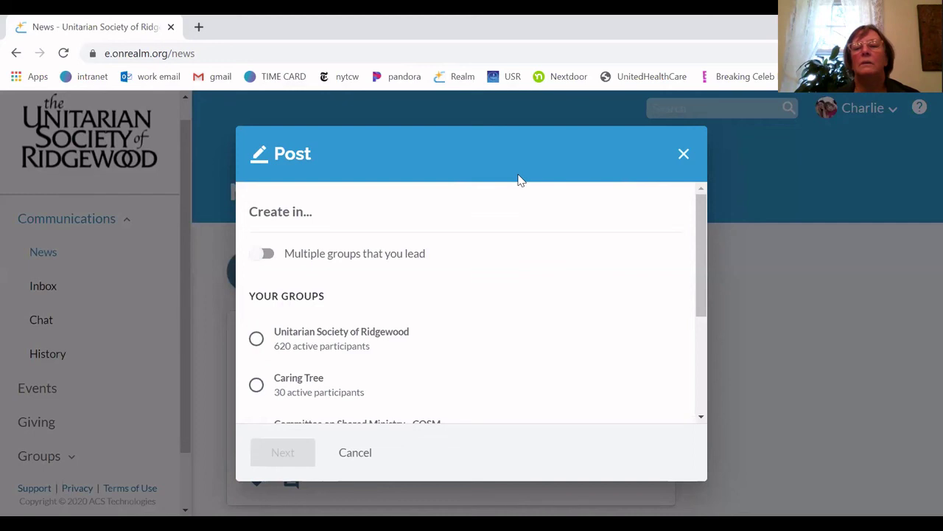
left_click(684, 153)
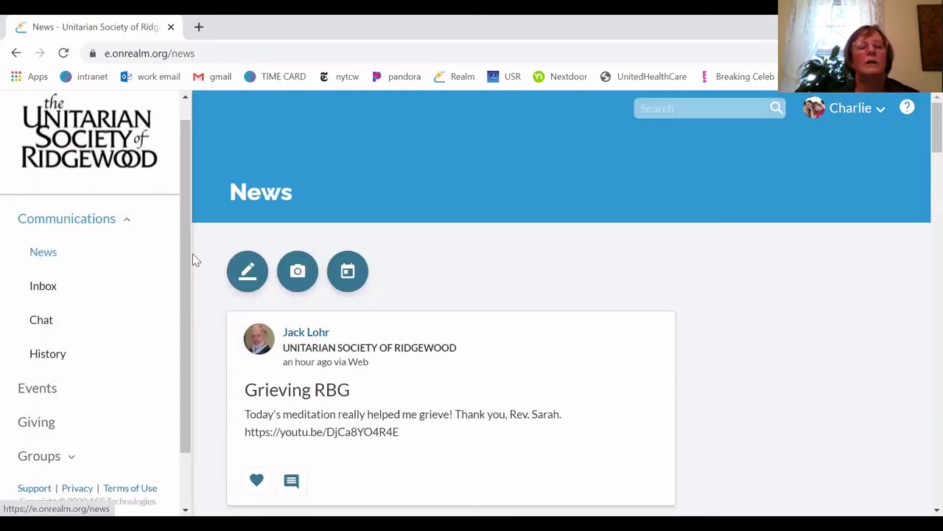
left_click(125, 221)
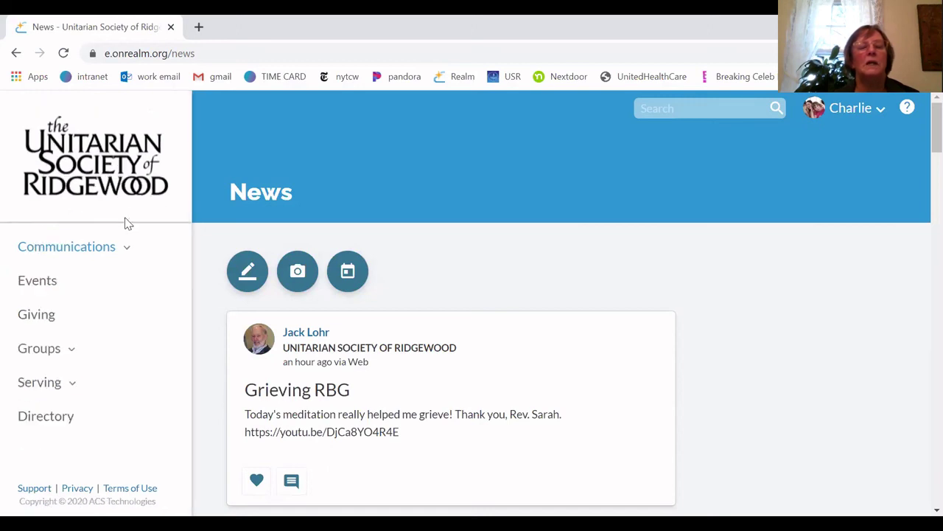
left_click(65, 249)
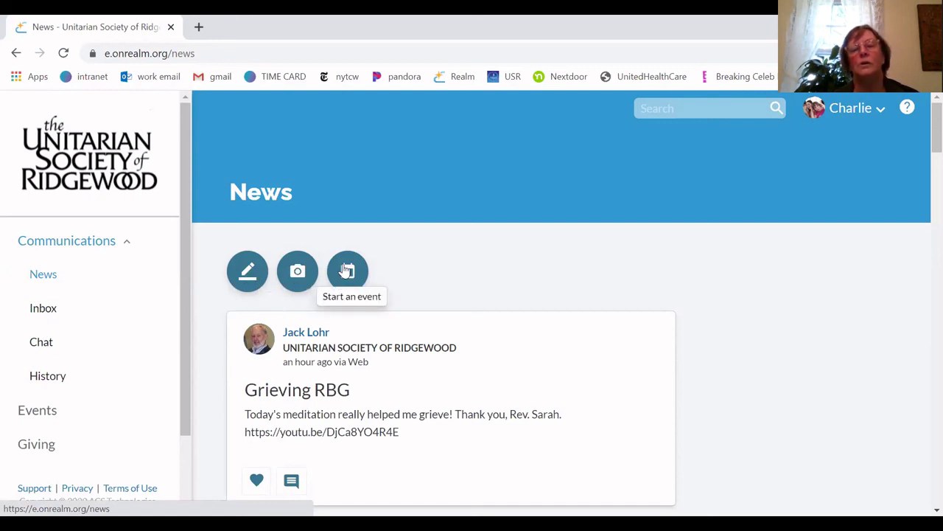
Start a news post addressed to Unitarian Society of Ridgewood (620 people) and continue to the composer
left_click(241, 271)
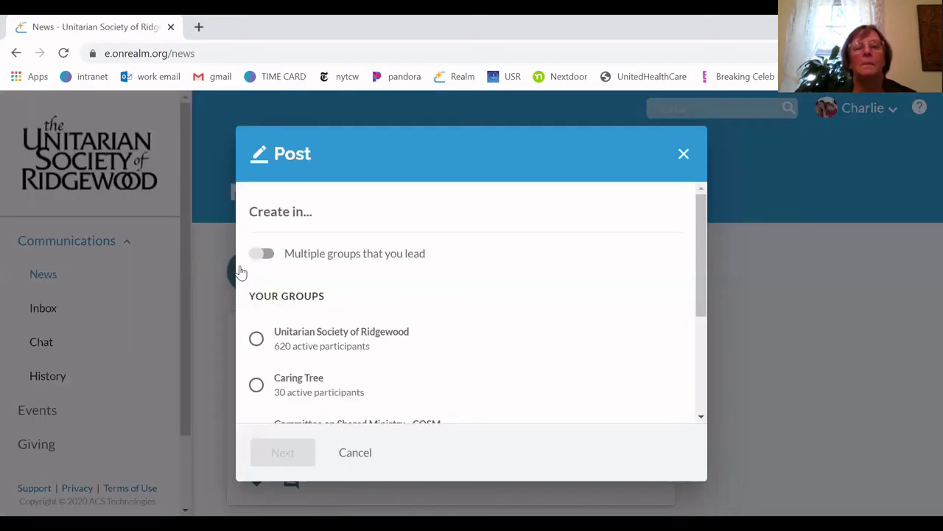
scroll(466, 285, "down", 1)
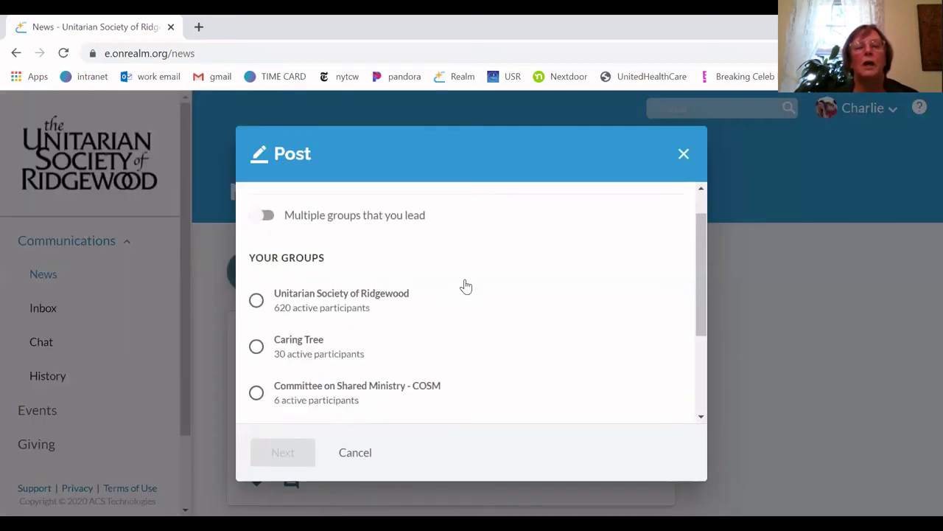
scroll(465, 285, "up", 1)
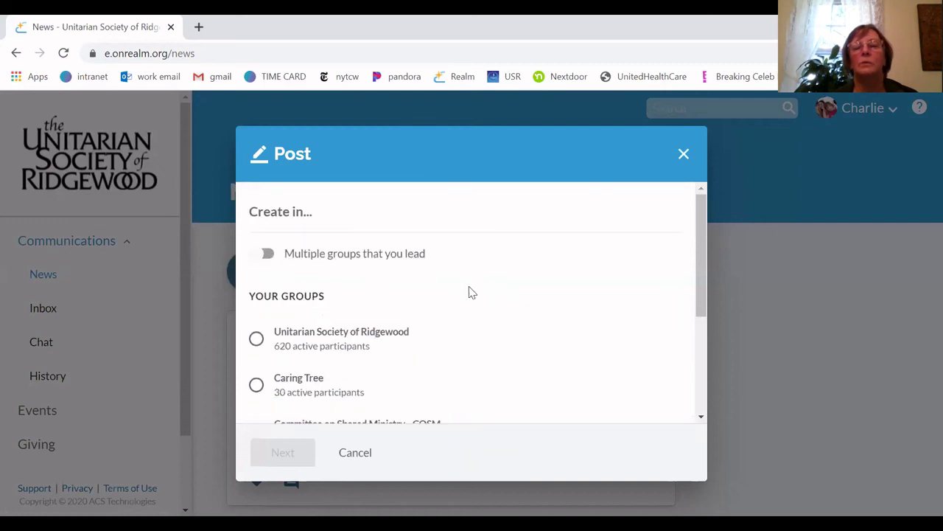
scroll(467, 290, "down", 1)
scroll(470, 292, "down", 2)
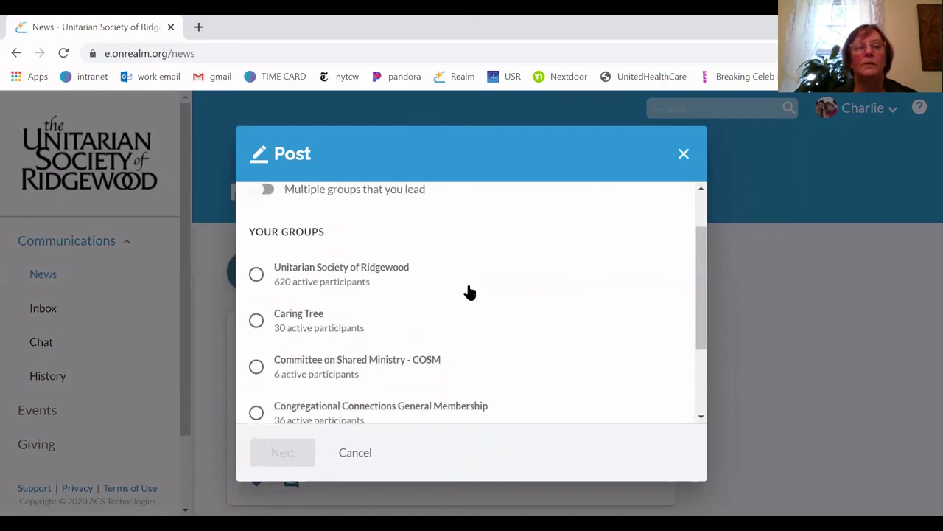
scroll(469, 293, "down", 1)
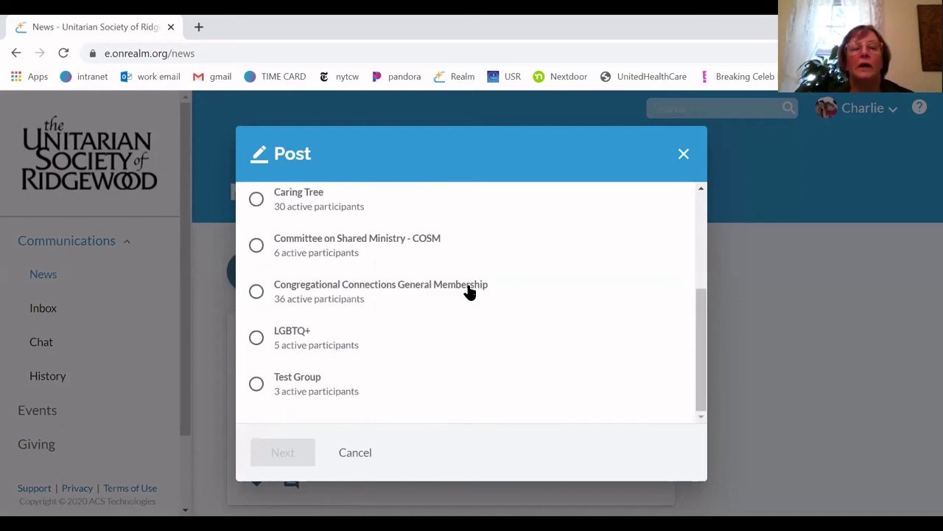
scroll(469, 292, "up", 2)
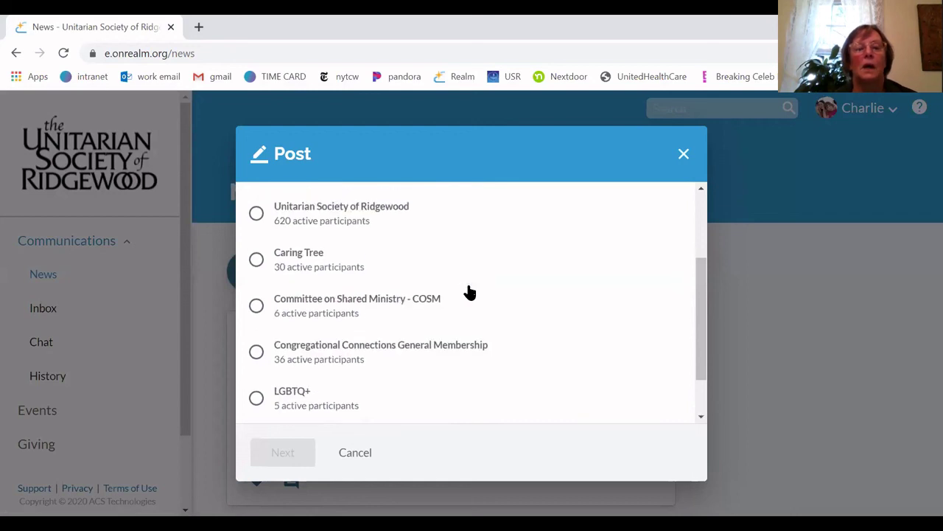
scroll(469, 293, "down", 2)
scroll(469, 293, "up", 2)
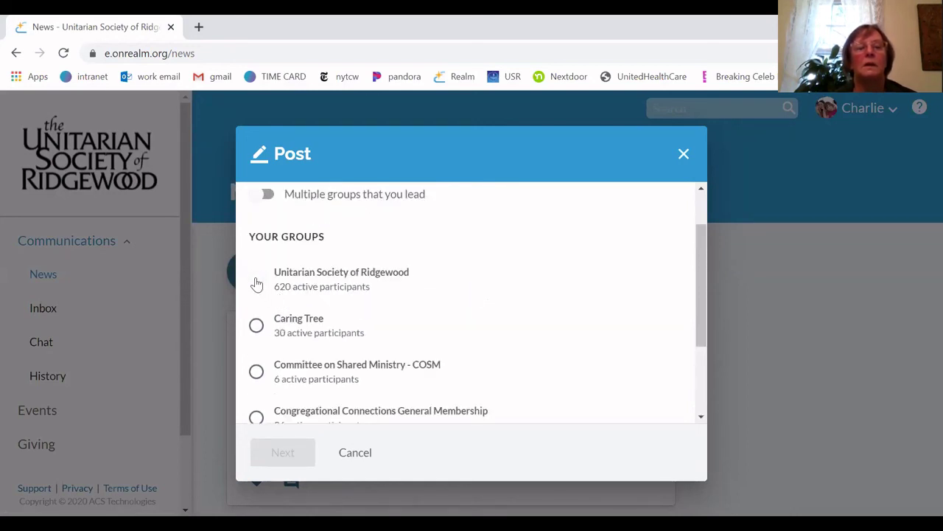
left_click(257, 283)
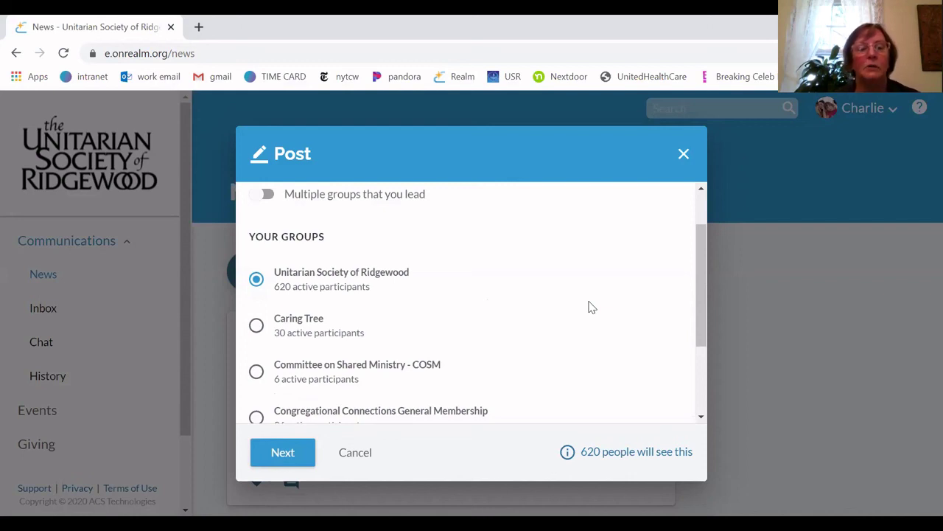
left_click(282, 452)
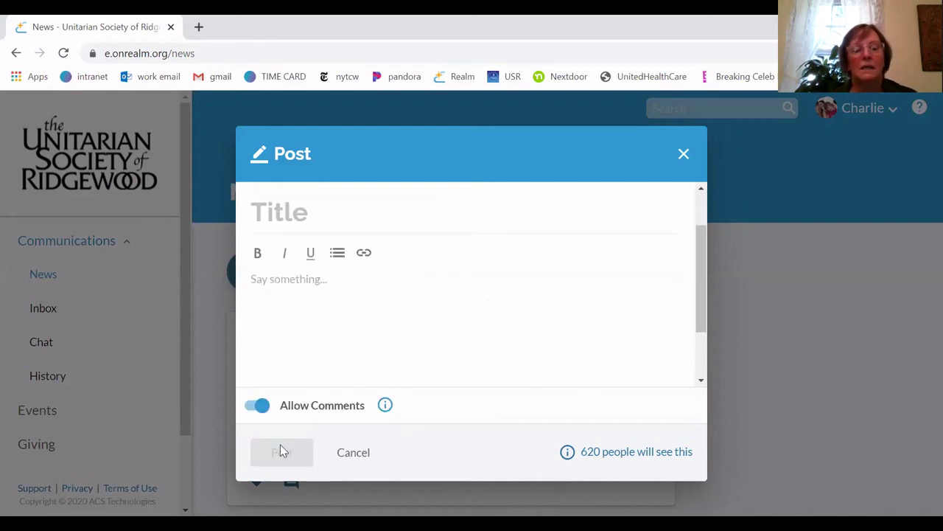
Write a post titled 'Test News' with body 'Hi everyone', then cancel it unposted
left_click(343, 213)
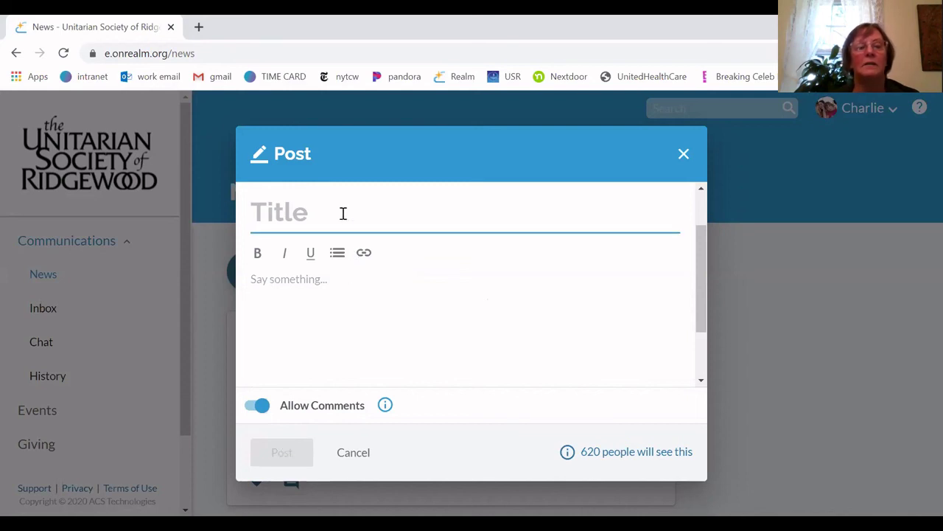
left_click(277, 211)
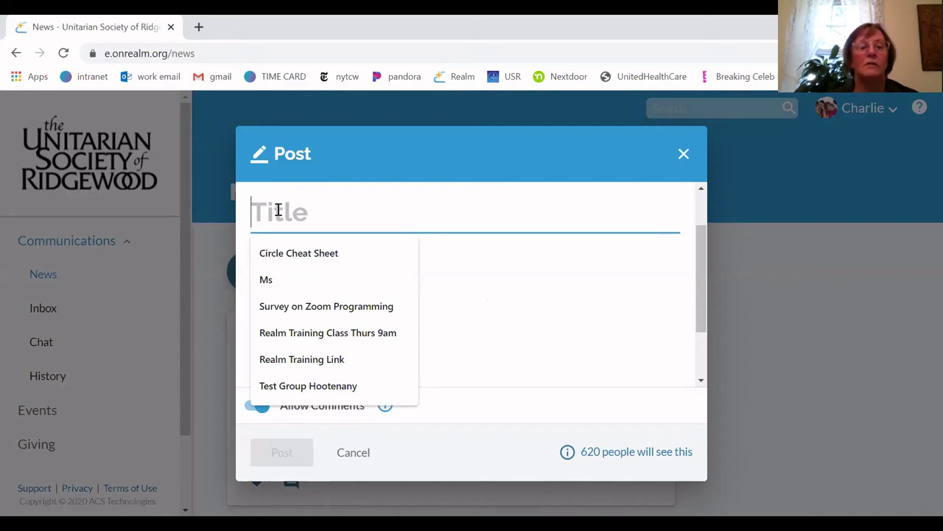
left_click(505, 303)
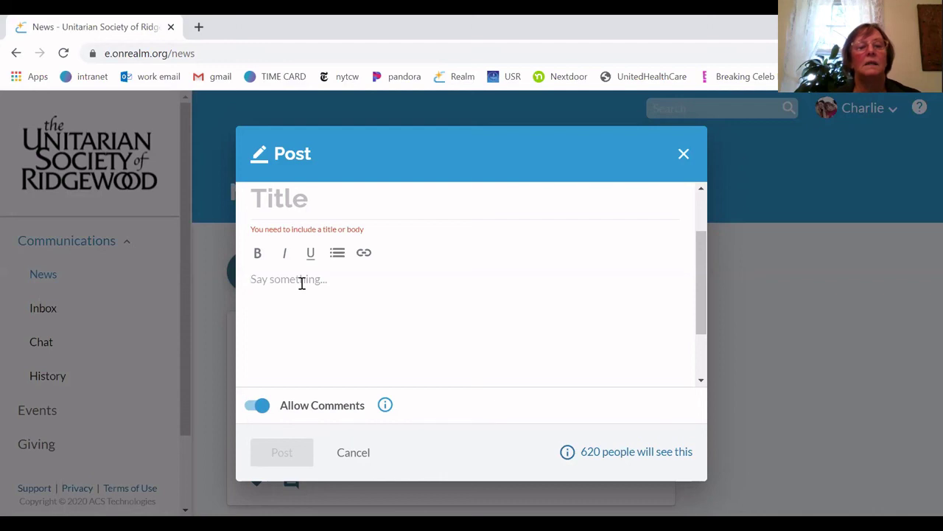
left_click(281, 193)
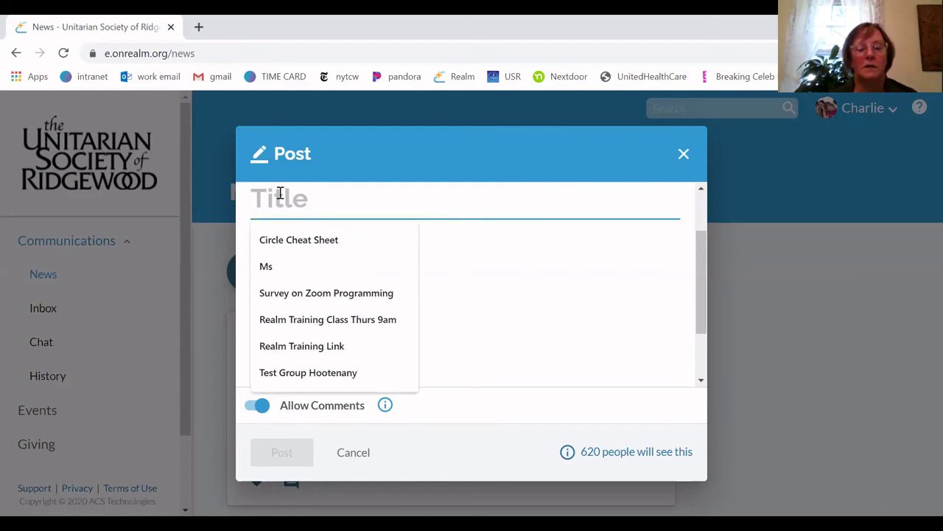
type("Test ")
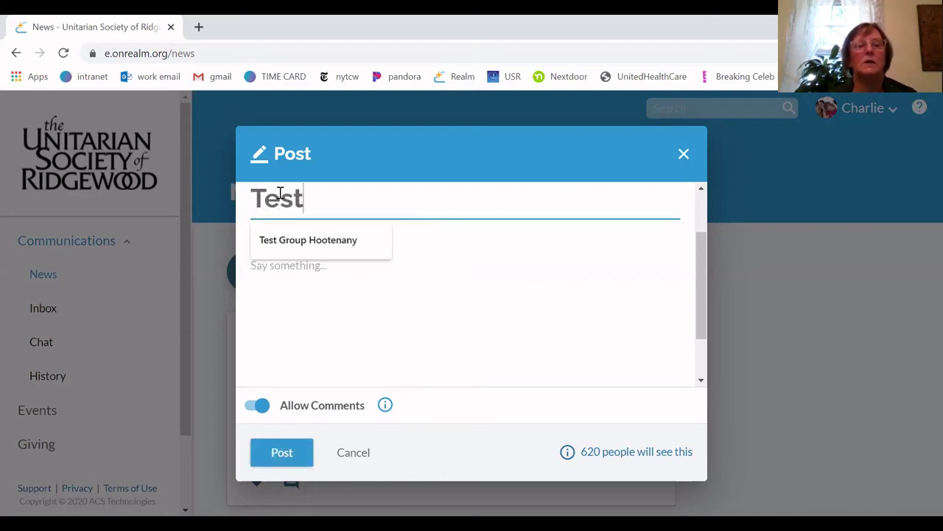
type("News")
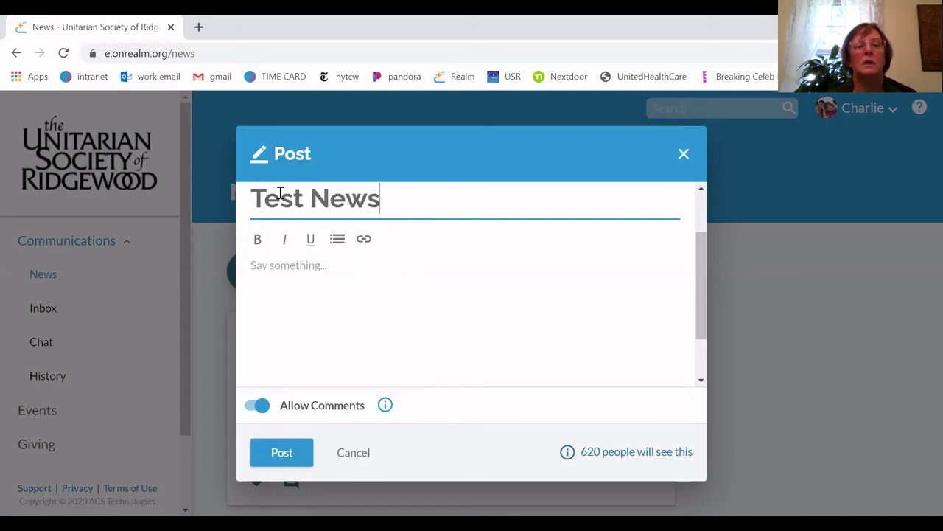
key("Tab")
type("Hi ev")
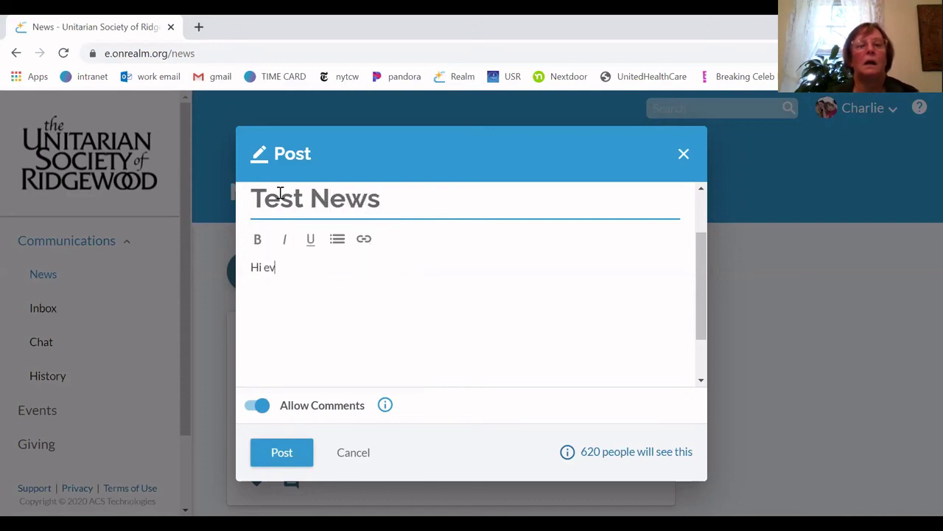
type("eryone")
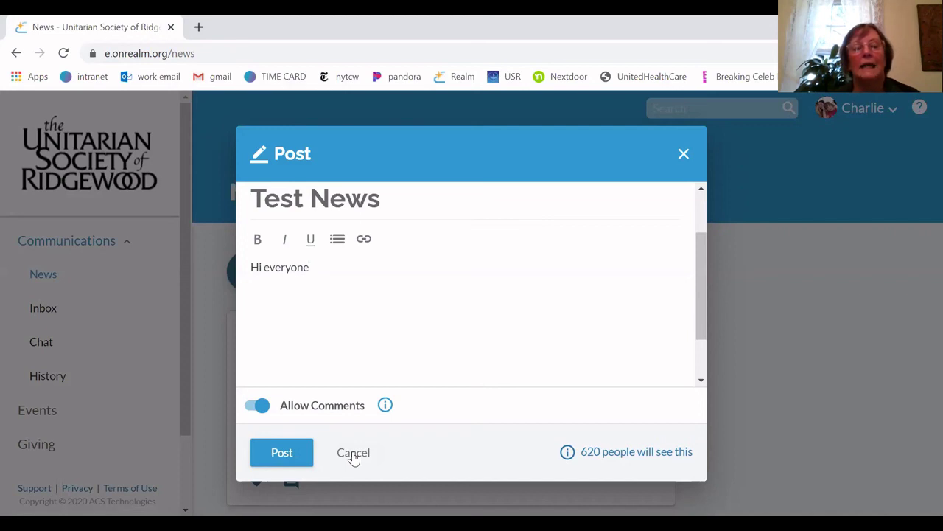
left_click(353, 453)
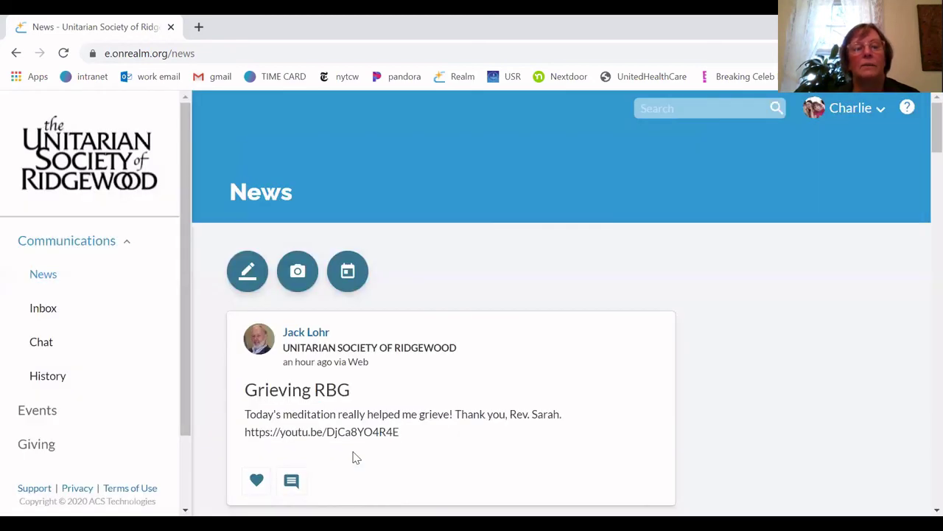
Start a post addressed to Test Group, then close it without publishing
left_click(246, 273)
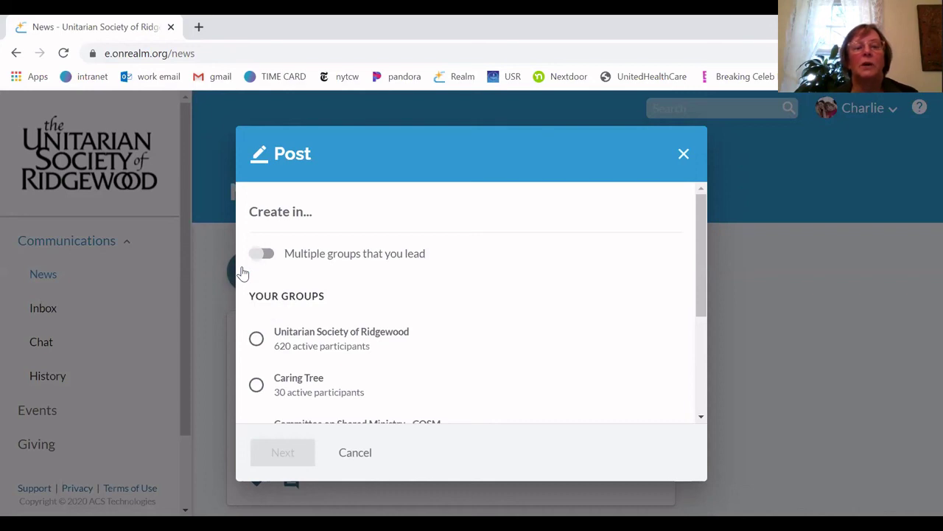
scroll(463, 341, "down", 1)
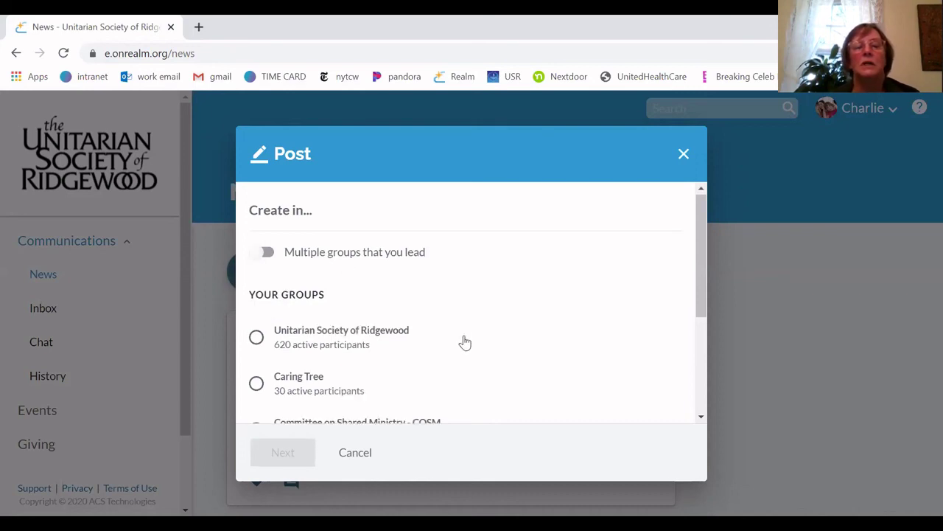
scroll(464, 341, "down", 4)
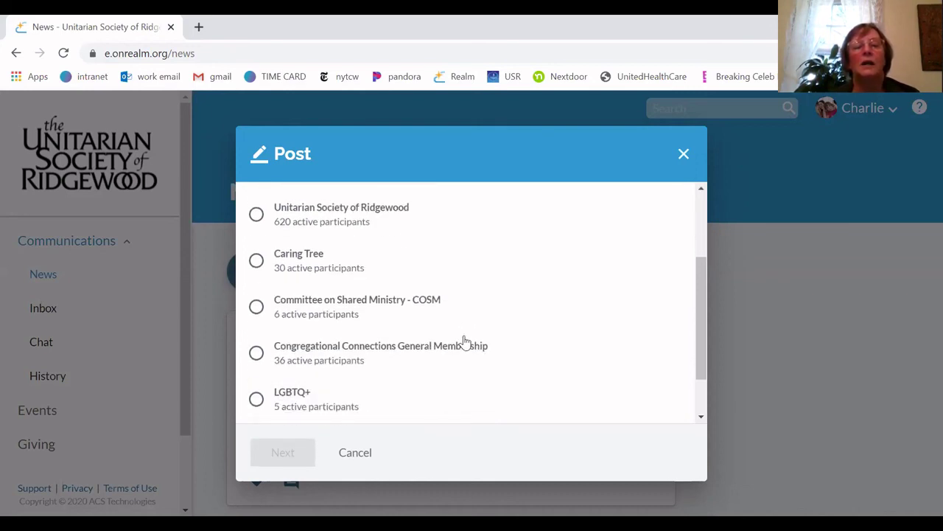
scroll(465, 341, "down", 1)
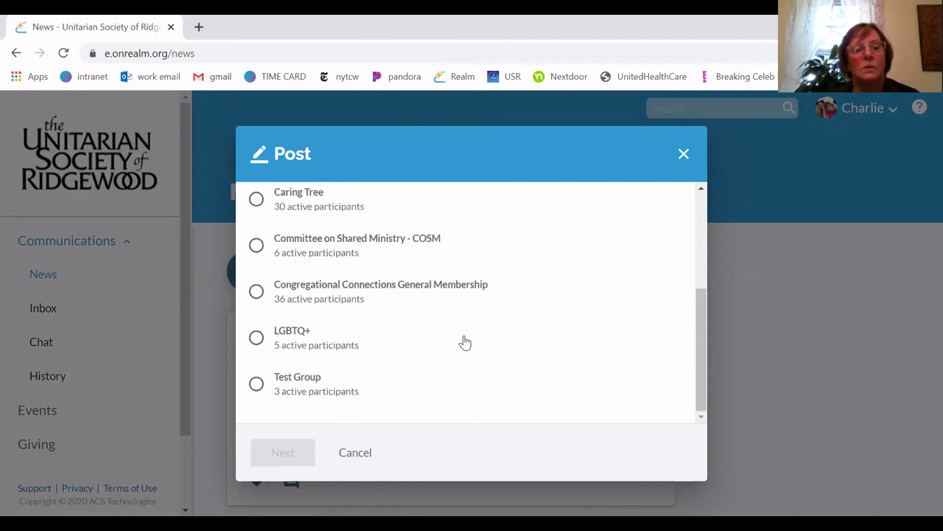
left_click(253, 391)
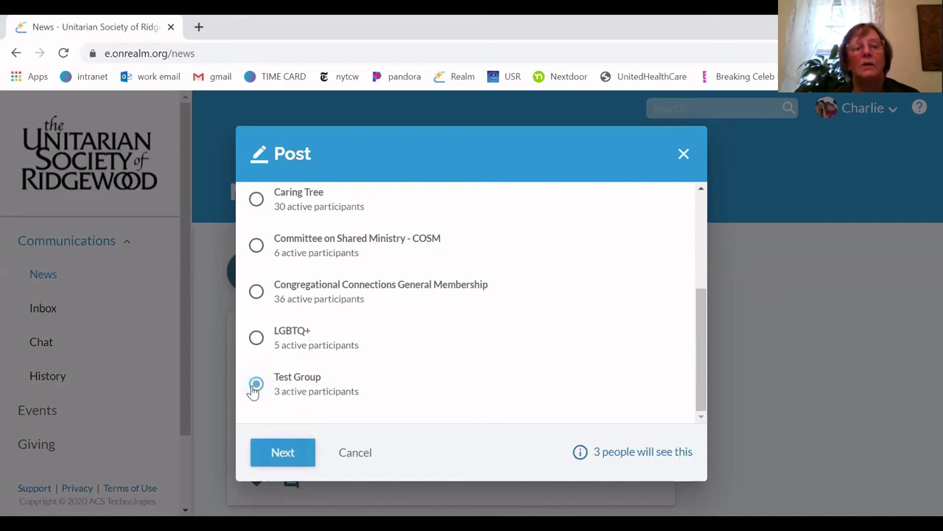
left_click(282, 453)
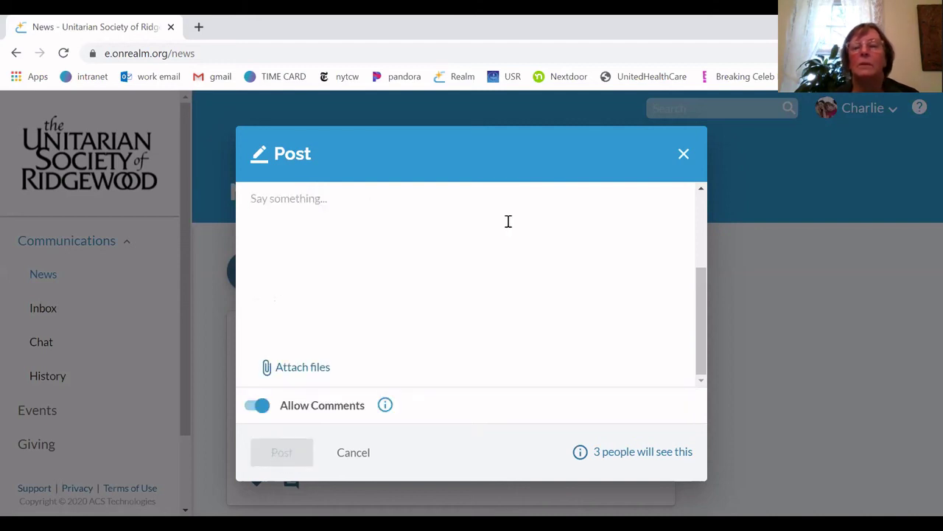
left_click(683, 154)
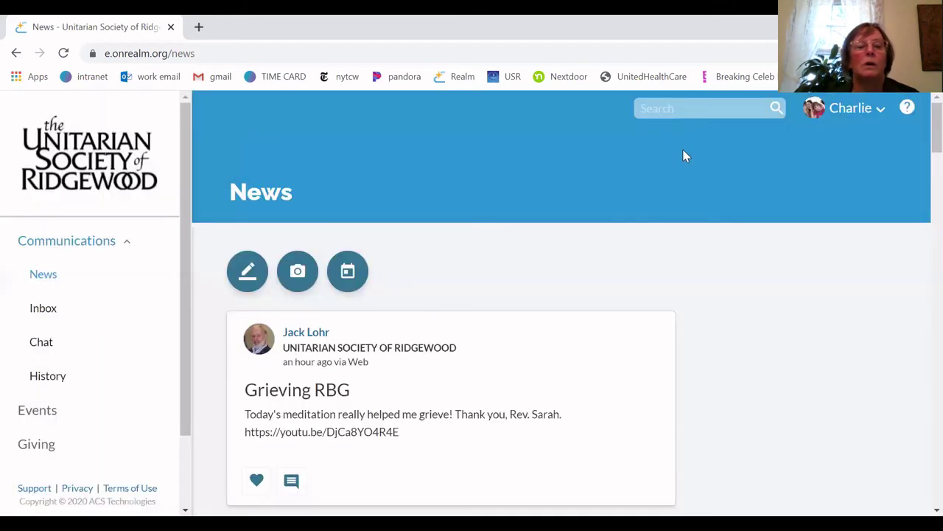
Start another post for the 5-person LGBTQ+ group, then cancel it and return to News
left_click(256, 266)
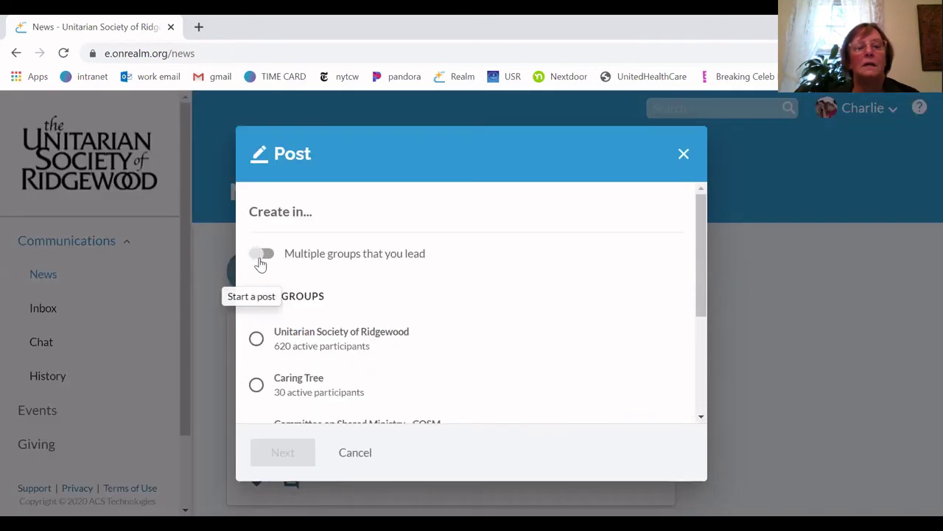
scroll(420, 345, "down", 2)
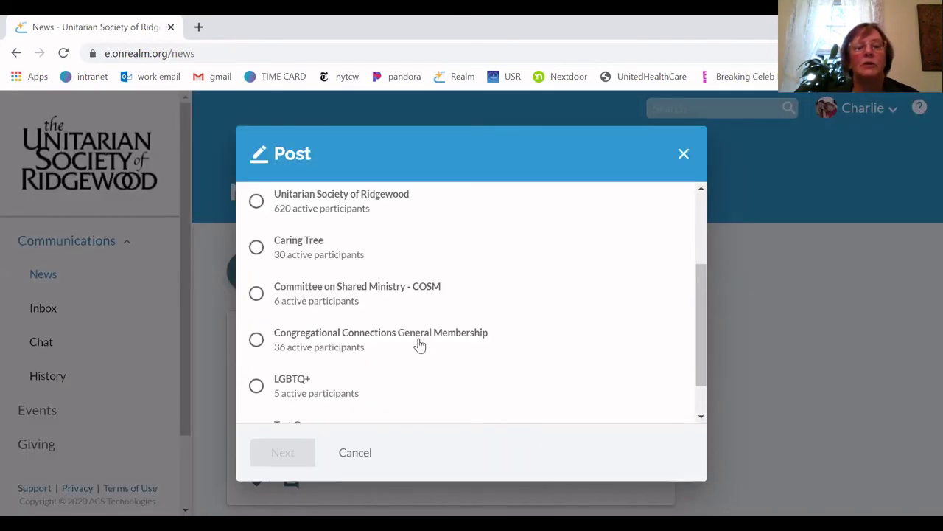
scroll(420, 345, "down", 1)
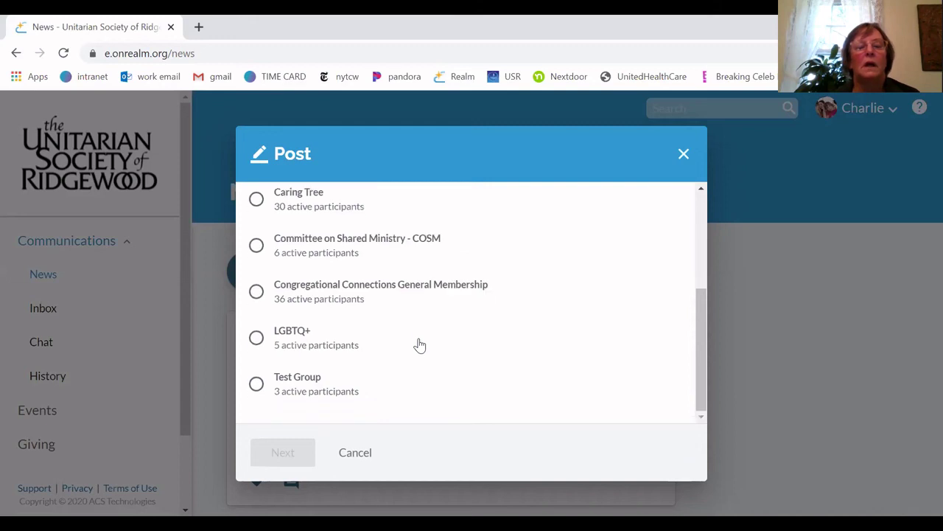
left_click(257, 339)
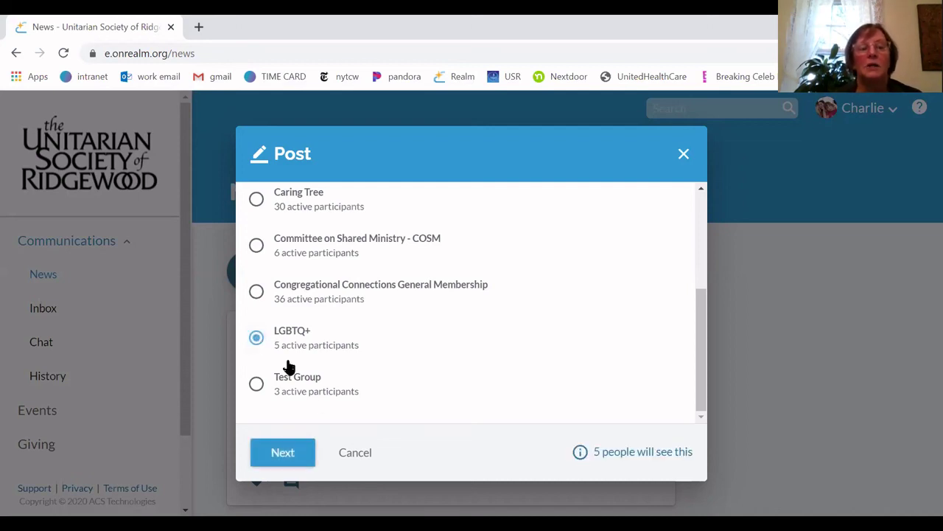
left_click(359, 454)
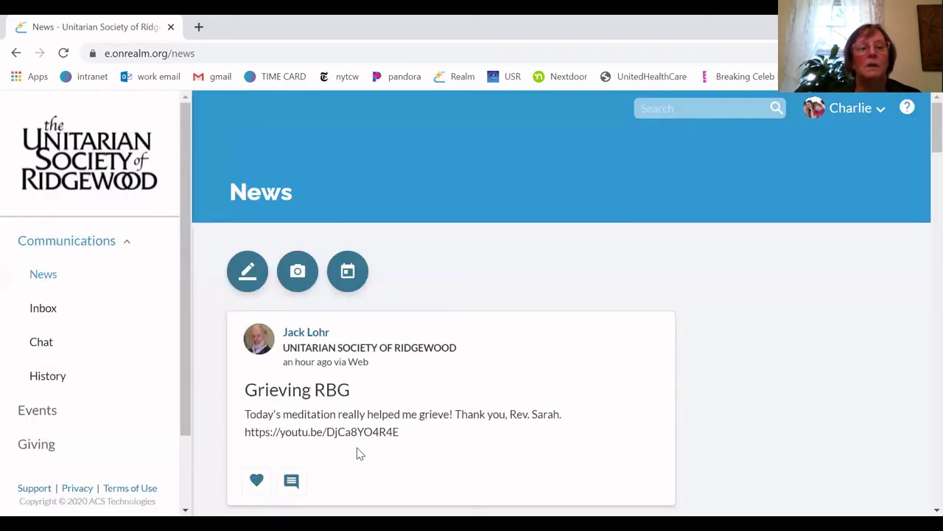
scroll(359, 453, "down", 2)
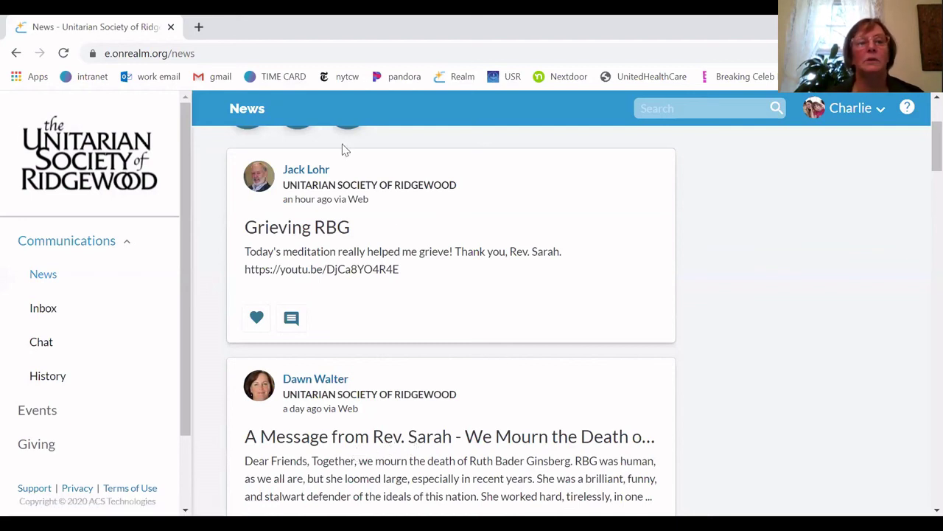
scroll(343, 149, "up", 2)
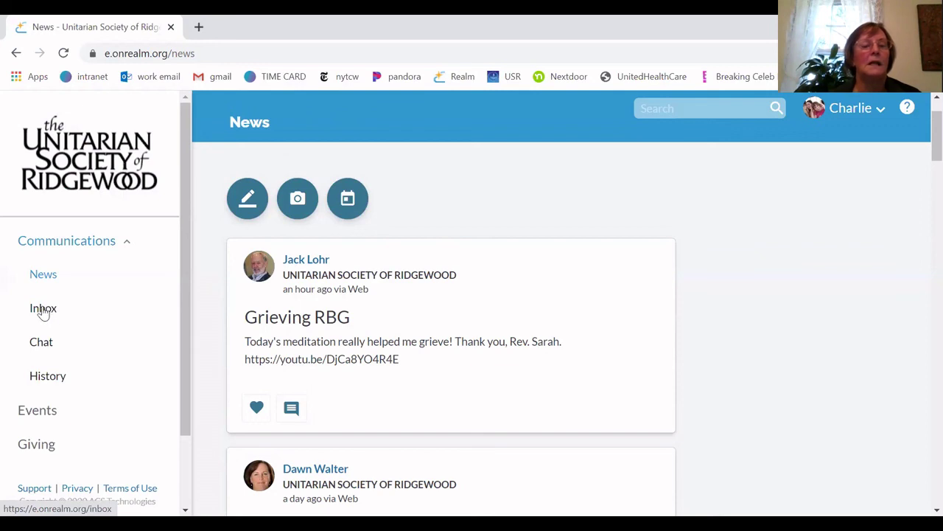
Compose a new Inbox message to Committee on Shared Ministry - COSM and show its 5 email recipients
left_click(42, 311)
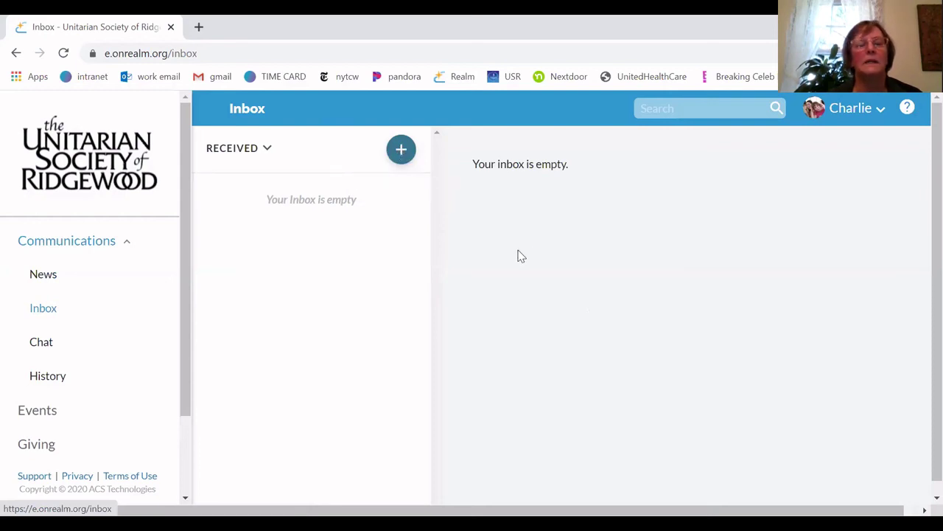
left_click(401, 151)
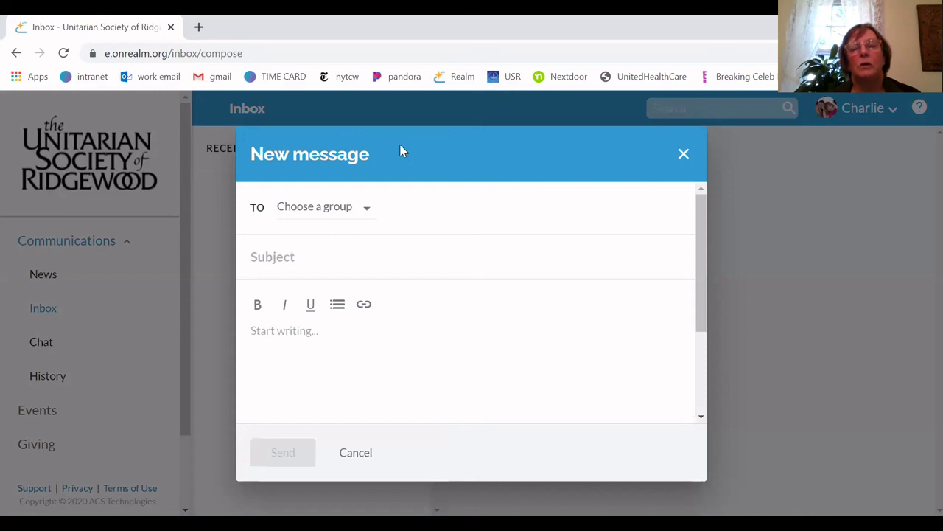
left_click(368, 211)
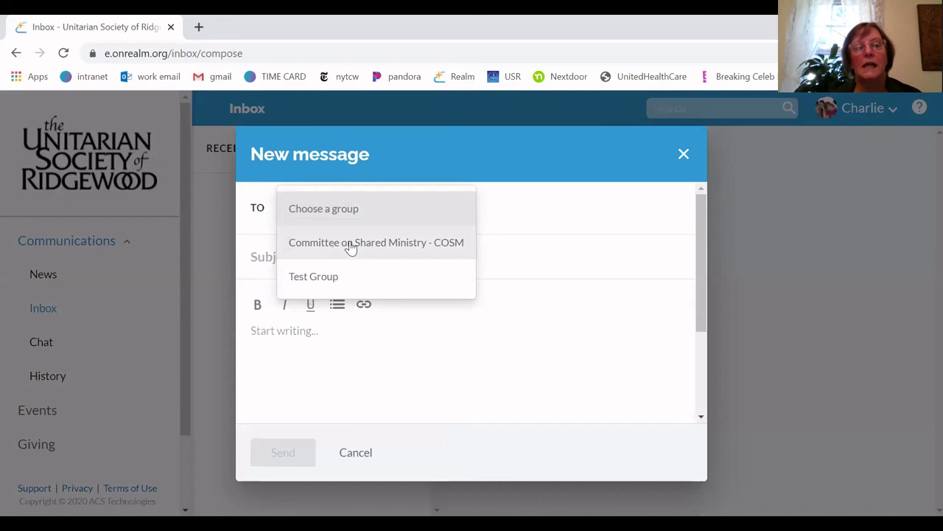
left_click(352, 249)
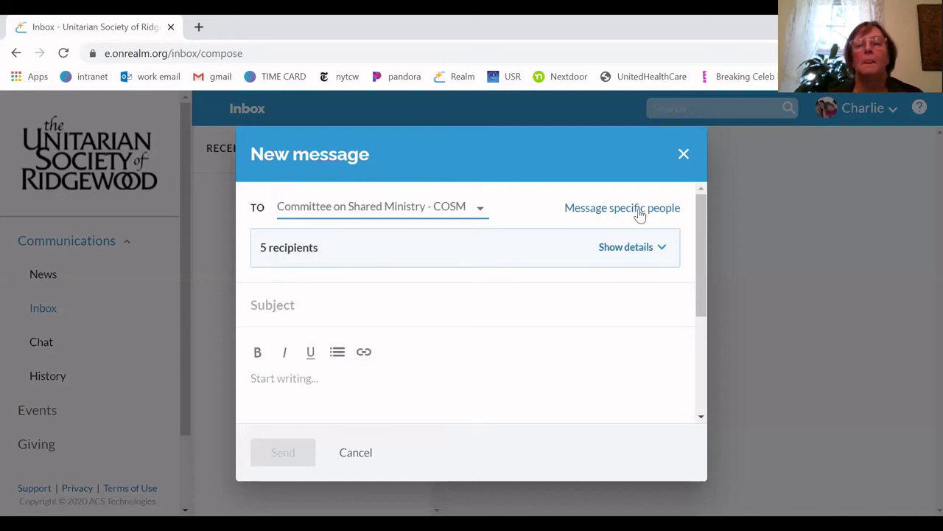
left_click(663, 252)
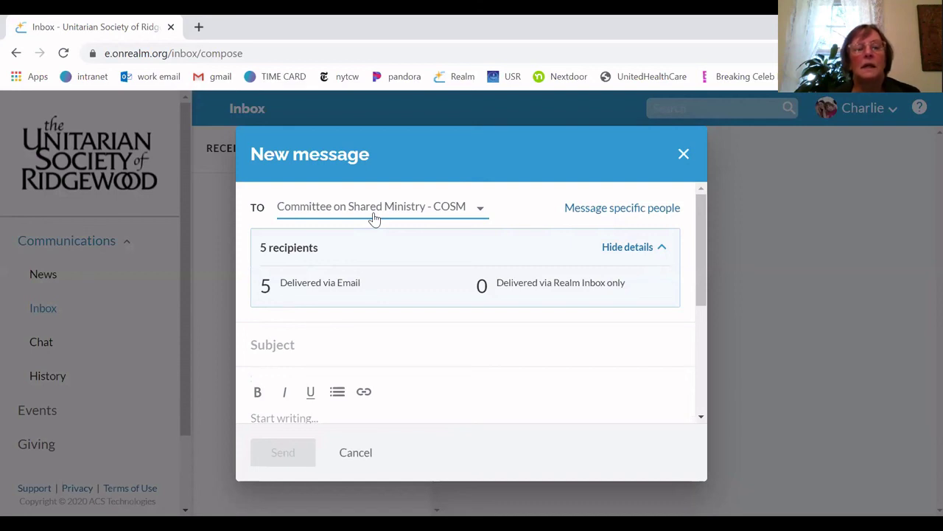
left_click(481, 211)
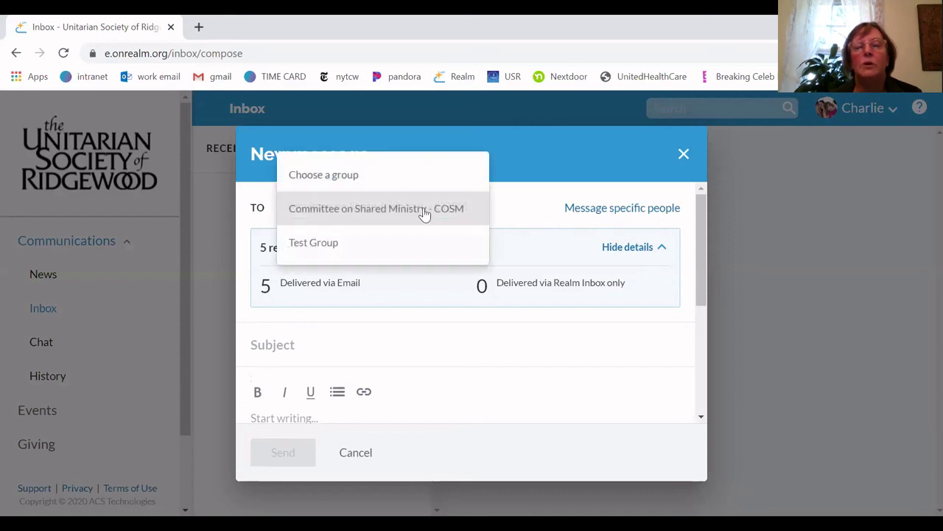
left_click(396, 210)
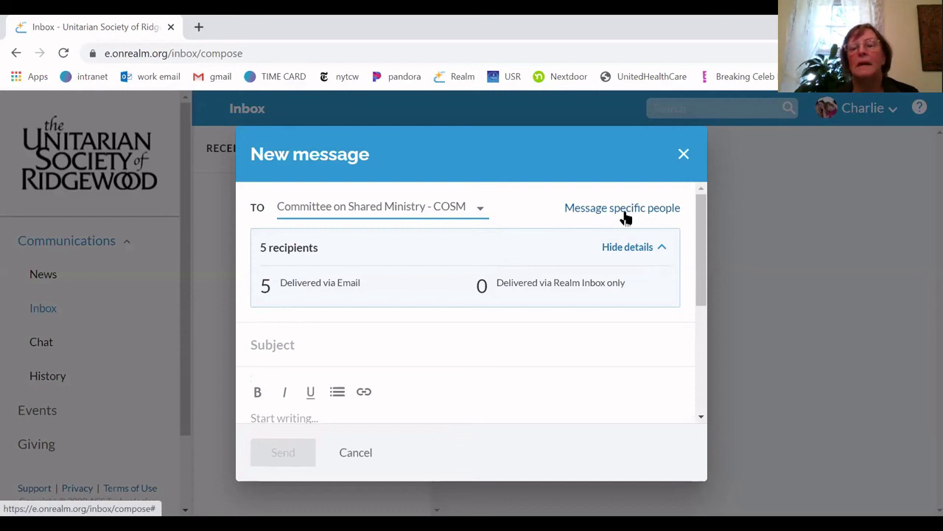
Switch to messaging the six committee members individually, then discard the unsent message
left_click(644, 212)
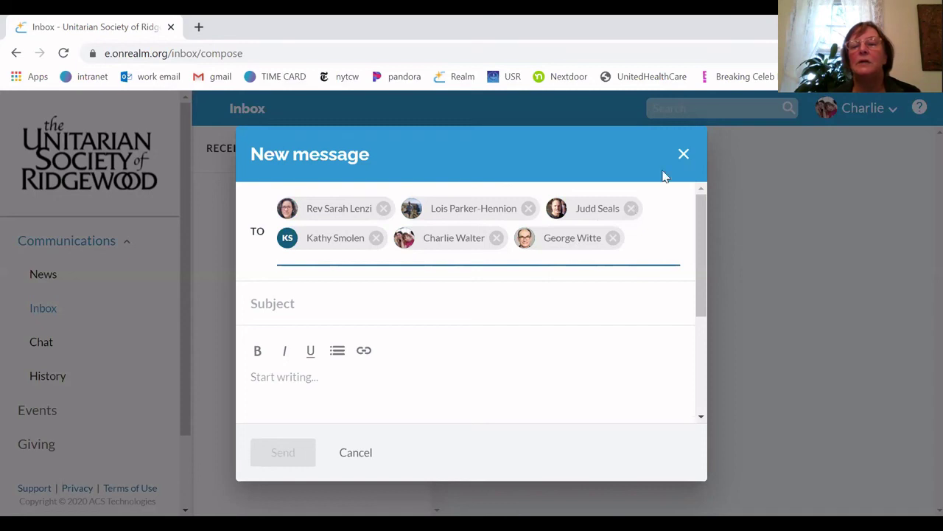
left_click(684, 153)
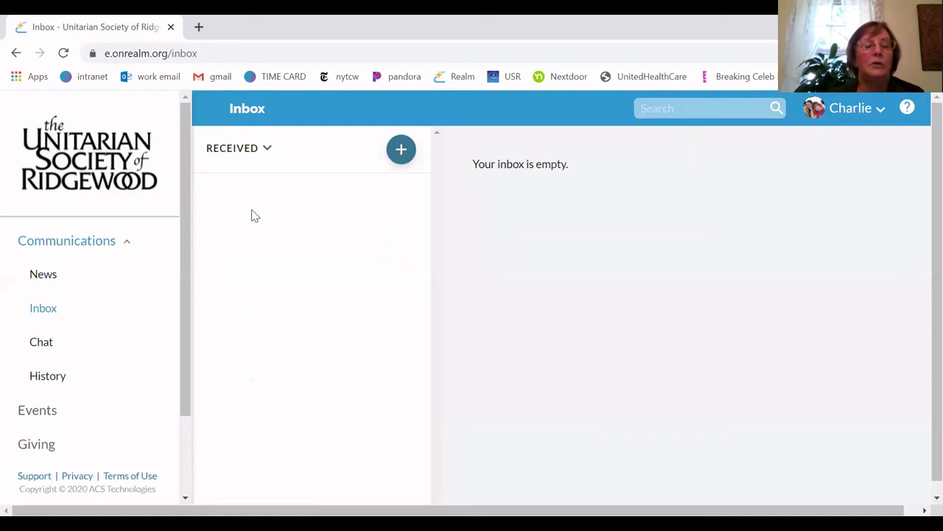
Browse the Test Group, Congregational Connections and Caring Tree chats, ending on Unitarian Society of Ridgewood
left_click(42, 346)
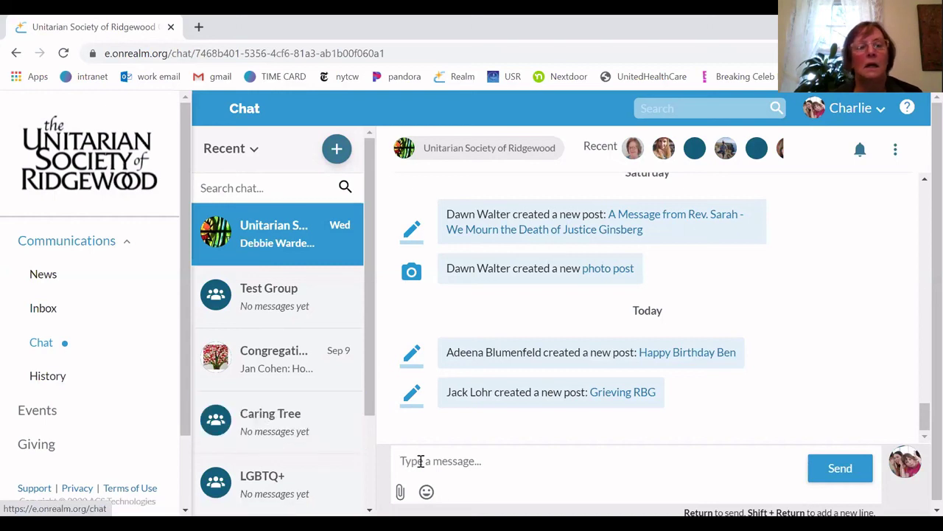
left_click(280, 300)
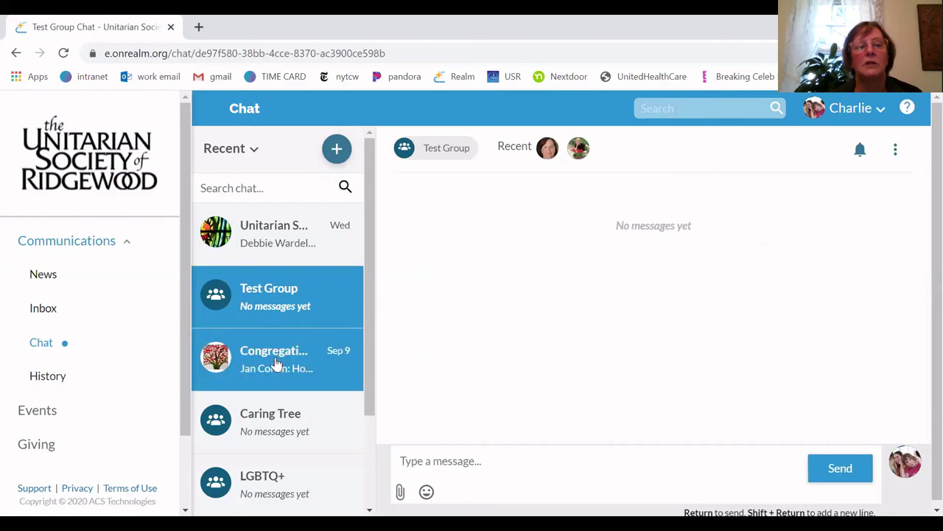
left_click(278, 364)
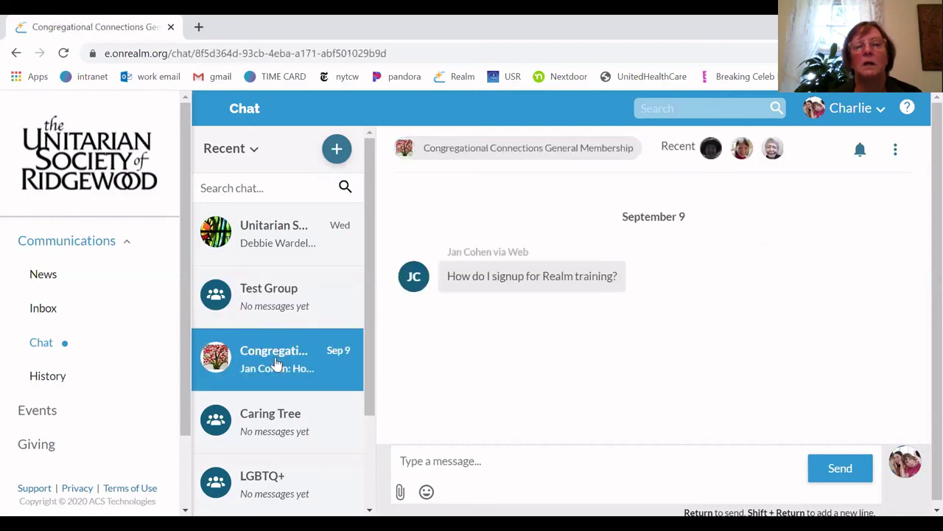
left_click(264, 244)
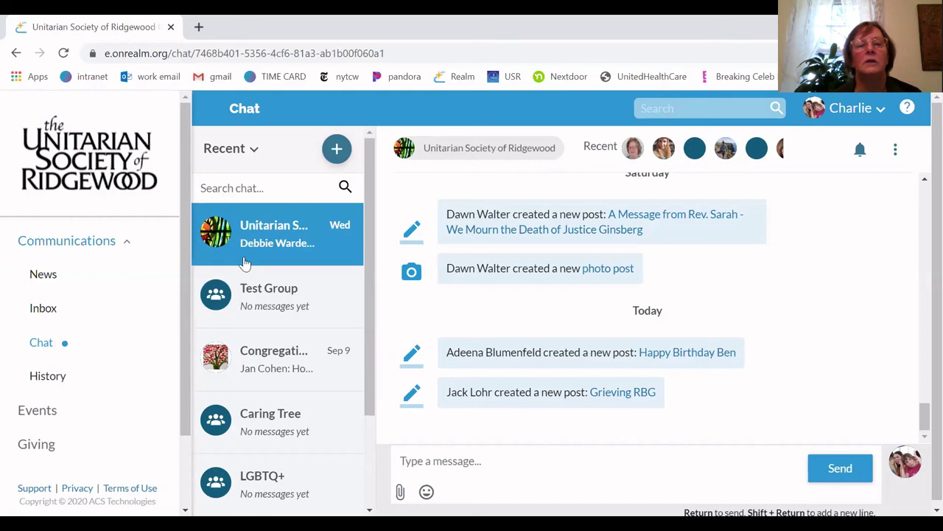
left_click(258, 297)
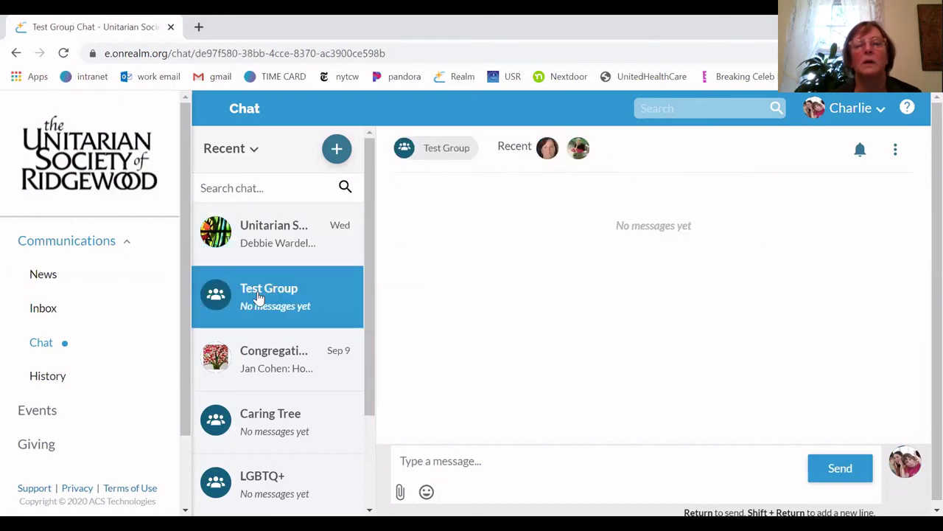
left_click(258, 357)
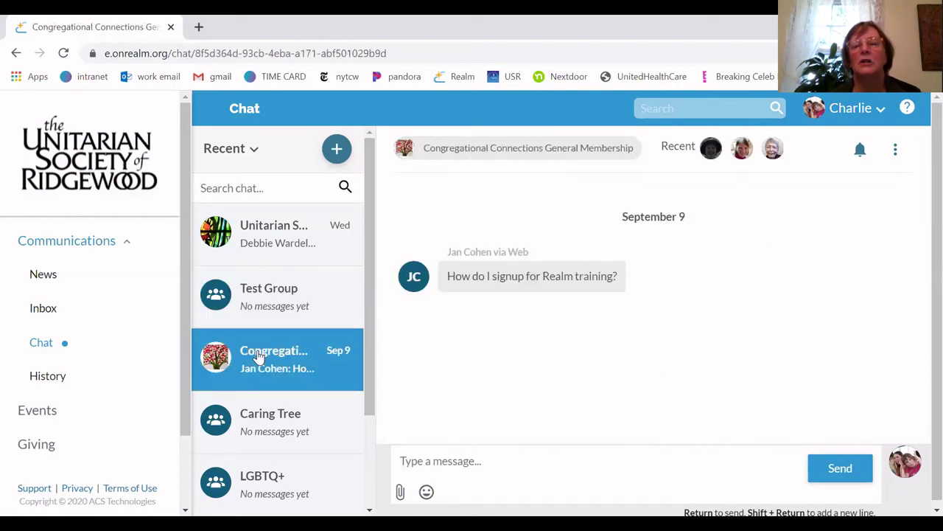
left_click(267, 430)
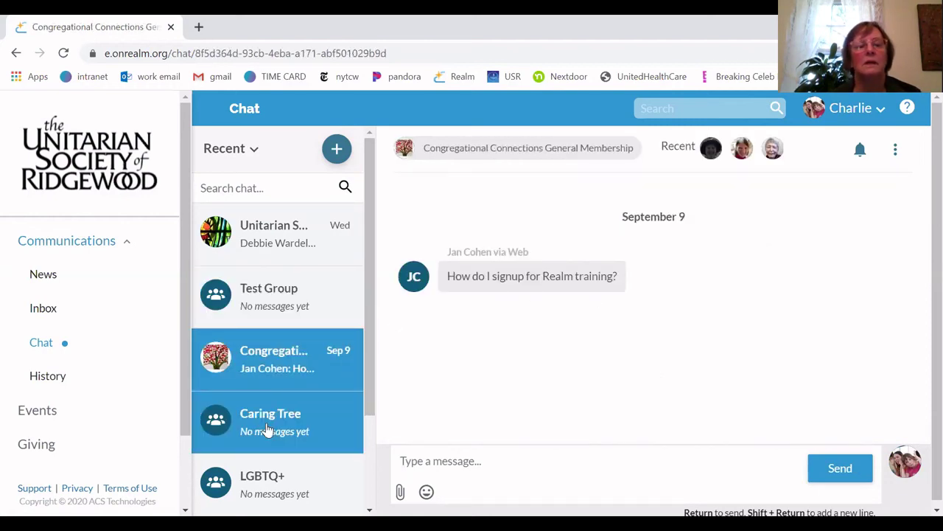
left_click(249, 240)
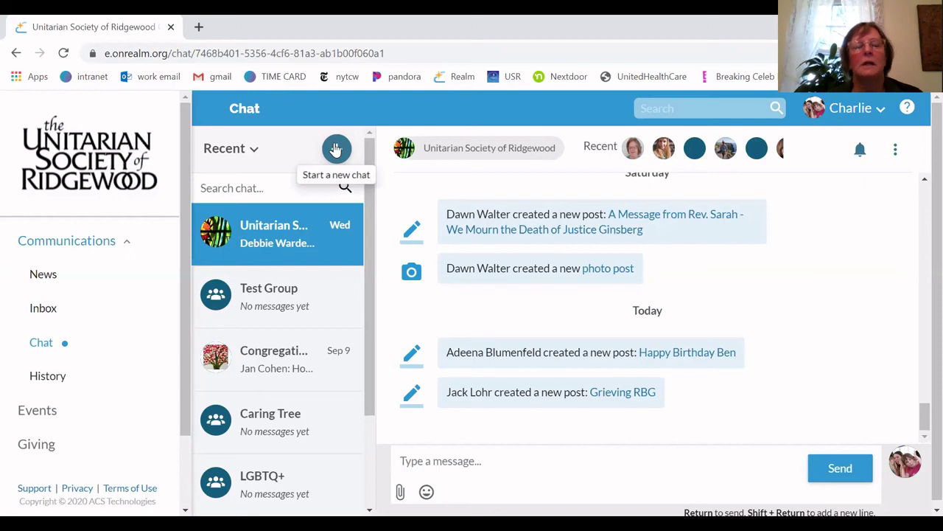
Start a new chat addressed to two members with the text 'Hi! This is a test message.'
left_click(336, 149)
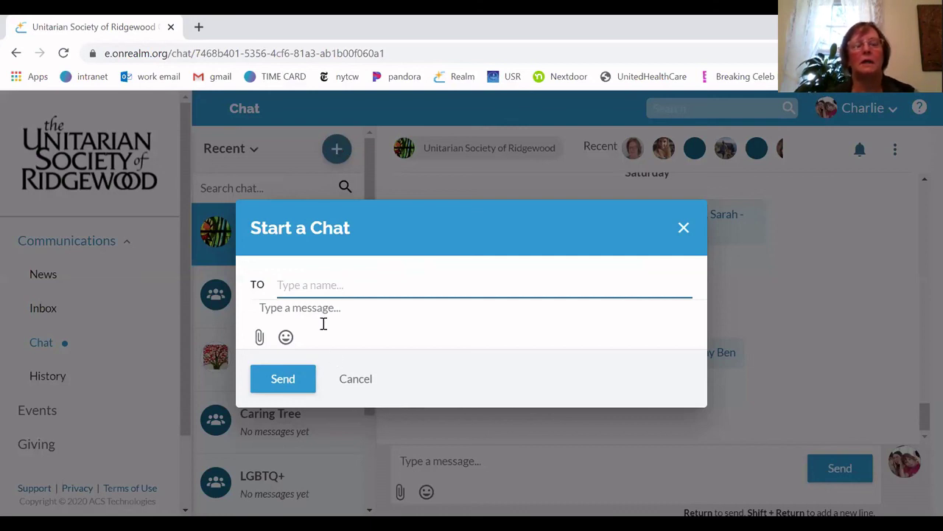
type("dawn")
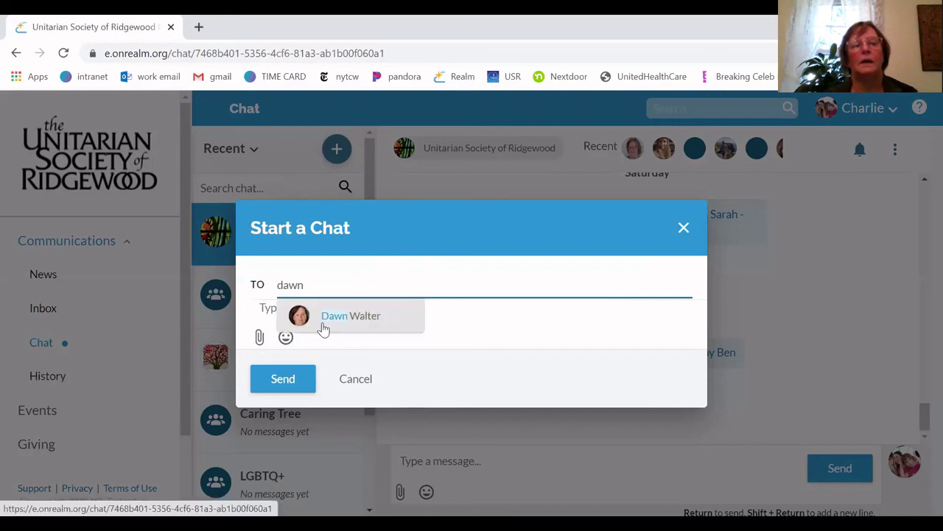
left_click(364, 317)
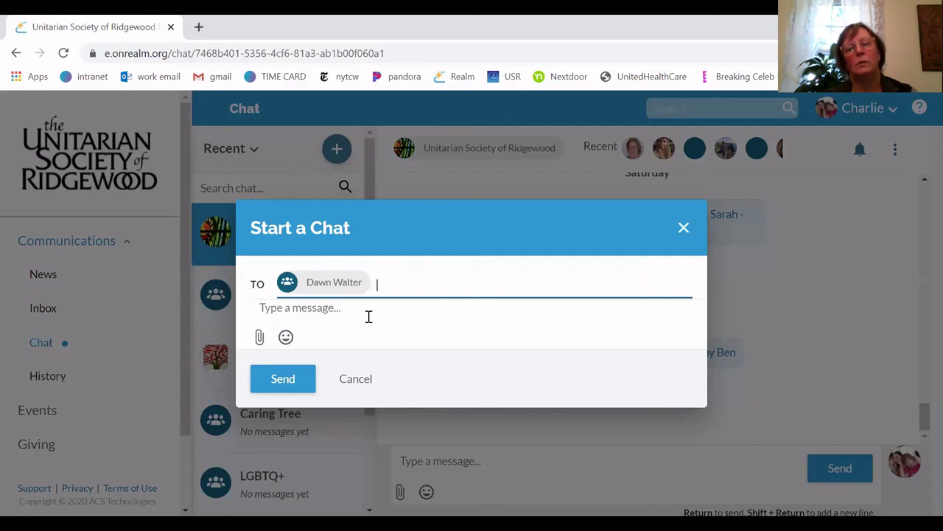
type("rose")
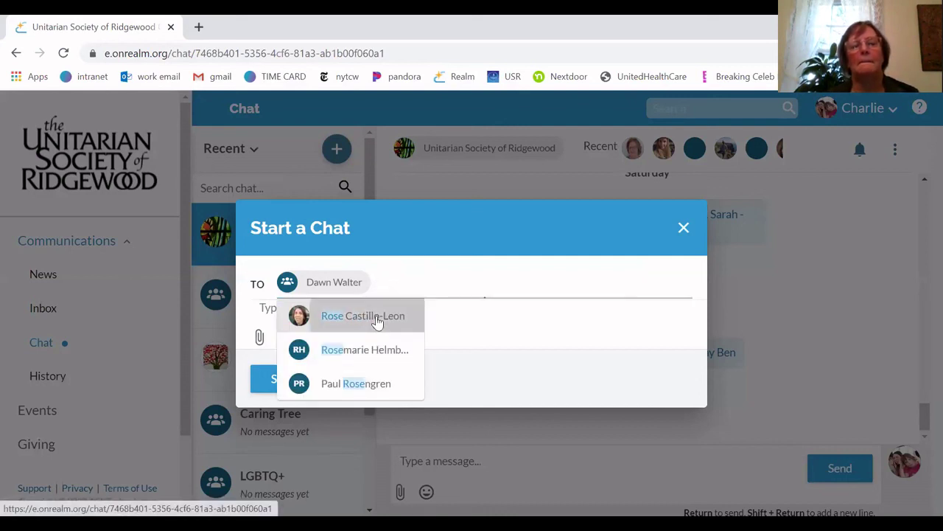
left_click(376, 322)
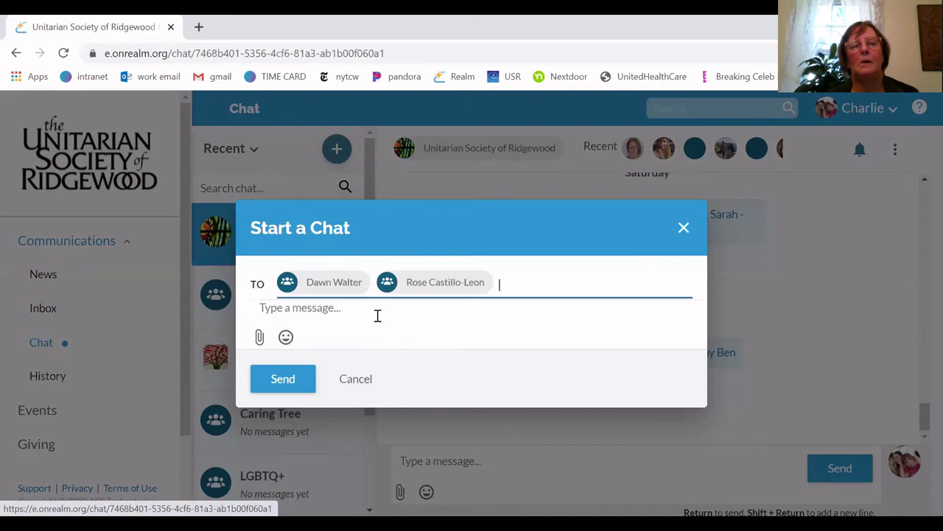
left_click(335, 316)
type("H")
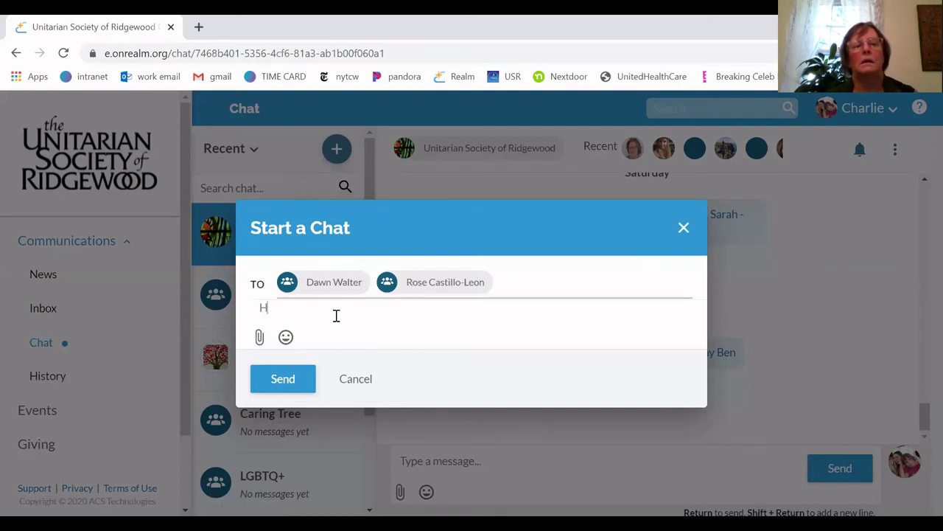
type("i!")
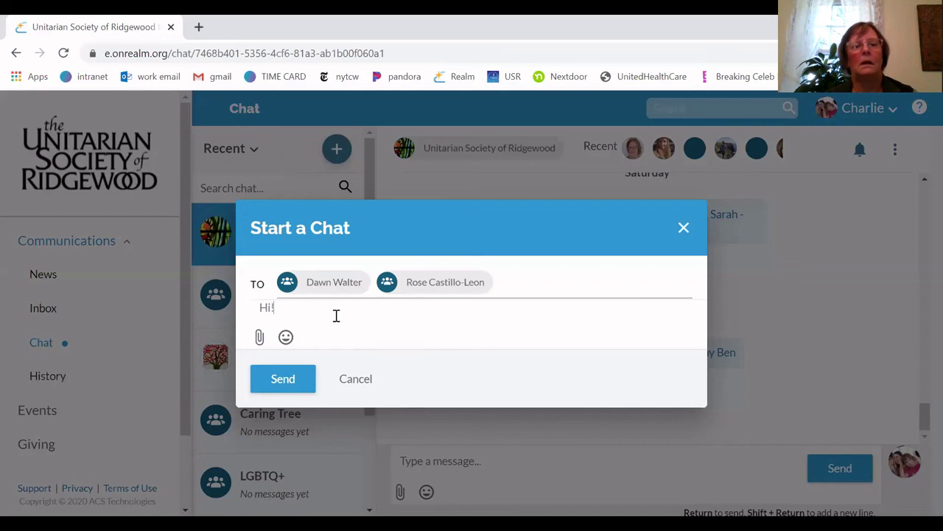
type(" This is a")
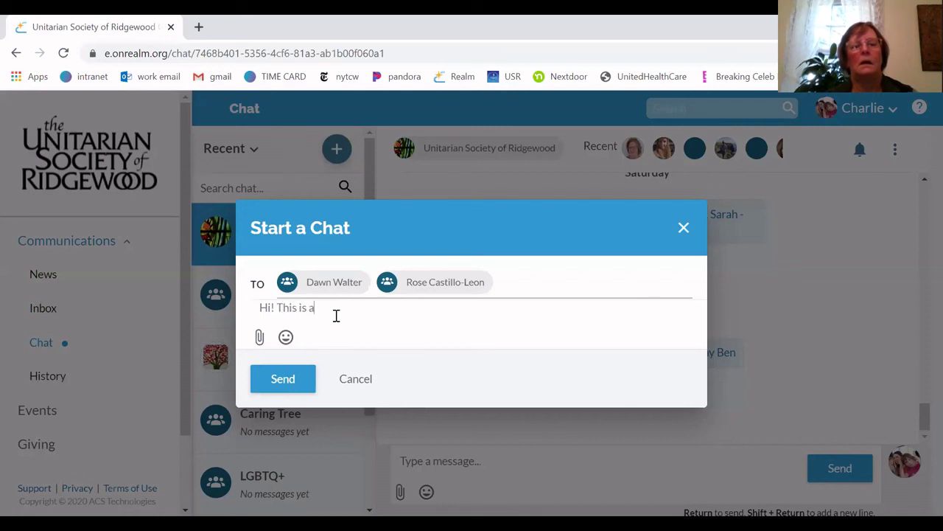
type(" test message.")
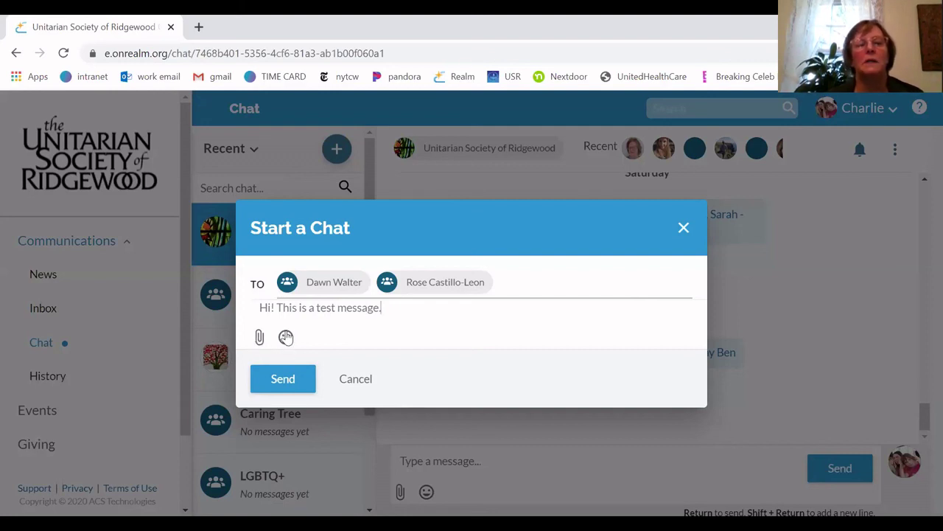
Add a row of emojis to the test message and send it to both members
left_click(286, 337)
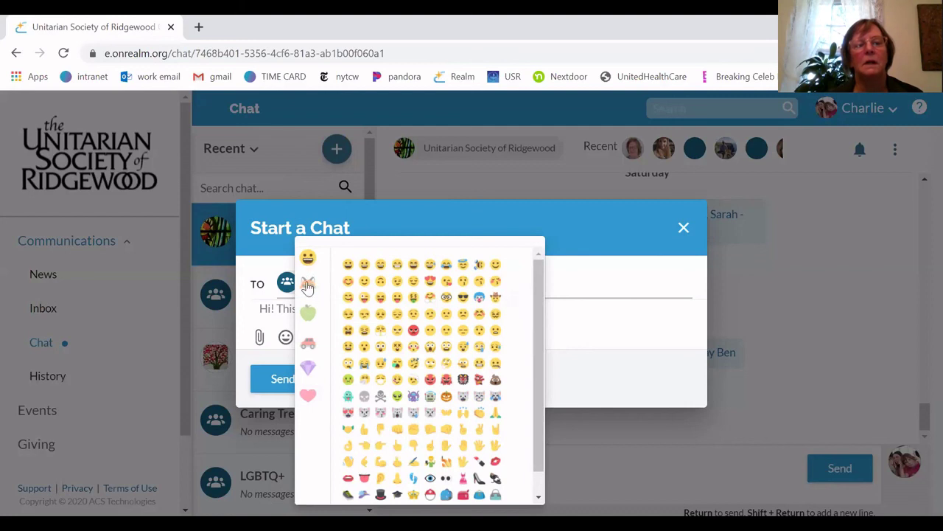
scroll(402, 346, "down", 1)
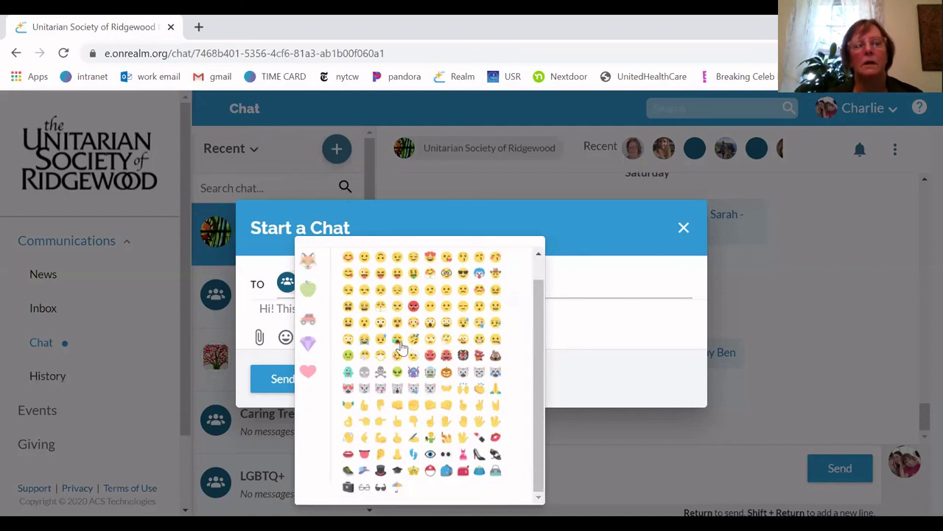
scroll(401, 346, "up", 1)
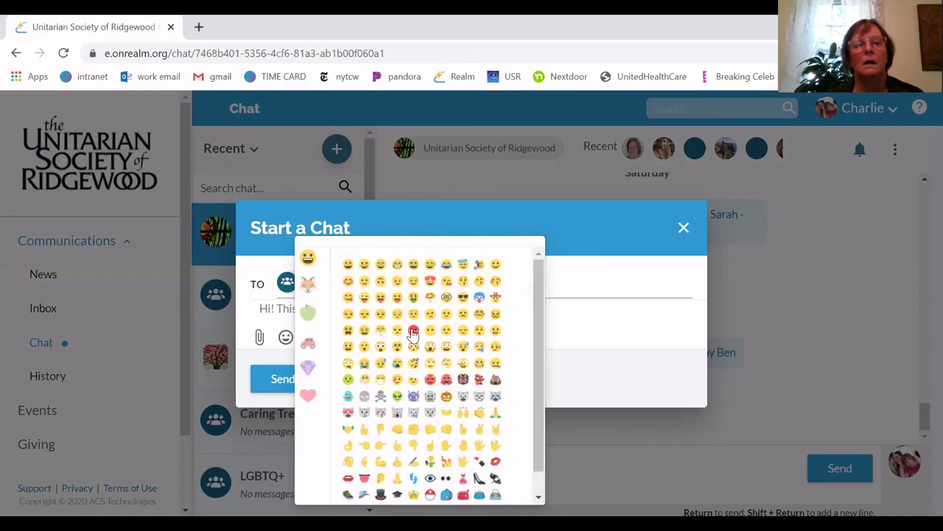
left_click(604, 326)
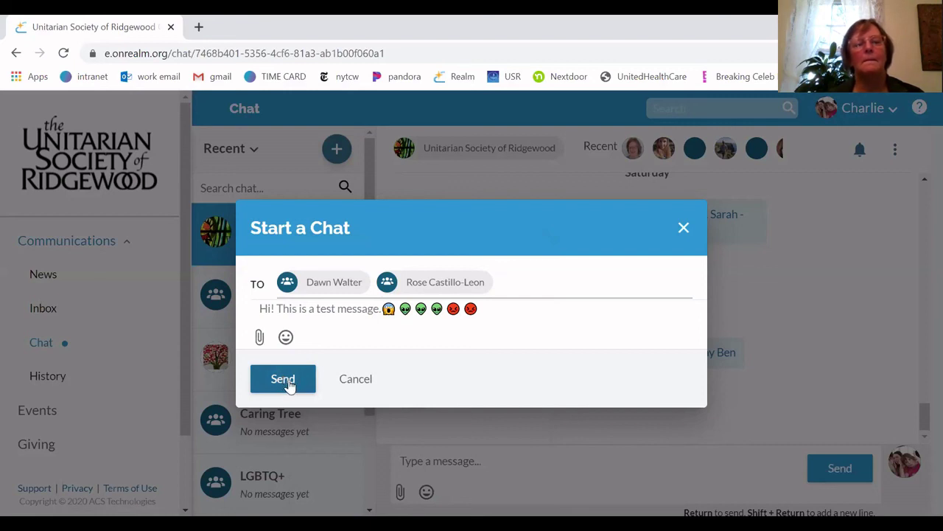
left_click(287, 382)
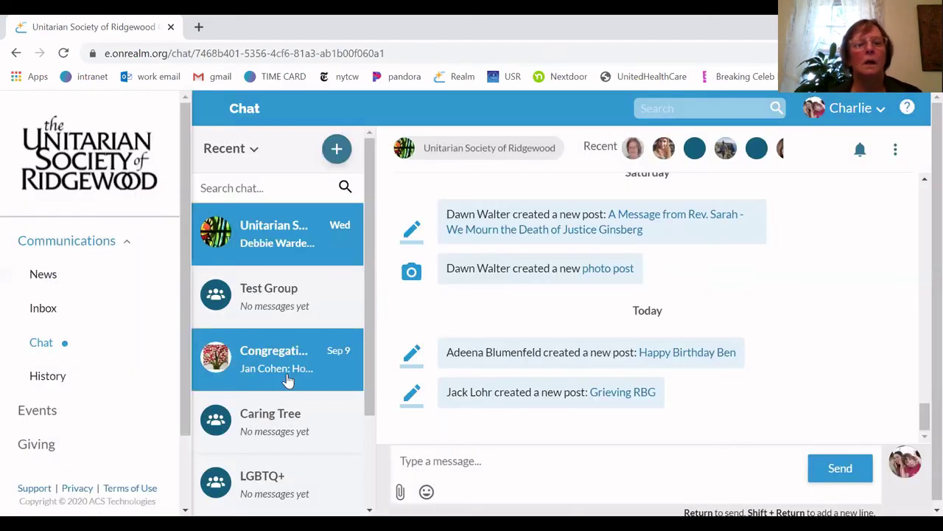
Open the two-person emoji conversation, then cancel a second chat begun with recipient 'unitarian'
left_click(336, 148)
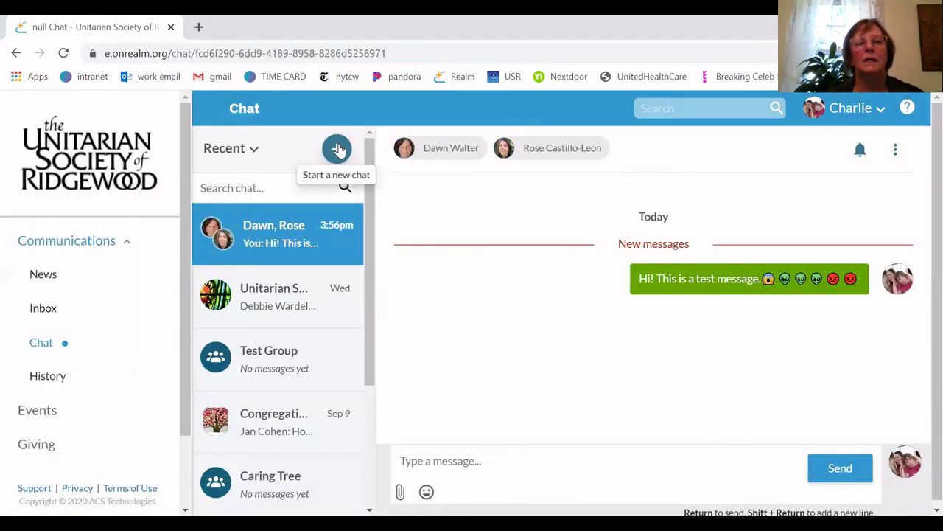
left_click(338, 149)
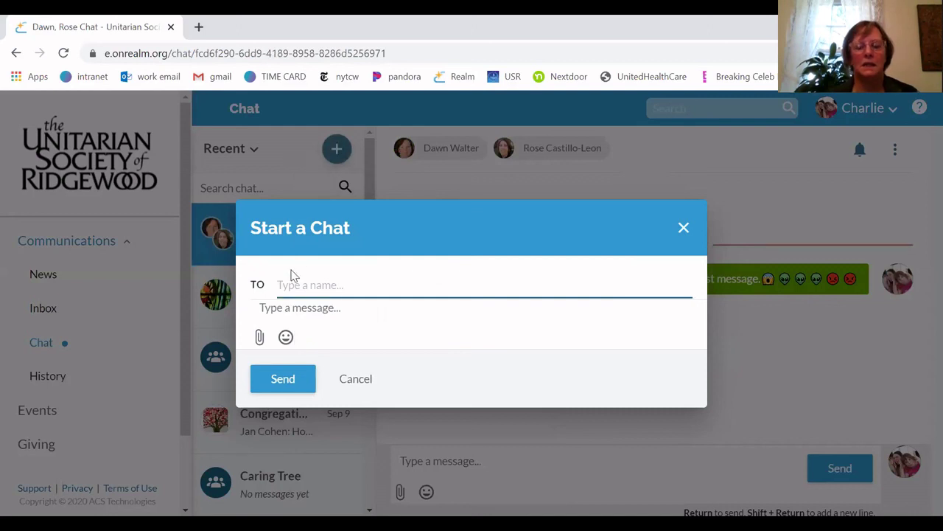
type("un")
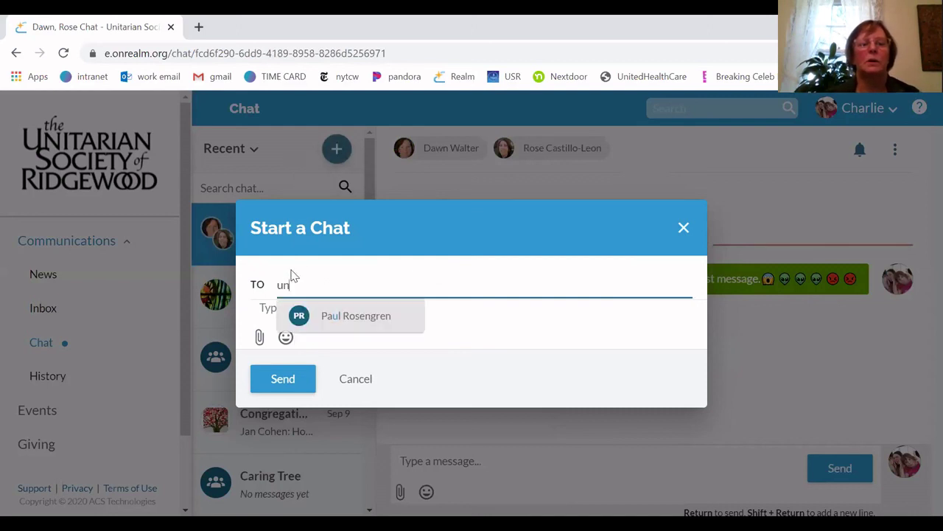
type("itarian")
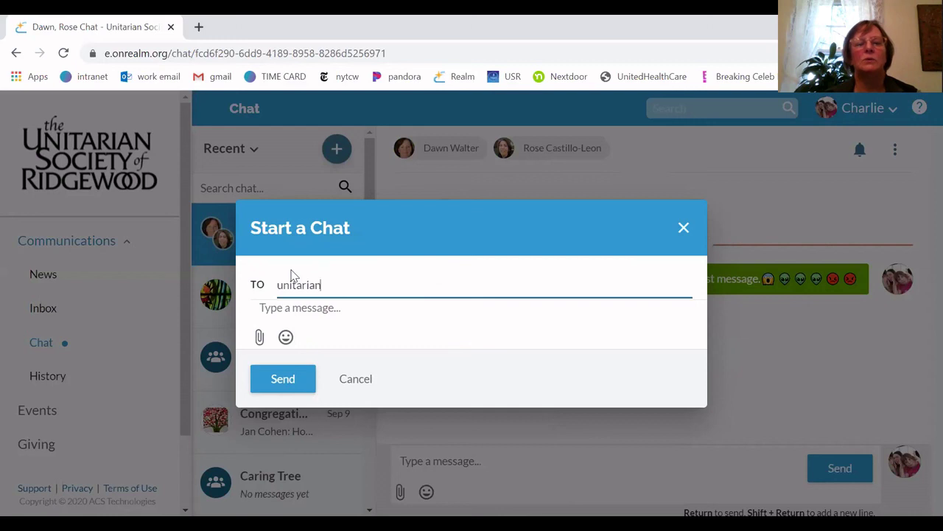
key("BackSpace")
key("BackSpace")
key("BackSpace")
key("BackSpace")
key("BackSpace")
key("BackSpace")
key("BackSpace")
key("BackSpace")
key("BackSpace")
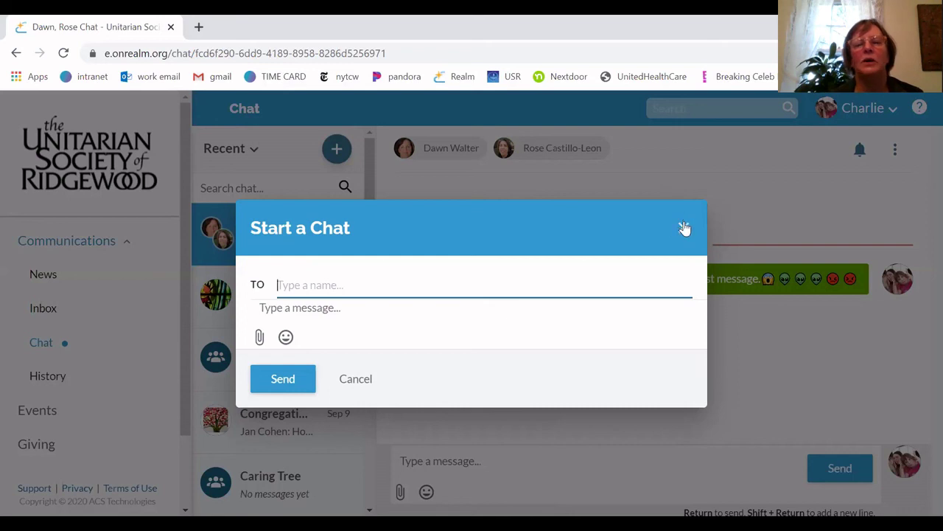
left_click(684, 228)
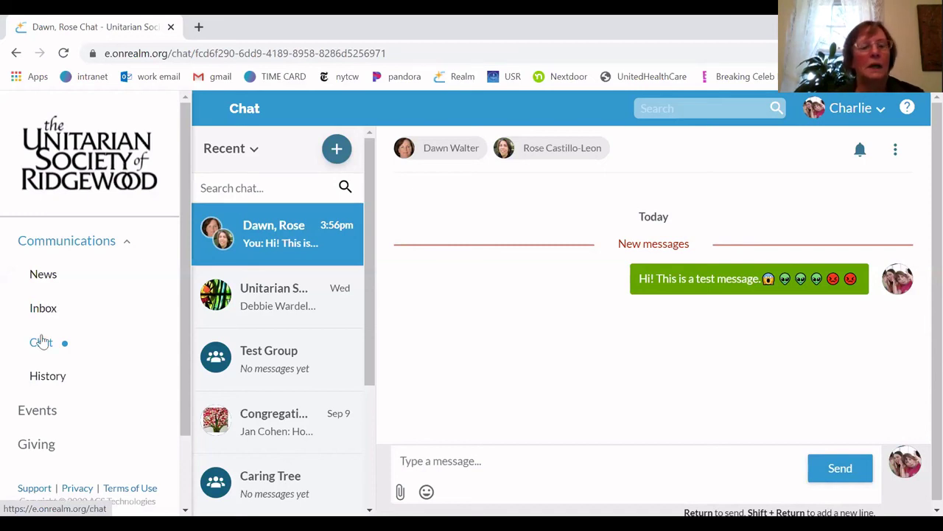
Review the 3:56 pm multi-person chat in Communication History, then go to Events
left_click(47, 377)
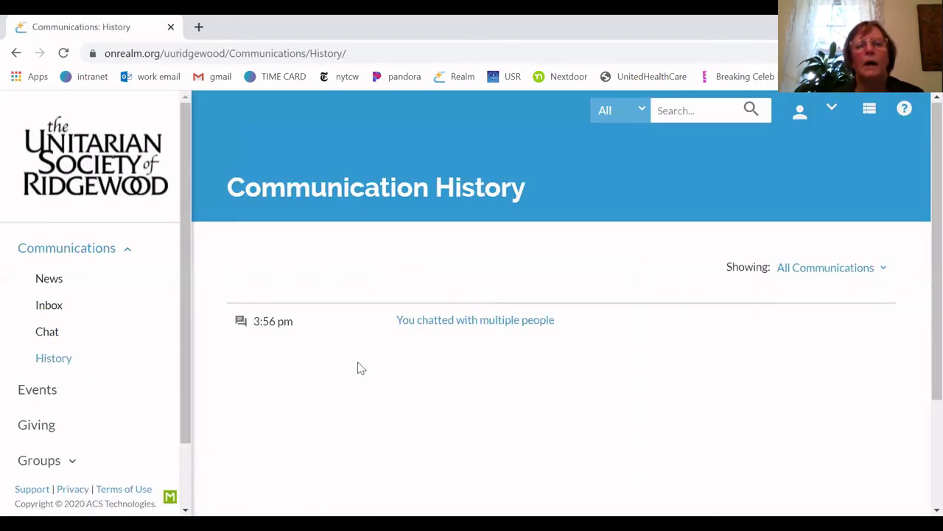
scroll(362, 369, "down", 1)
scroll(361, 369, "up", 1)
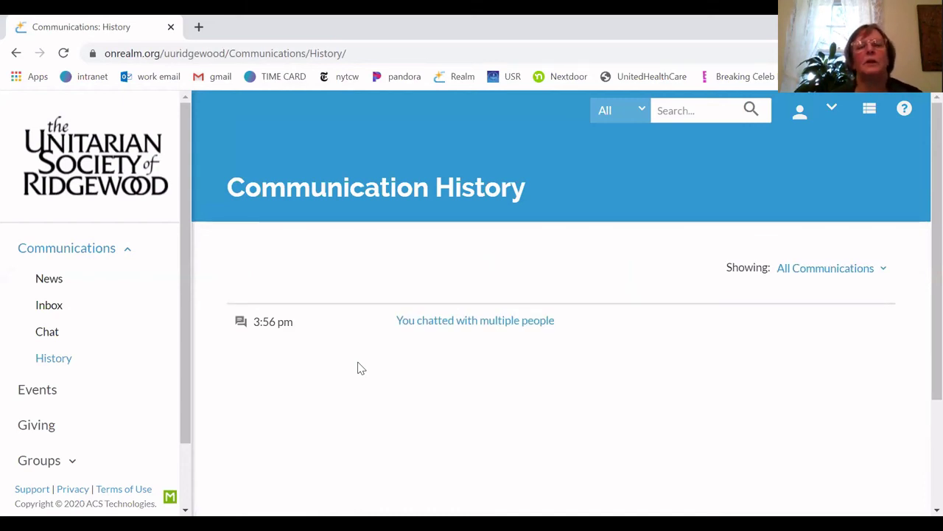
scroll(361, 369, "down", 2)
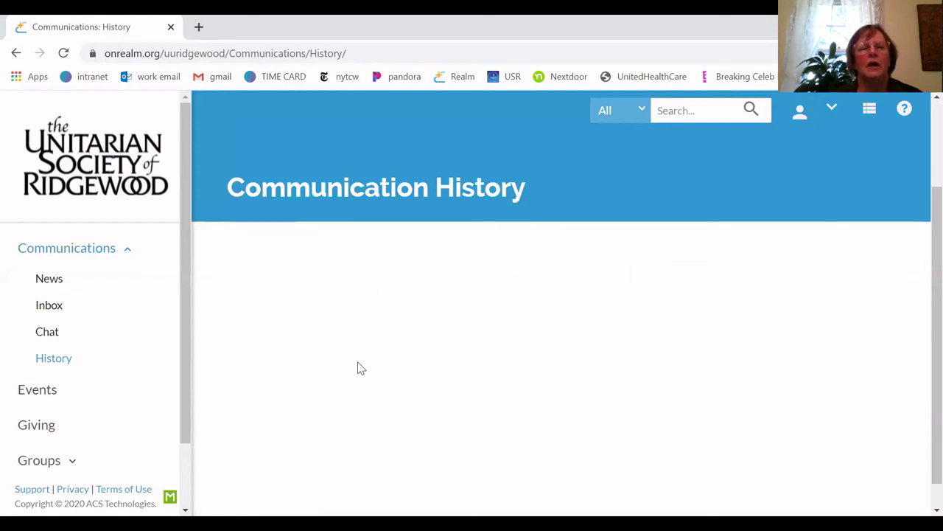
scroll(361, 368, "up", 2)
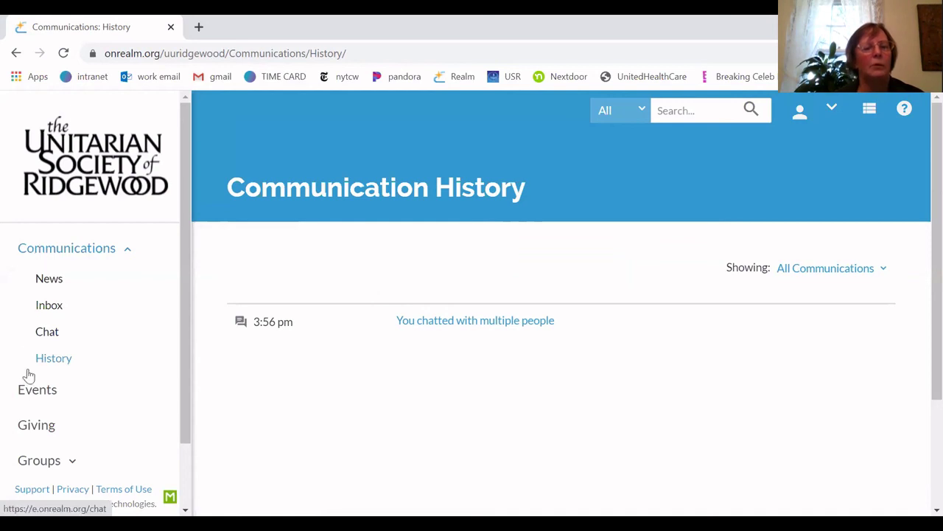
scroll(28, 388, "down", 2)
scroll(28, 389, "down", 1)
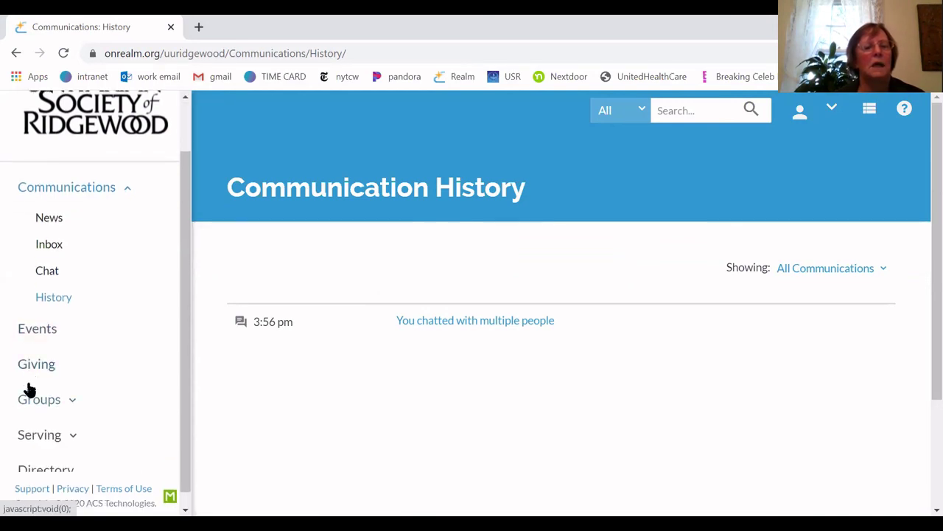
scroll(28, 389, "down", 1)
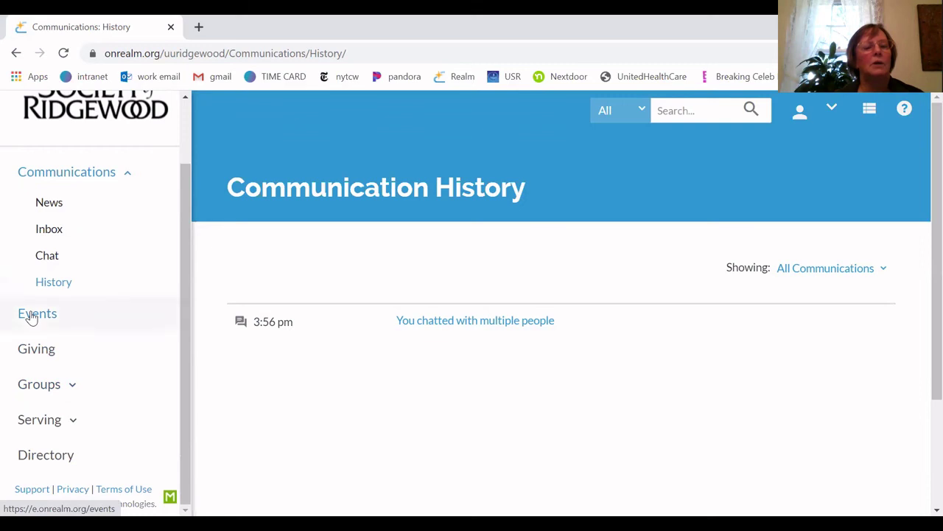
left_click(31, 316)
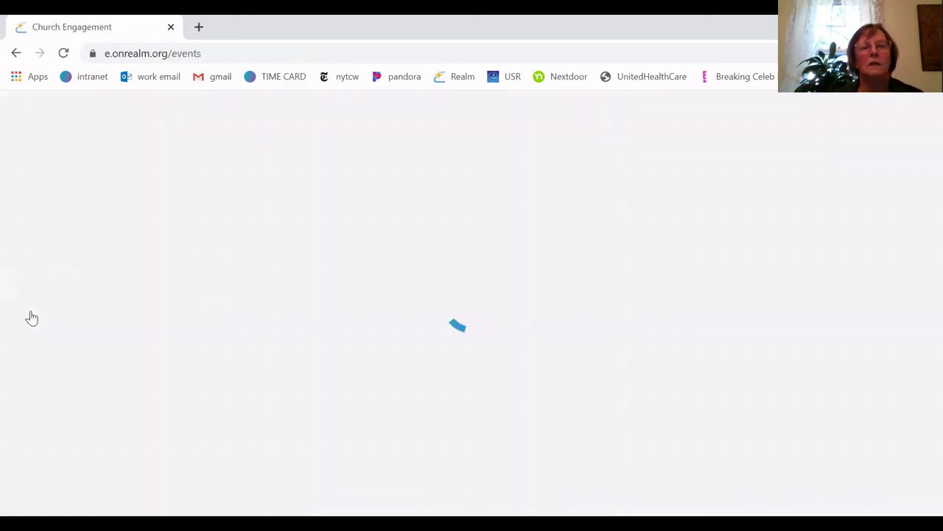